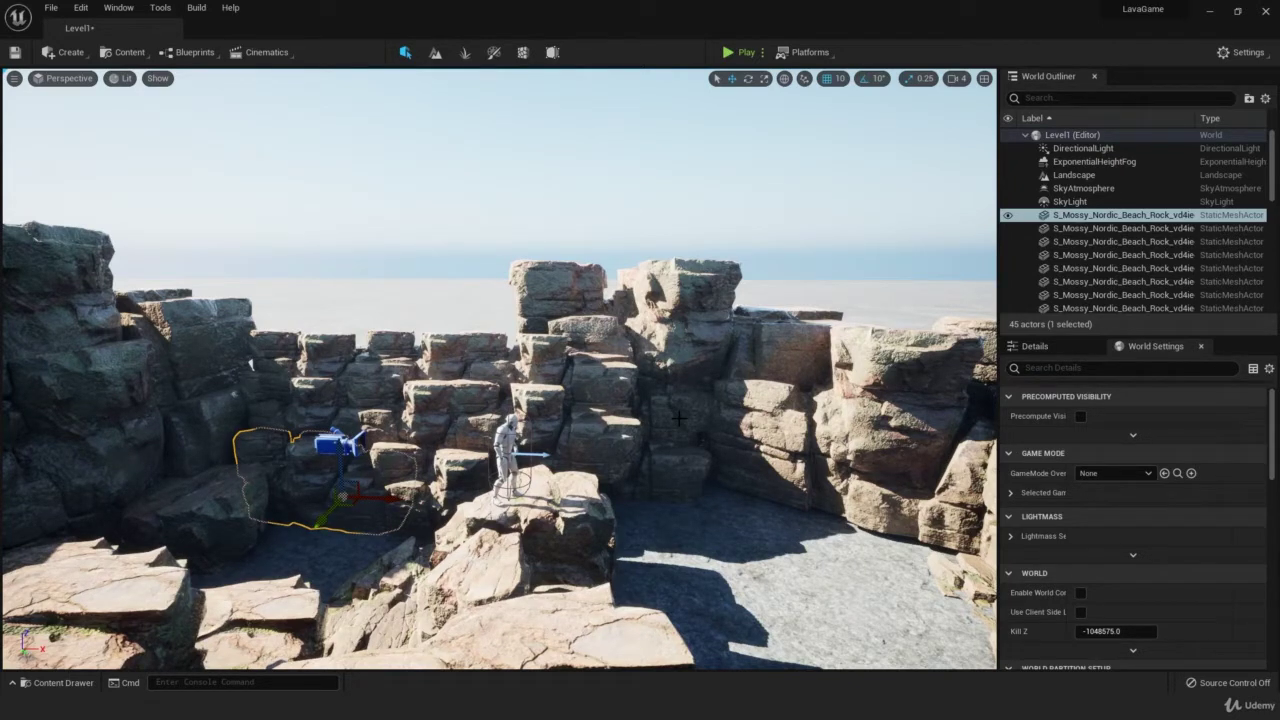
- Set the level's GameMode Override to ThirdPersonGameMode in the world settings
{"action": "left_click", "coordinate": [1038, 347]}
{"action": "left_click", "coordinate": [1139, 347]}
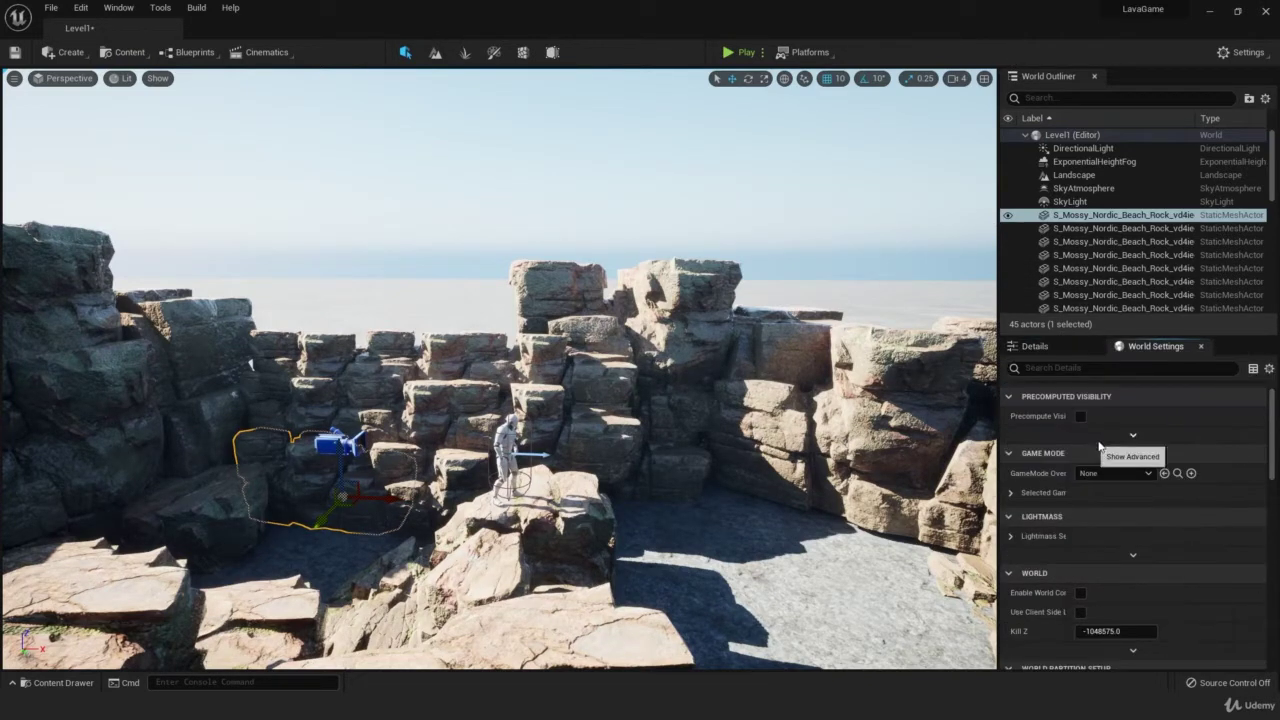
{"action": "left_click", "coordinate": [1092, 473]}
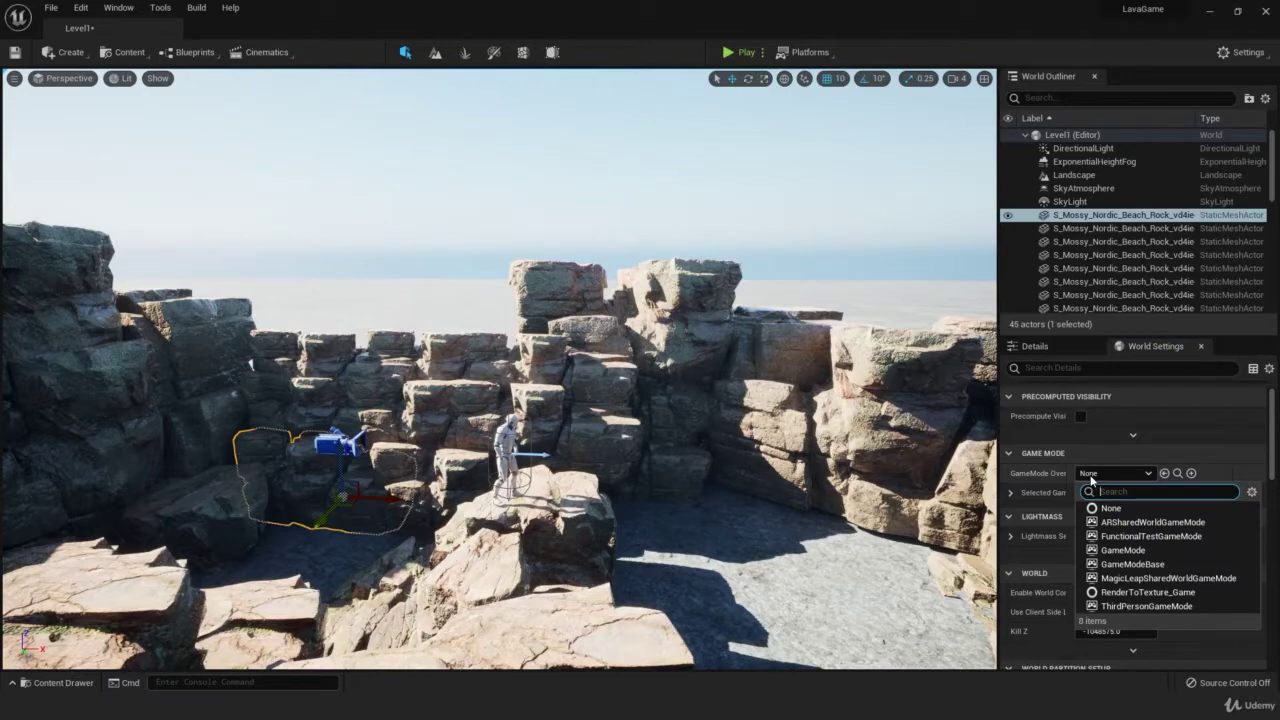
{"action": "type", "text": "third"}
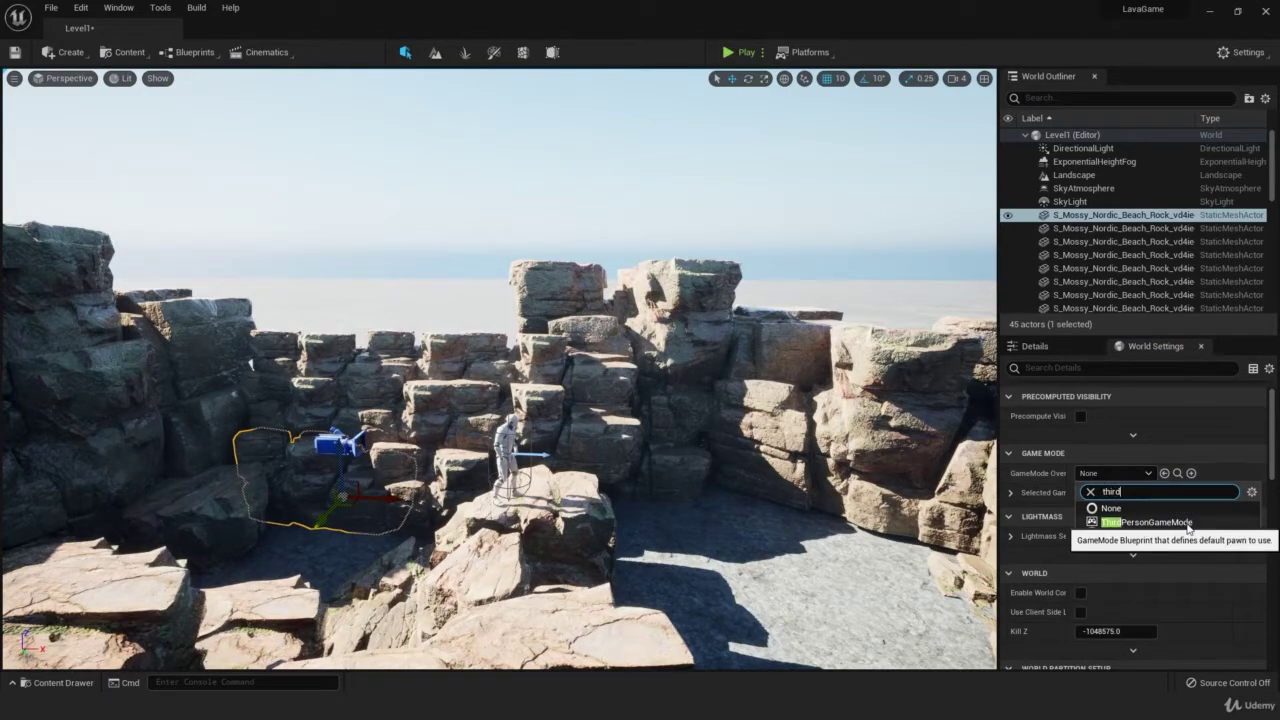
{"action": "left_click", "coordinate": [1186, 522]}
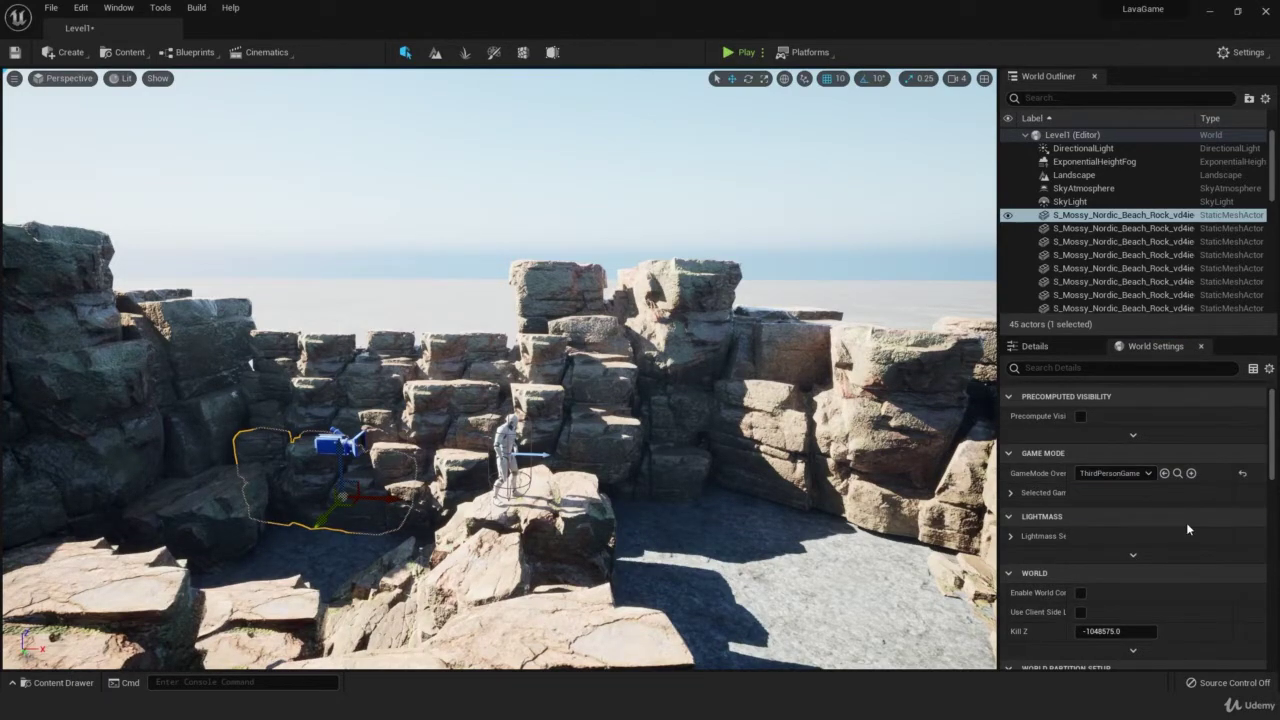
- Delete the ThirdPersonCharacter actor standing on the central rock
{"action": "mouse_move", "coordinate": [682, 482]}
{"action": "right_mouse_down"}
{"action": "mouse_move", "coordinate": [682, 600]}
{"action": "mouse_move", "coordinate": [682, 482]}
{"action": "right_mouse_up"}
{"action": "key", "text": "s"}
{"action": "key", "text": "w"}
{"action": "left_click", "coordinate": [503, 261]}
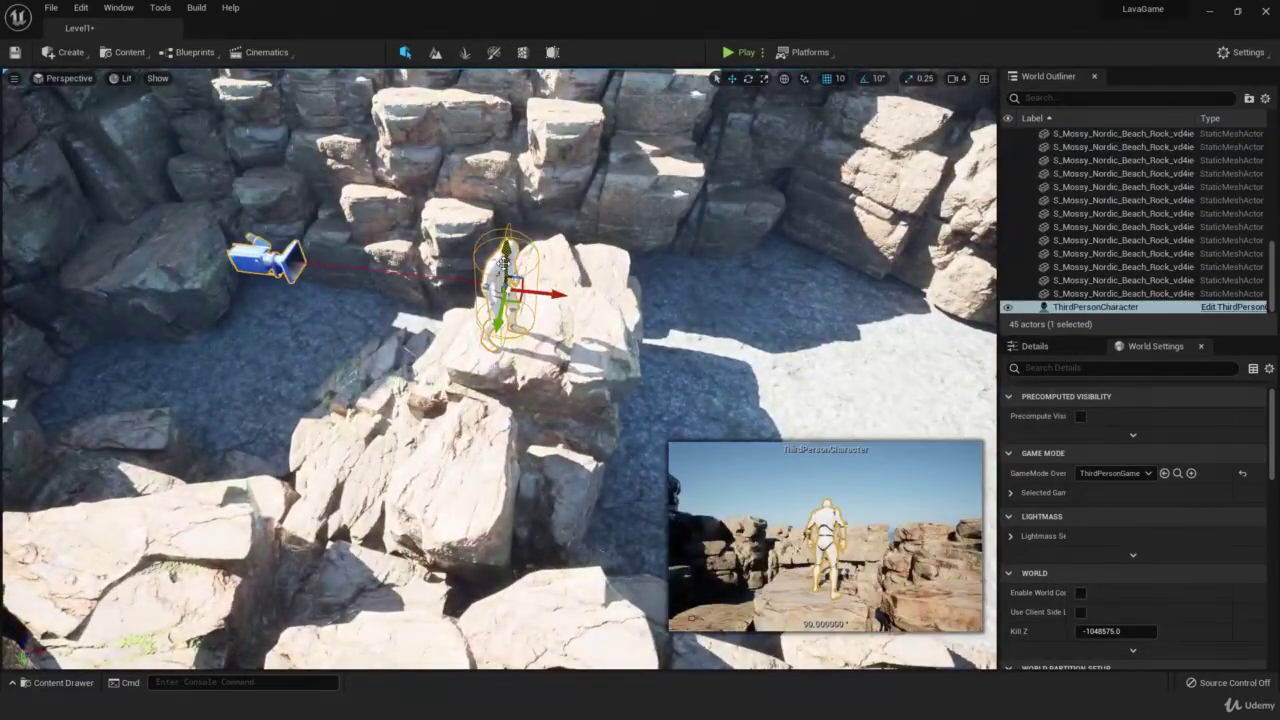
{"action": "key", "text": "Delete"}
- Add a cube shape to the level and position it in front of the cliff above the shaded corner
{"action": "right_click_drag", "start_coordinate": [503, 261], "coordinate": [390, 190]}
{"action": "key", "text": "w"}
{"action": "key", "text": "s"}
{"action": "key", "text": "s"}
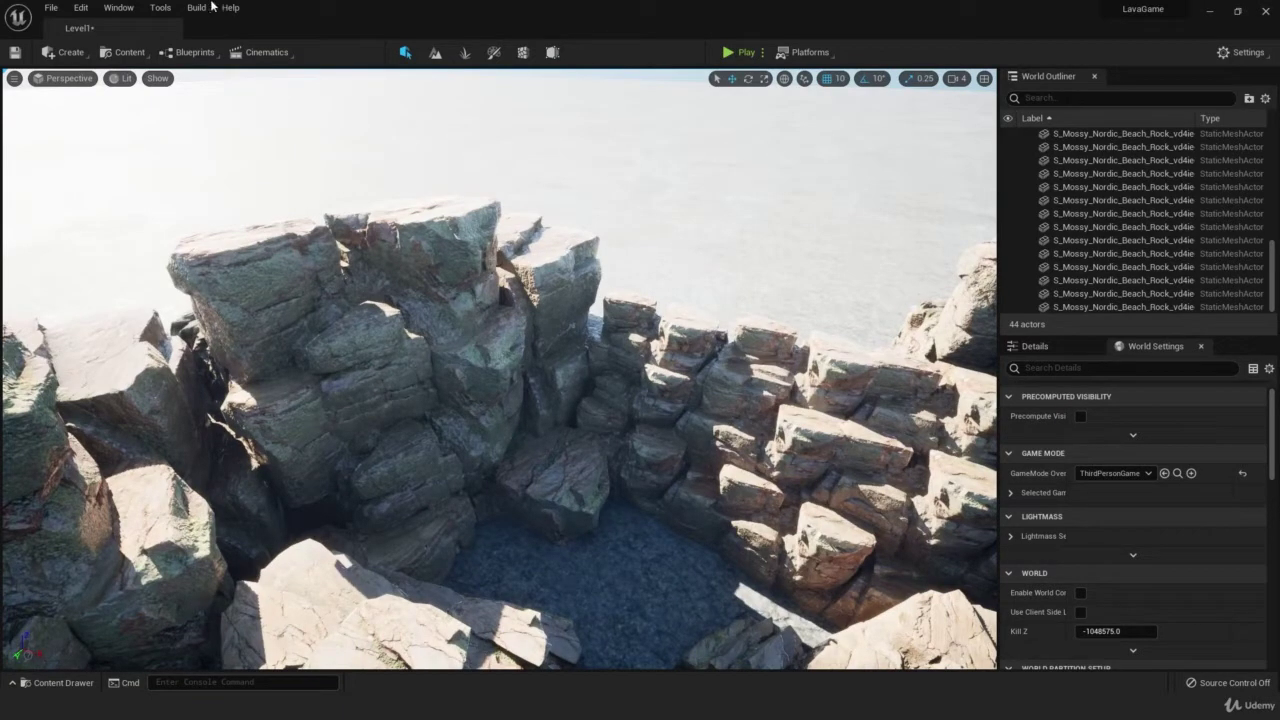
{"action": "left_click", "coordinate": [78, 56]}
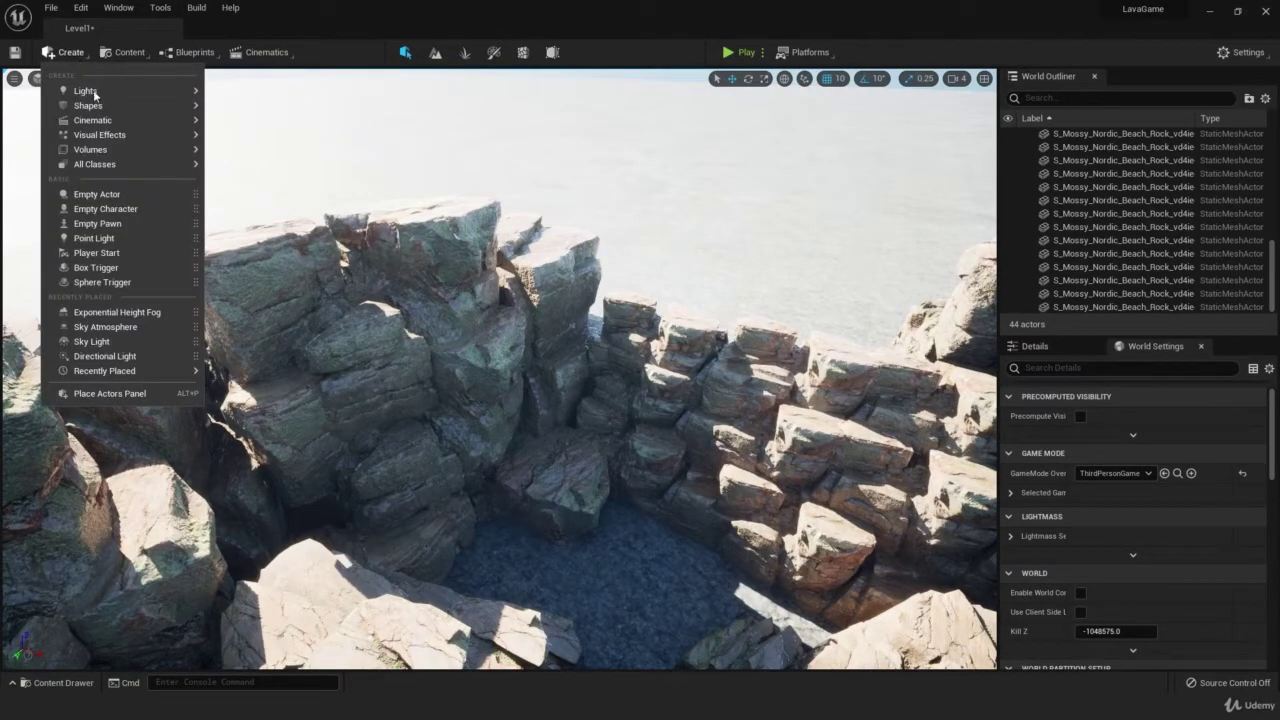
{"action": "mouse_move", "coordinate": [104, 95]}
{"action": "mouse_move", "coordinate": [165, 110]}
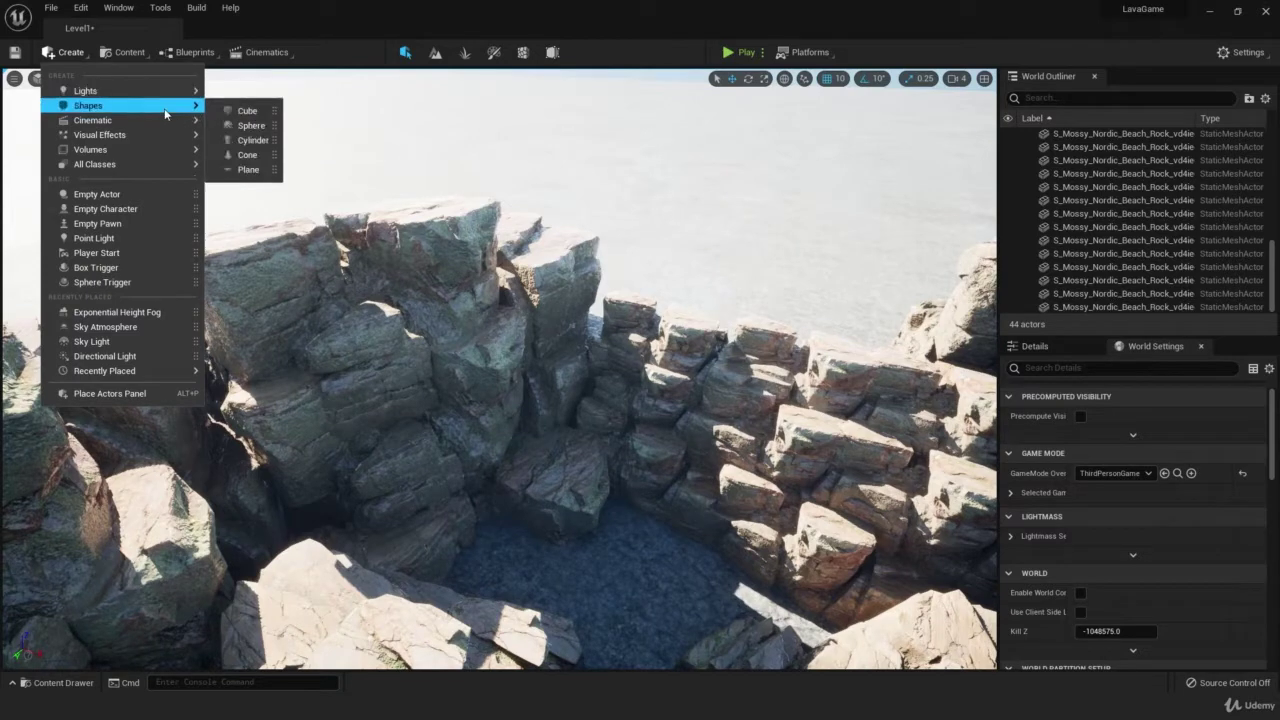
{"action": "left_click", "coordinate": [246, 110]}
{"action": "left_click_drag", "start_coordinate": [504, 339], "coordinate": [383, 458]}
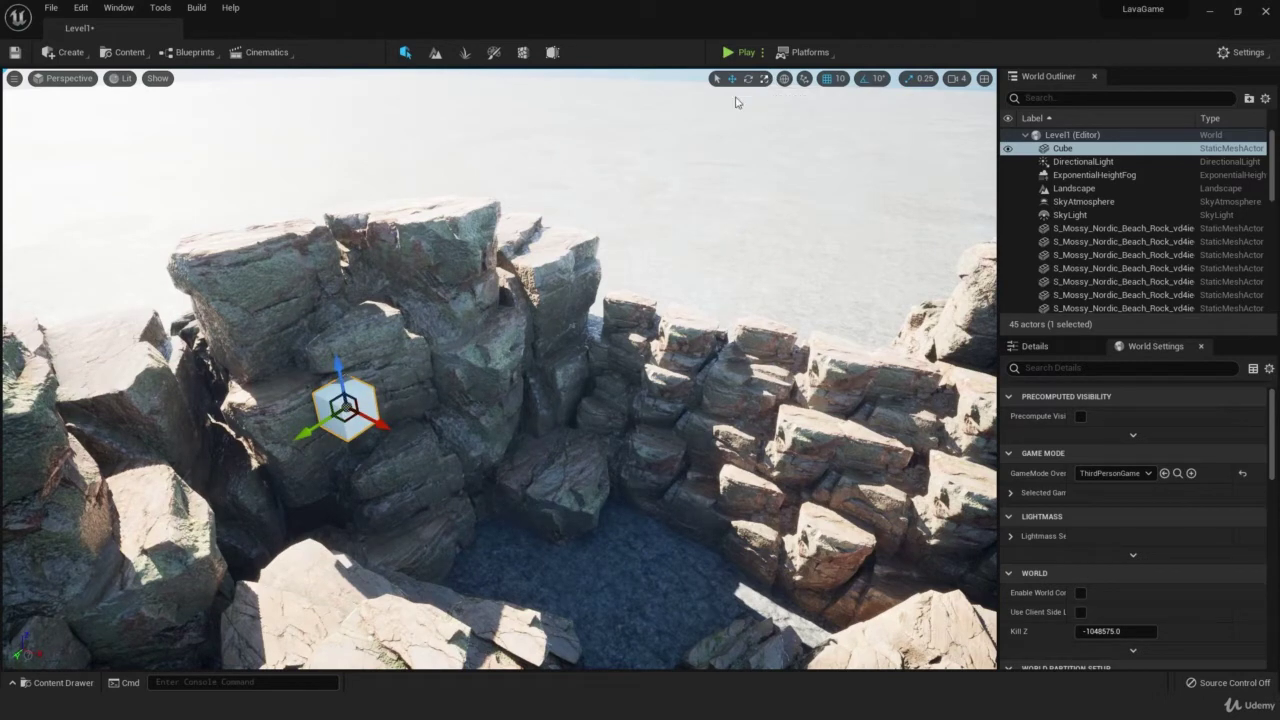
- Scale the cube horizontally along both ground axes into a wide, flat platform reaching into the rocks
{"action": "left_click", "coordinate": [765, 79]}
{"action": "left_click_drag", "start_coordinate": [377, 425], "coordinate": [200, 366]}
{"action": "left_click_drag", "start_coordinate": [310, 437], "coordinate": [205, 505]}
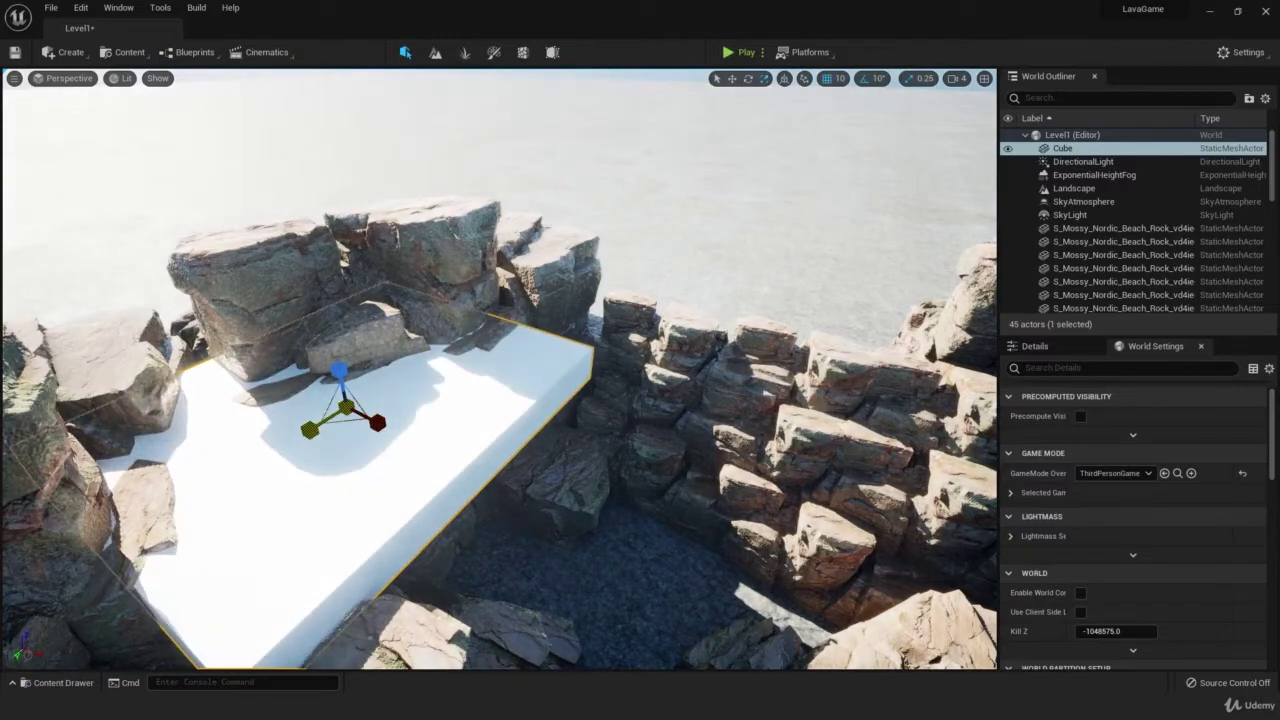
- Lower the white platform and shift it horizontally so it sits between the surrounding cliff rocks
{"action": "left_click", "coordinate": [732, 78]}
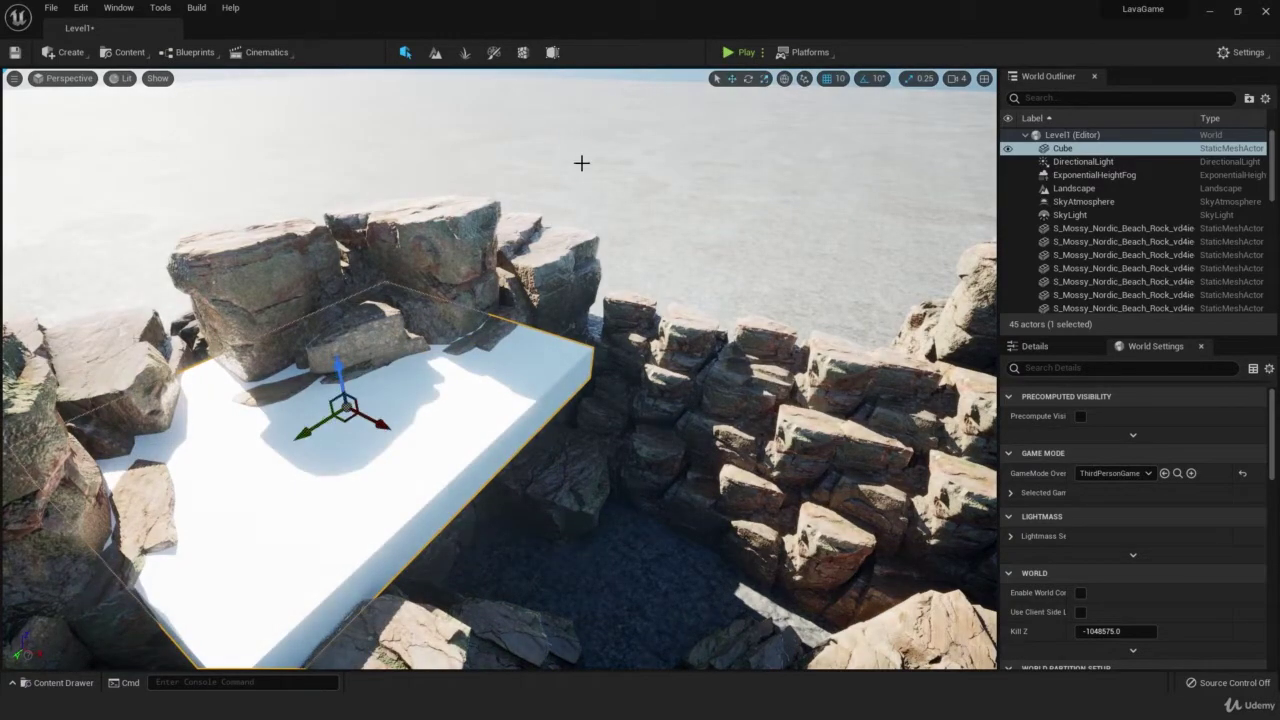
{"action": "left_click_drag", "start_coordinate": [338, 366], "coordinate": [349, 416]}
{"action": "right_click_drag", "start_coordinate": [420, 400], "coordinate": [600, 420]}
{"action": "right_click_drag", "start_coordinate": [500, 370], "coordinate": [389, 406]}
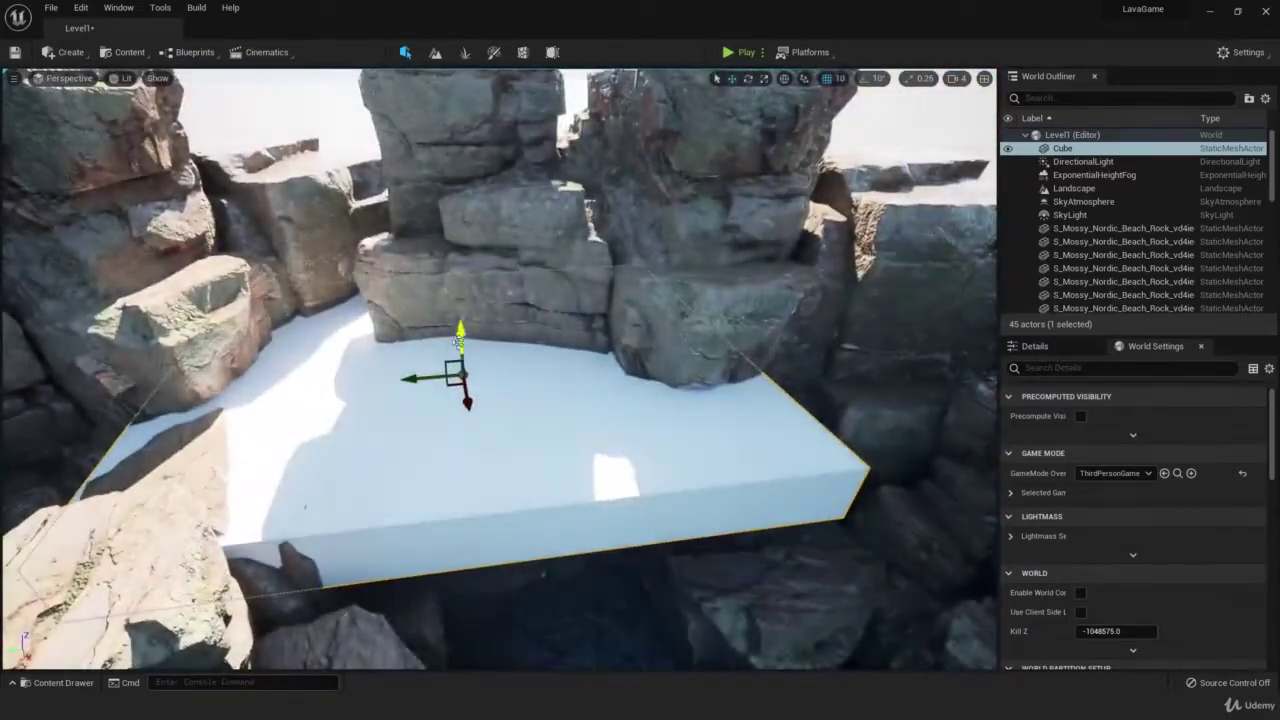
{"action": "left_click_drag", "start_coordinate": [464, 340], "coordinate": [483, 362]}
{"action": "left_click_drag", "start_coordinate": [468, 425], "coordinate": [514, 429]}
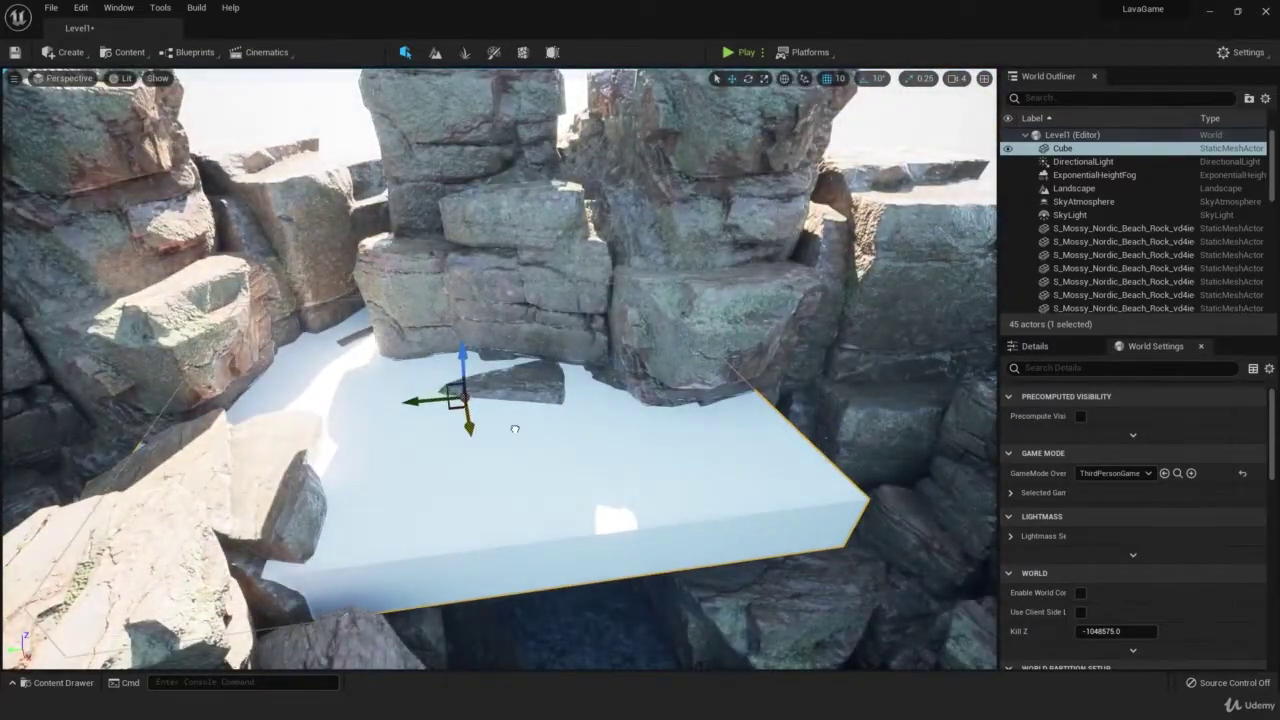
{"action": "left_click_drag", "start_coordinate": [421, 403], "coordinate": [428, 402]}
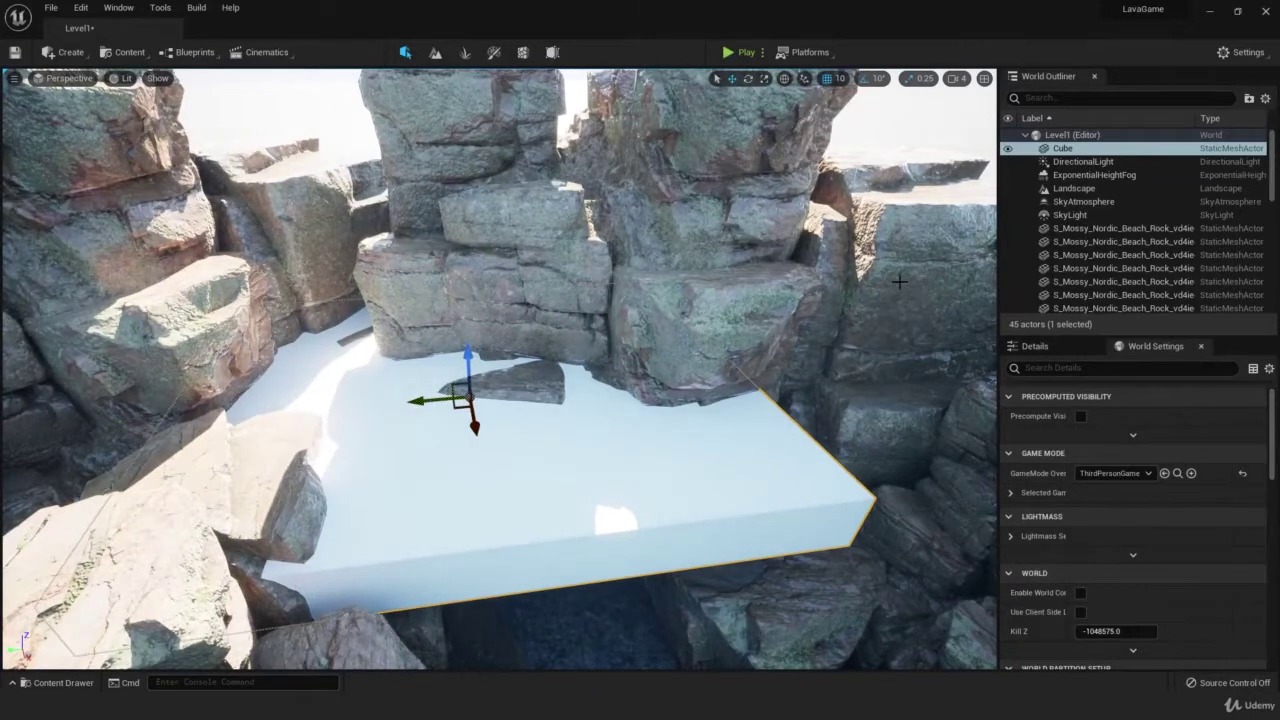
- Add a Player Start to the level on top of the white platform
{"action": "left_click", "coordinate": [68, 54]}
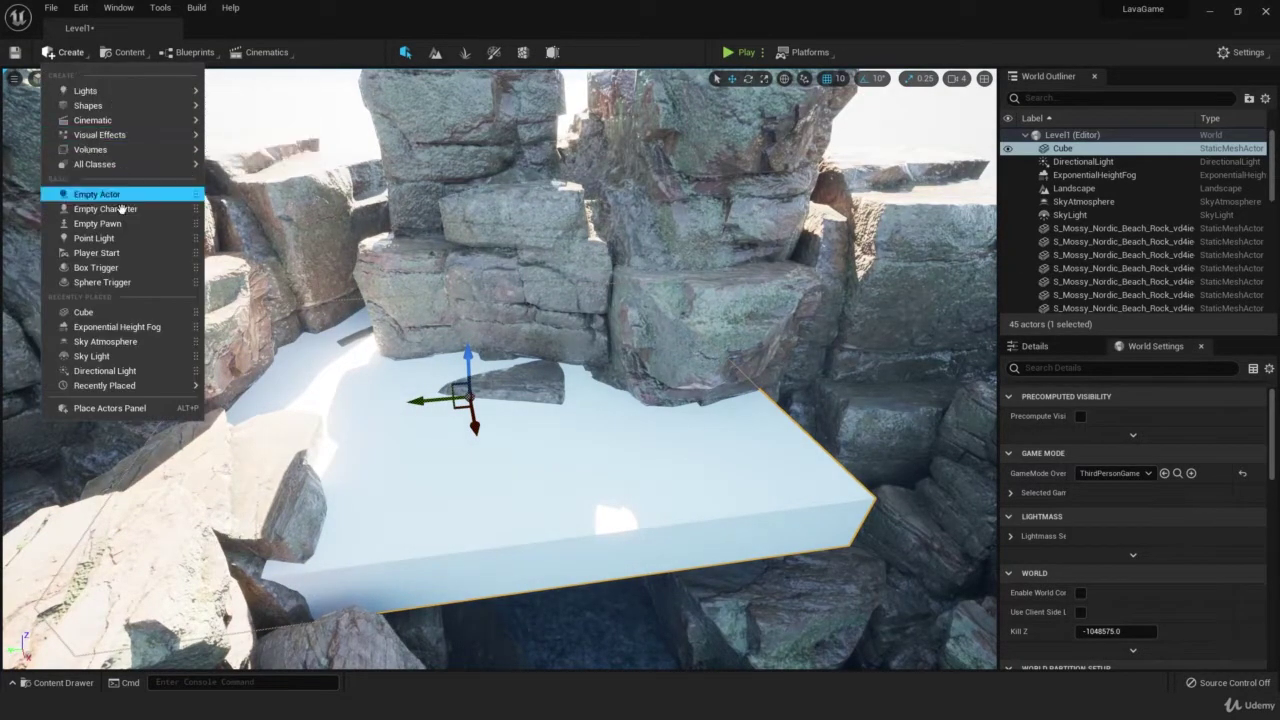
{"action": "left_click", "coordinate": [96, 253]}
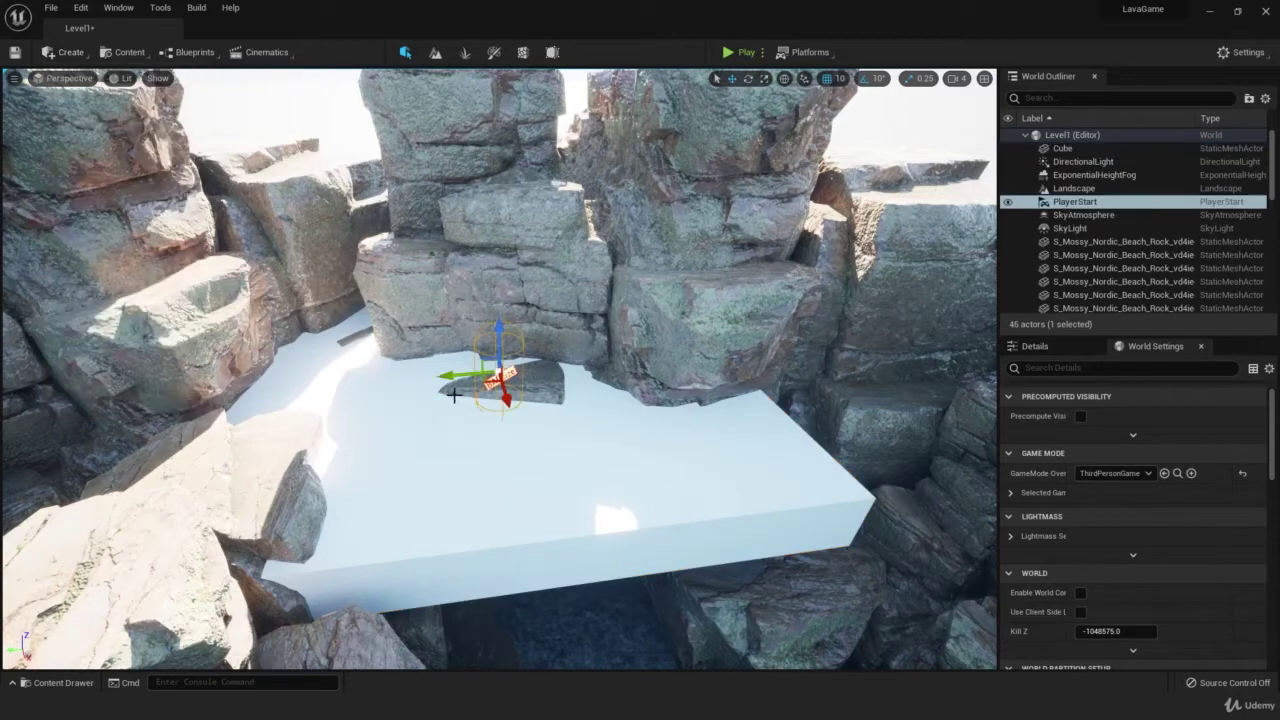
{"action": "right_click_drag", "start_coordinate": [513, 400], "coordinate": [472, 388]}
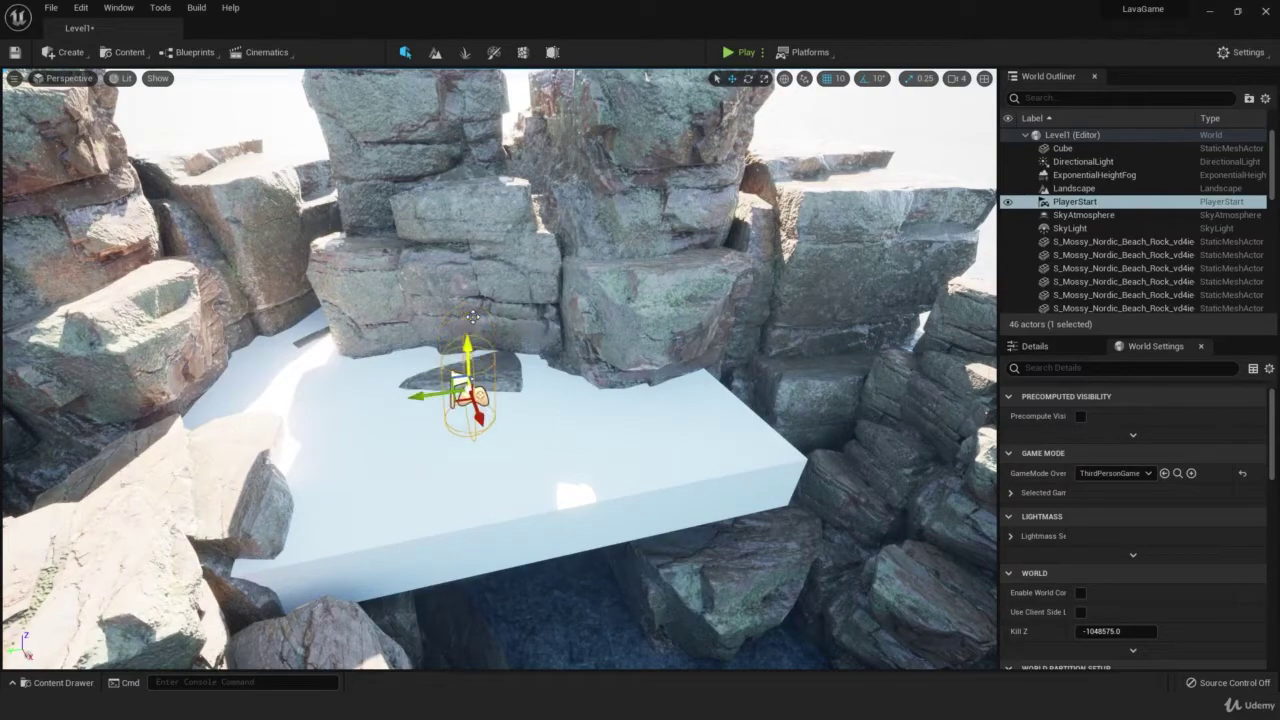
{"action": "right_click_drag", "start_coordinate": [472, 317], "coordinate": [500, 324]}
- Play-test the level by running the character forward on the platform, and end the session
{"action": "left_click", "coordinate": [740, 52]}
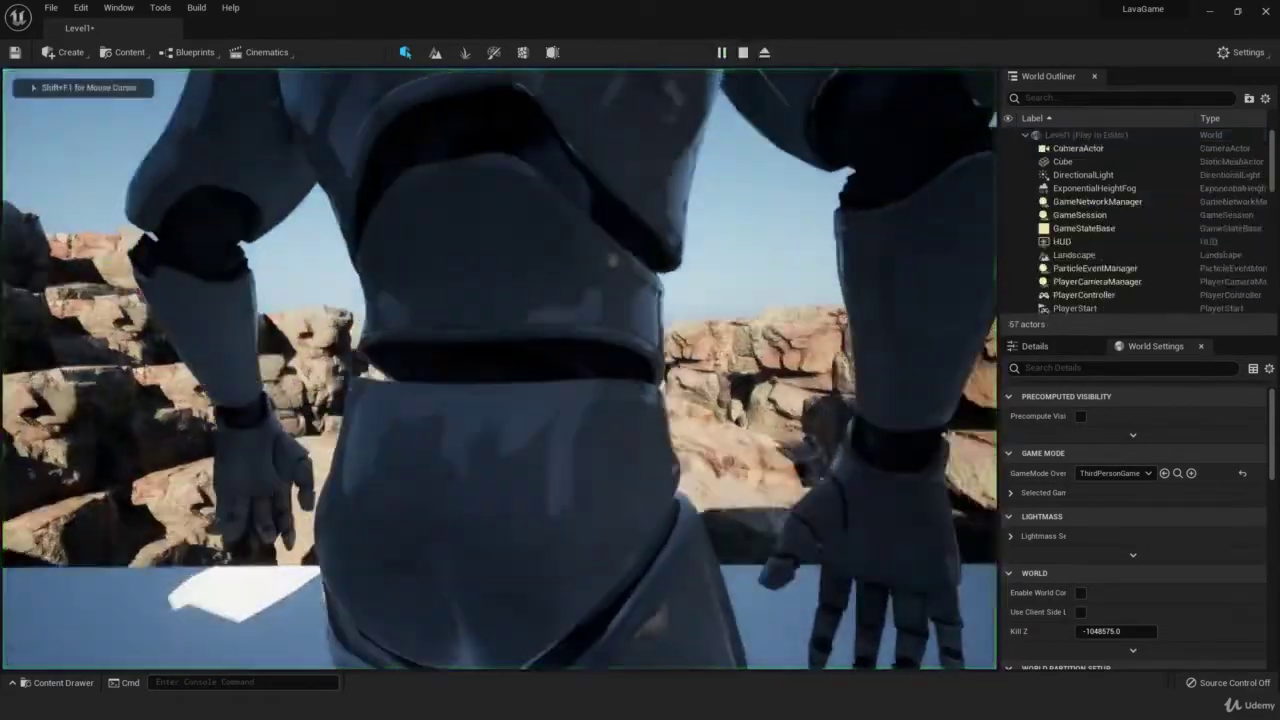
{"action": "key", "text": "w"}
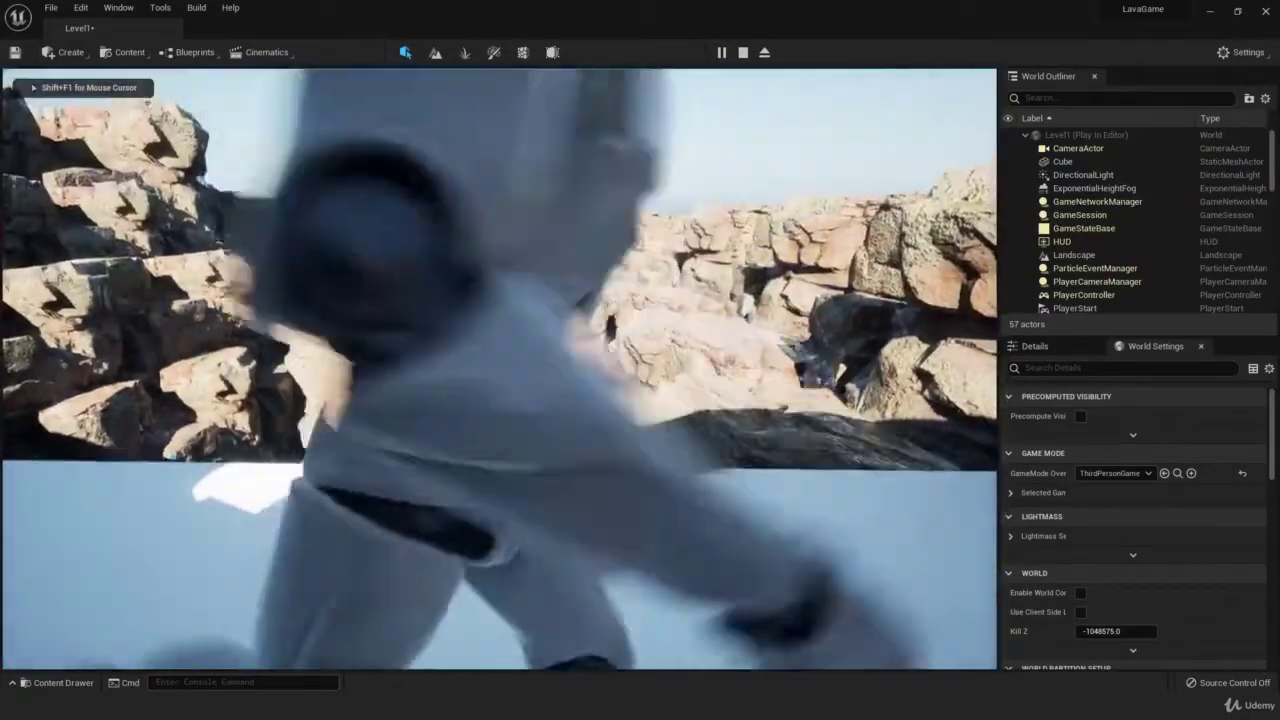
{"action": "key", "text": "Escape"}
- Move the cliff rock behind the Player Start back to free up space on the platform
{"action": "right_click_drag", "start_coordinate": [694, 197], "coordinate": [519, 193]}
{"action": "left_click", "coordinate": [473, 258]}
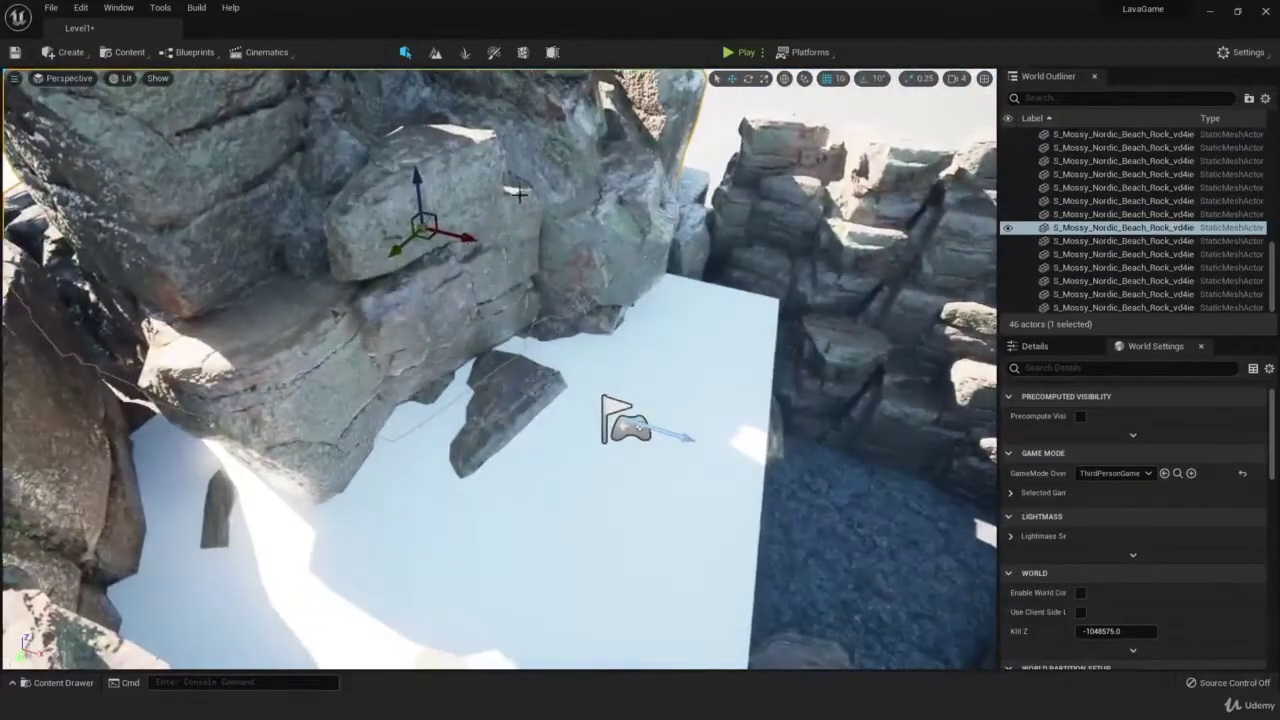
{"action": "left_click_drag", "start_coordinate": [461, 236], "coordinate": [371, 285]}
{"action": "left_click", "coordinate": [363, 331]}
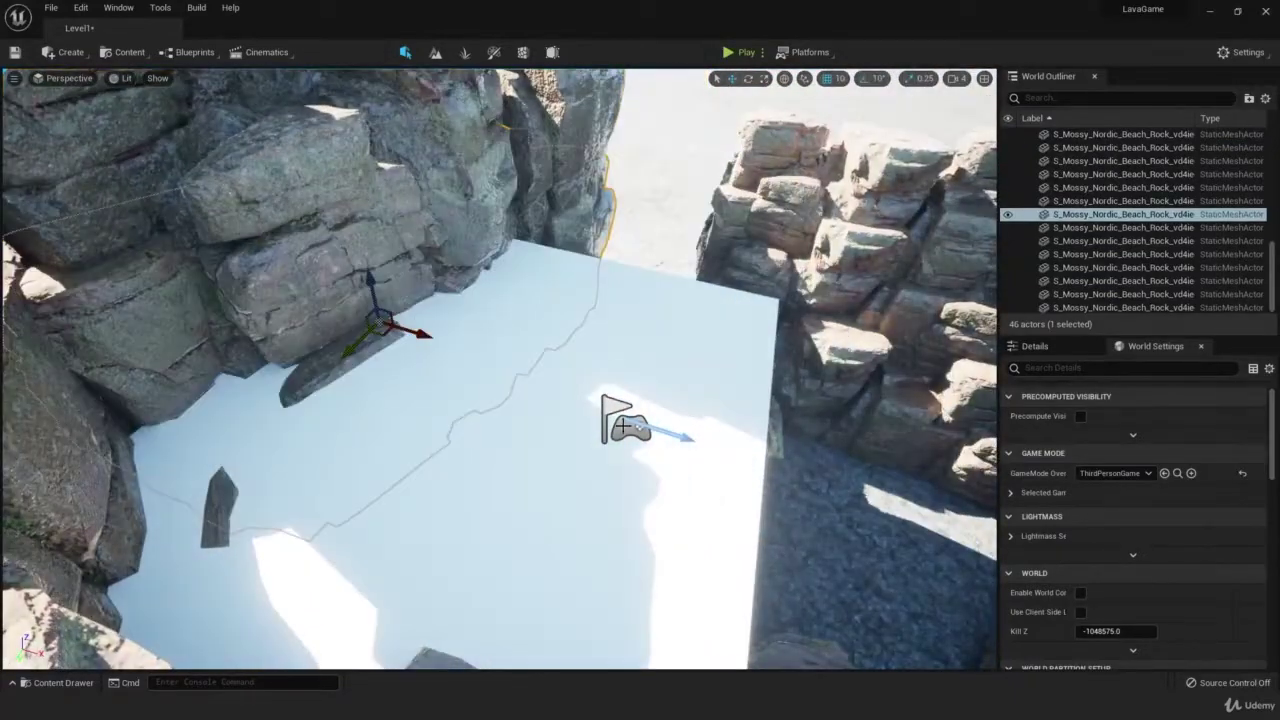
- Select the Player Start, play-test the level again from the platform, and stop the session
{"action": "left_click", "coordinate": [622, 425]}
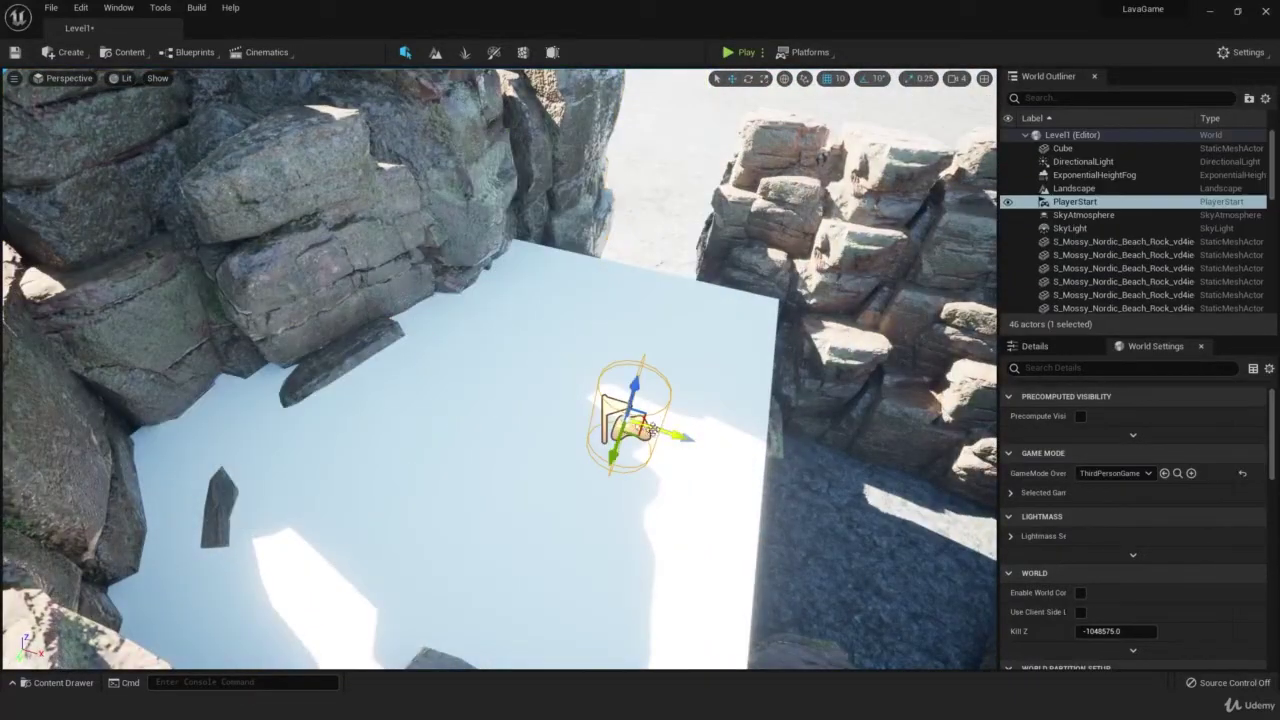
{"action": "left_click", "coordinate": [734, 48]}
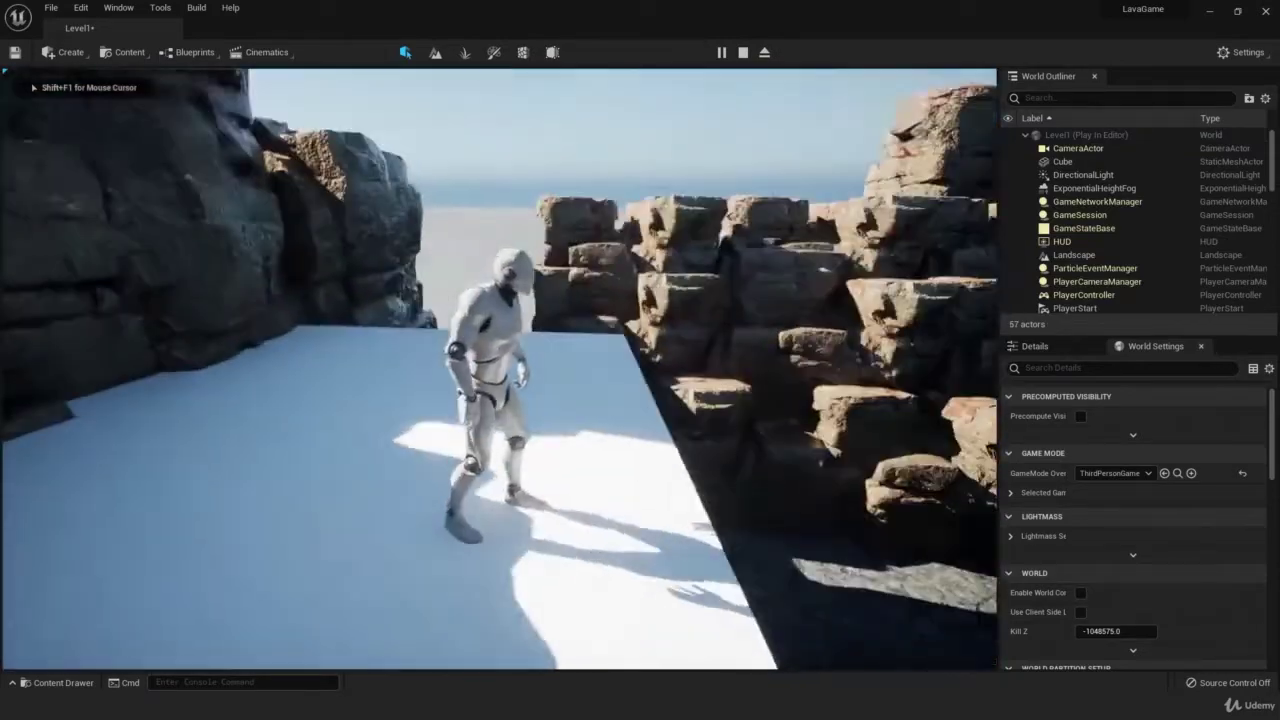
{"action": "key", "text": "Escape"}
- Duplicate the back wall rock and place the copies higher and farther along to raise the wall beside the platform
{"action": "right_click_drag", "start_coordinate": [466, 275], "coordinate": [560, 330]}
{"action": "left_click", "coordinate": [466, 275]}
{"action": "key", "text": "ctrl+d"}
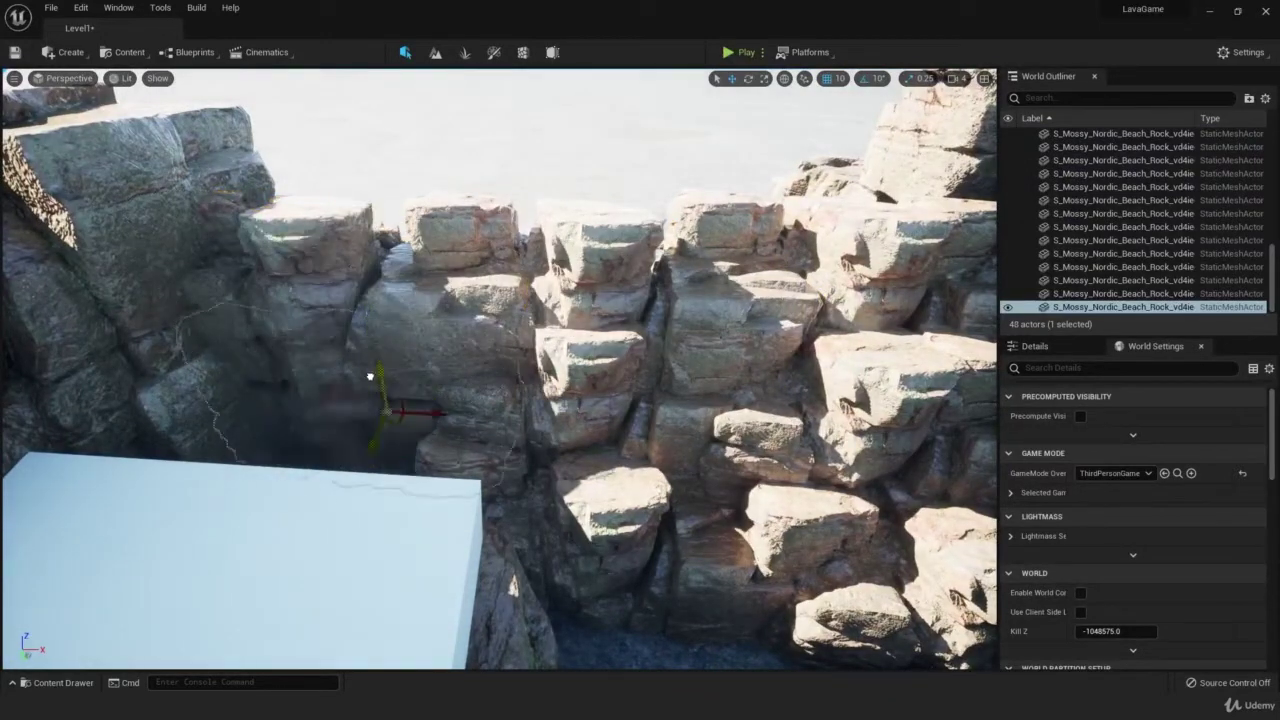
{"action": "left_click_drag", "start_coordinate": [369, 427], "coordinate": [360, 172]}
{"action": "left_click_drag", "start_coordinate": [401, 211], "coordinate": [597, 211]}
{"action": "right_click_drag", "start_coordinate": [597, 211], "coordinate": [740, 210]}
{"action": "right_click_drag", "start_coordinate": [512, 376], "coordinate": [597, 330]}
- Move all the Mossy Nordic Beach Rock meshes into a new outliner folder named Rocks and collapse the folder
{"action": "scroll", "coordinate": [1100, 230], "scroll_direction": "up", "scroll_amount": 10}
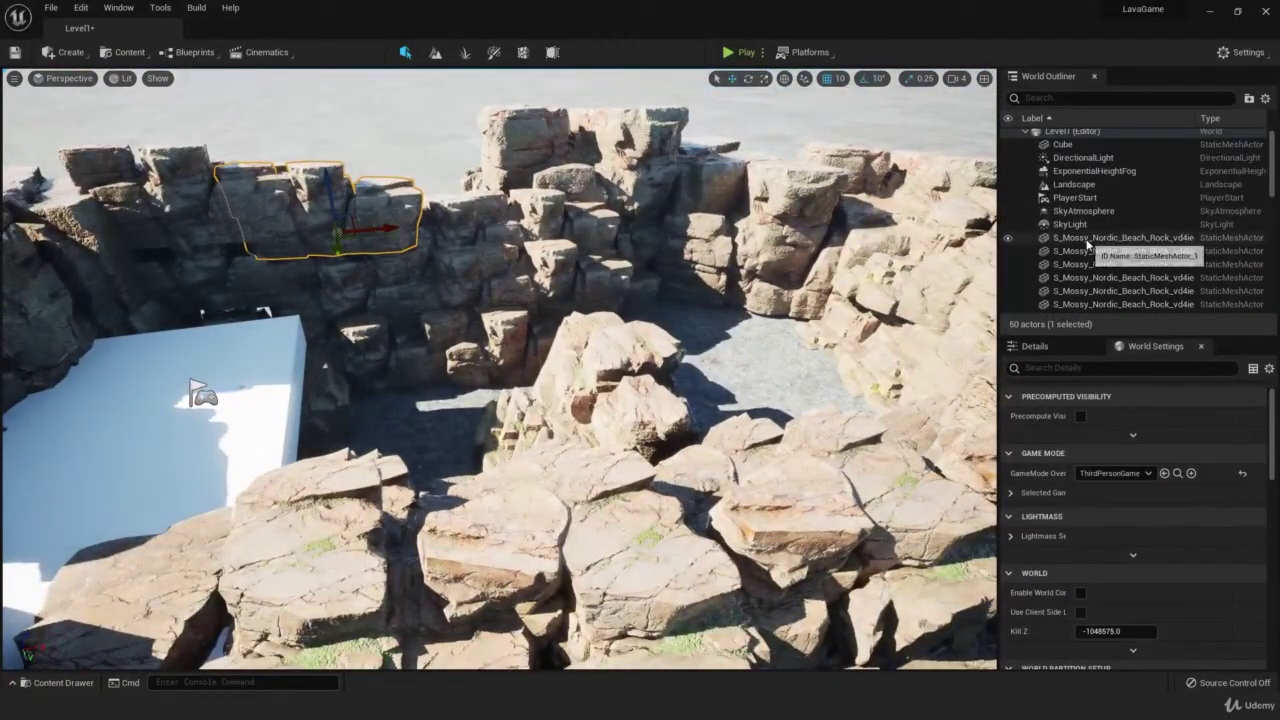
{"action": "left_click", "coordinate": [1089, 243]}
{"action": "scroll", "coordinate": [1089, 238], "scroll_direction": "down", "scroll_amount": 3}
{"action": "scroll", "coordinate": [1089, 238], "scroll_direction": "down", "scroll_amount": 5}
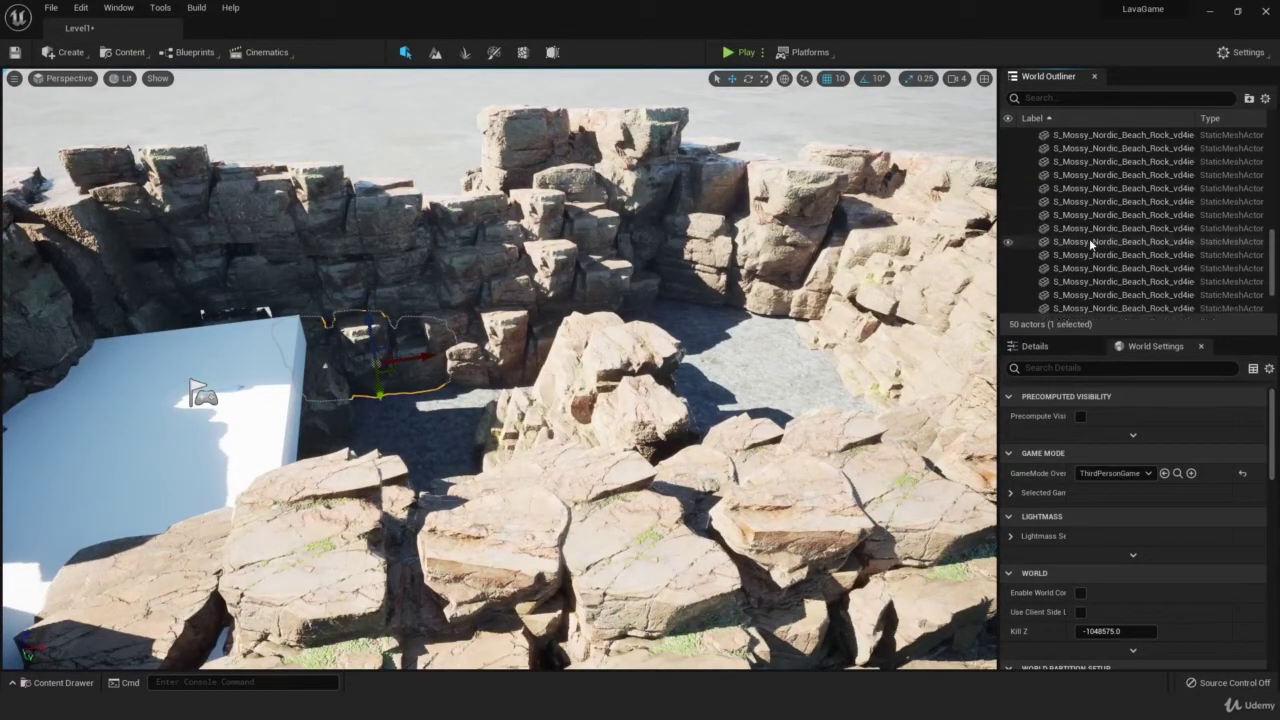
{"action": "left_click", "coordinate": [1070, 306], "text": "shift"}
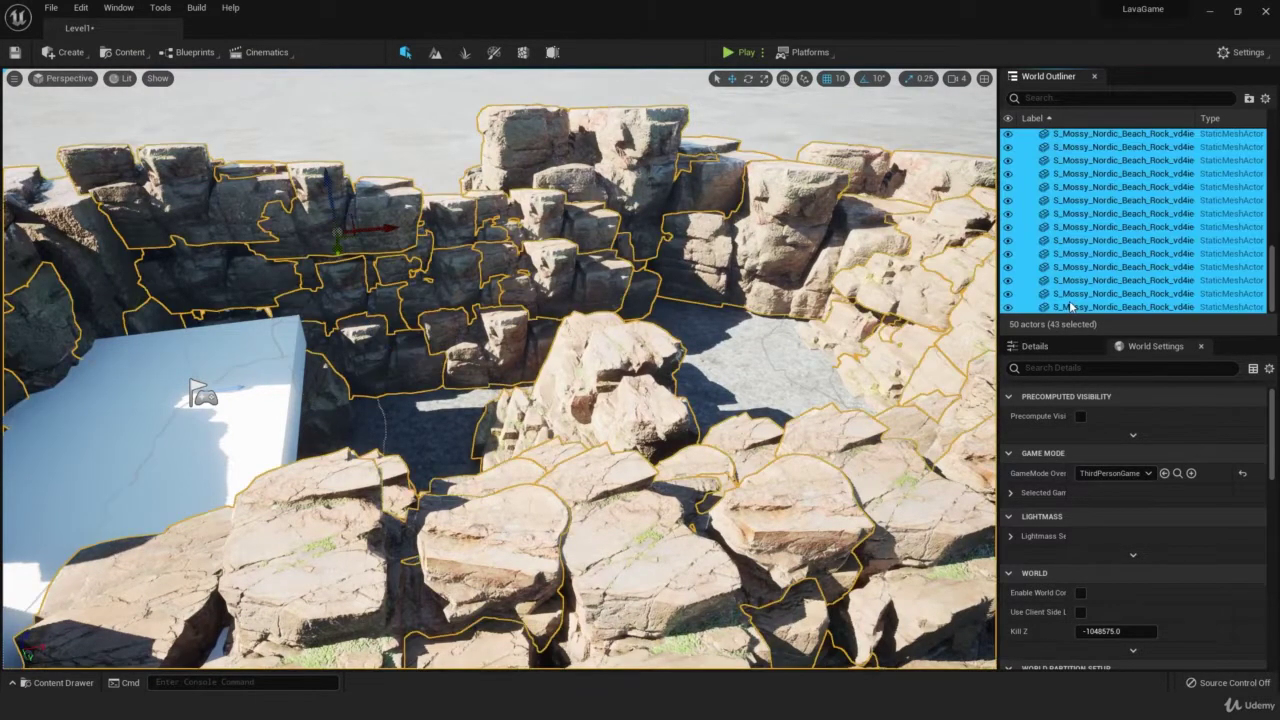
{"action": "scroll", "coordinate": [1069, 300], "scroll_direction": "up", "scroll_amount": 8}
{"action": "right_click", "coordinate": [1071, 247]}
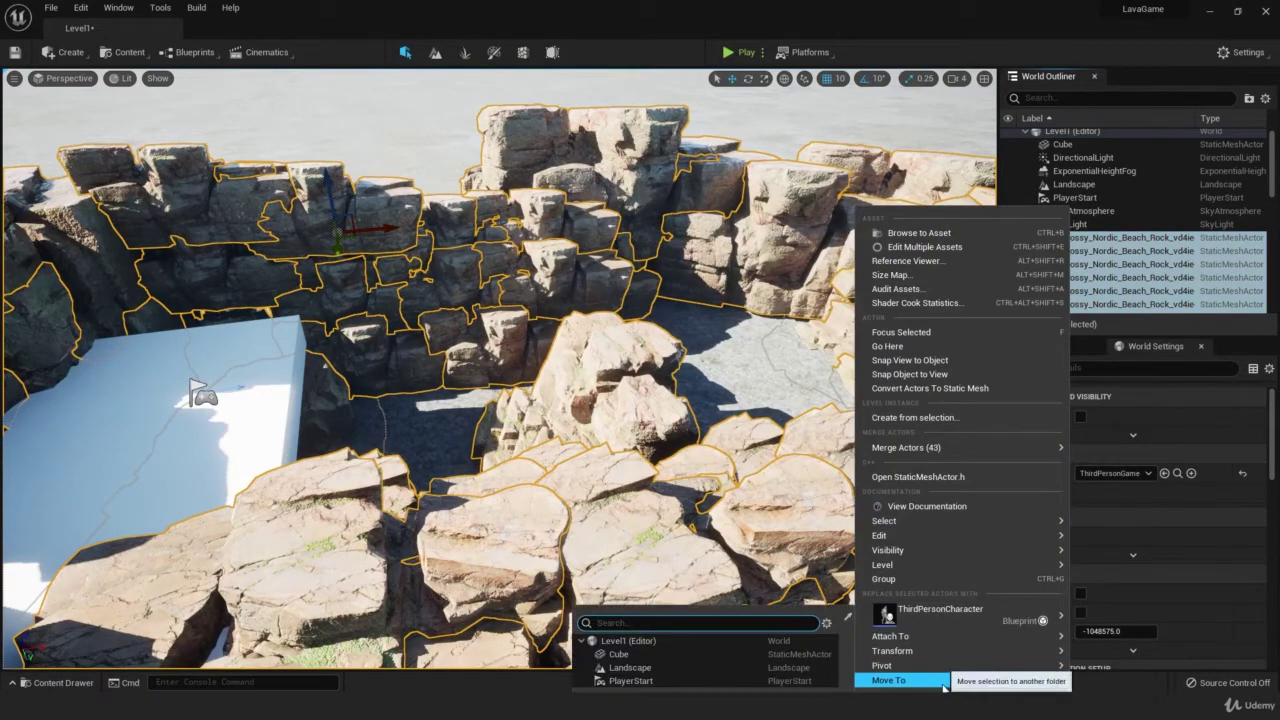
{"action": "mouse_move", "coordinate": [944, 686]}
{"action": "left_click", "coordinate": [1136, 681]}
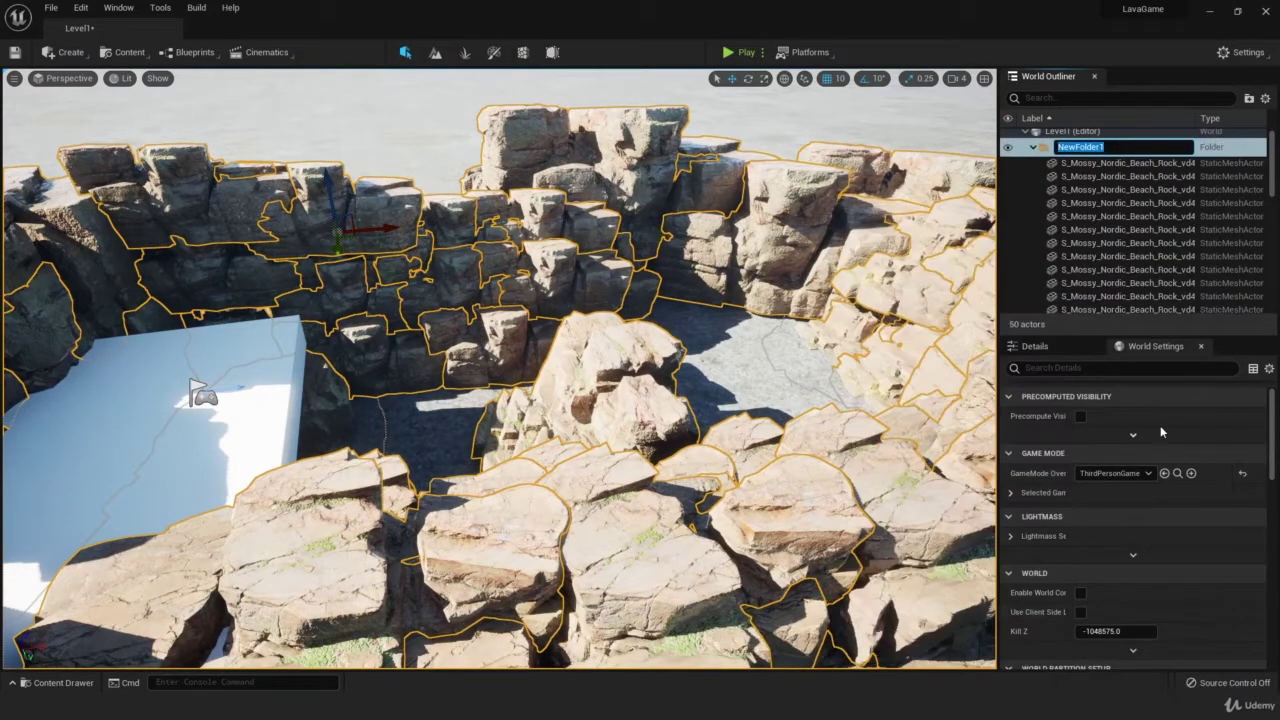
{"action": "key", "text": "Return"}
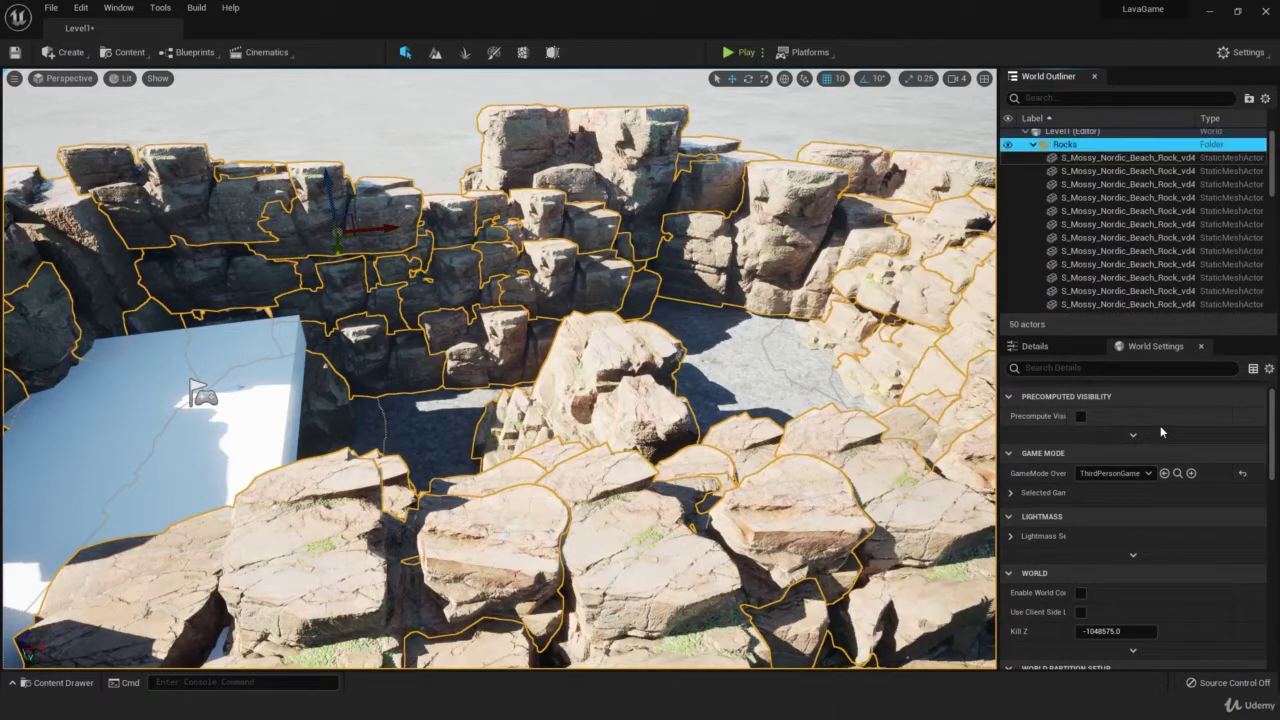
{"action": "left_click", "coordinate": [1034, 145]}
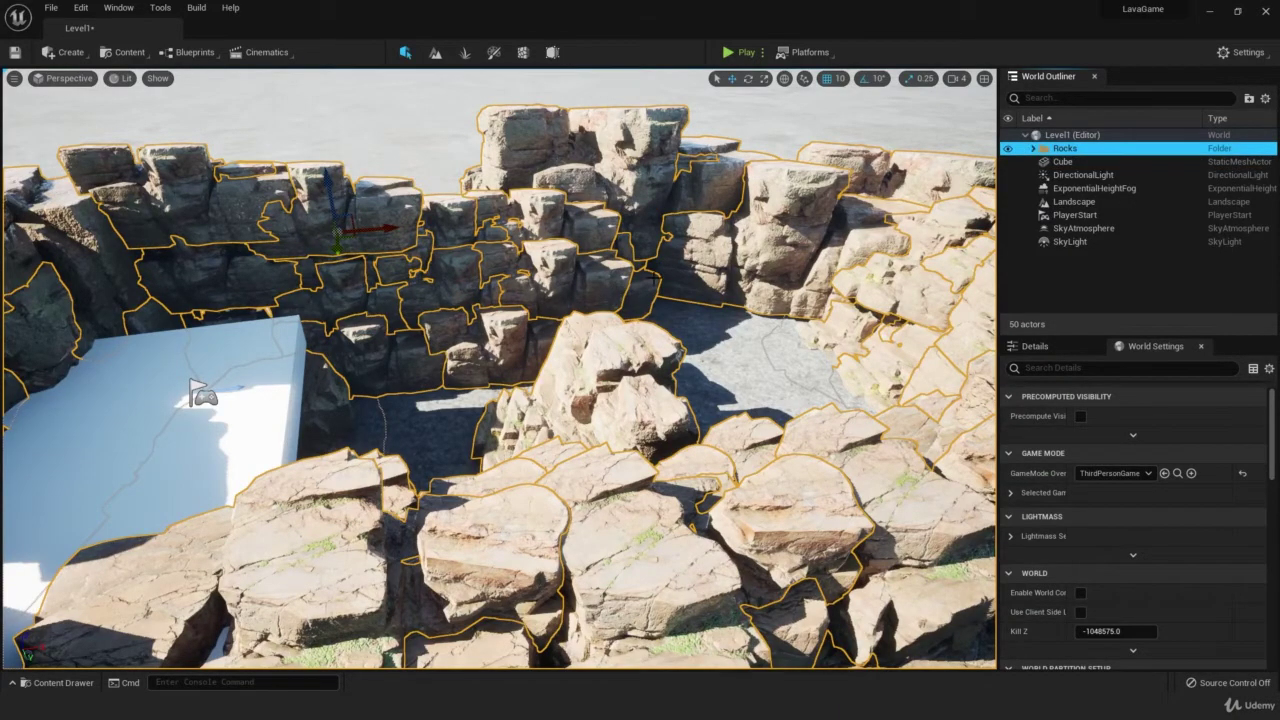
- Try raising all the rocks together, and undo the move
{"action": "mouse_move", "coordinate": [576, 292]}
{"action": "right_mouse_down"}
{"action": "mouse_move", "coordinate": [450, 305]}
{"action": "mouse_move", "coordinate": [515, 300]}
{"action": "mouse_move", "coordinate": [650, 235]}
{"action": "mouse_move", "coordinate": [535, 295]}
{"action": "mouse_move", "coordinate": [590, 295]}
{"action": "right_mouse_up"}
{"action": "left_click_drag", "start_coordinate": [395, 205], "coordinate": [417, 128]}
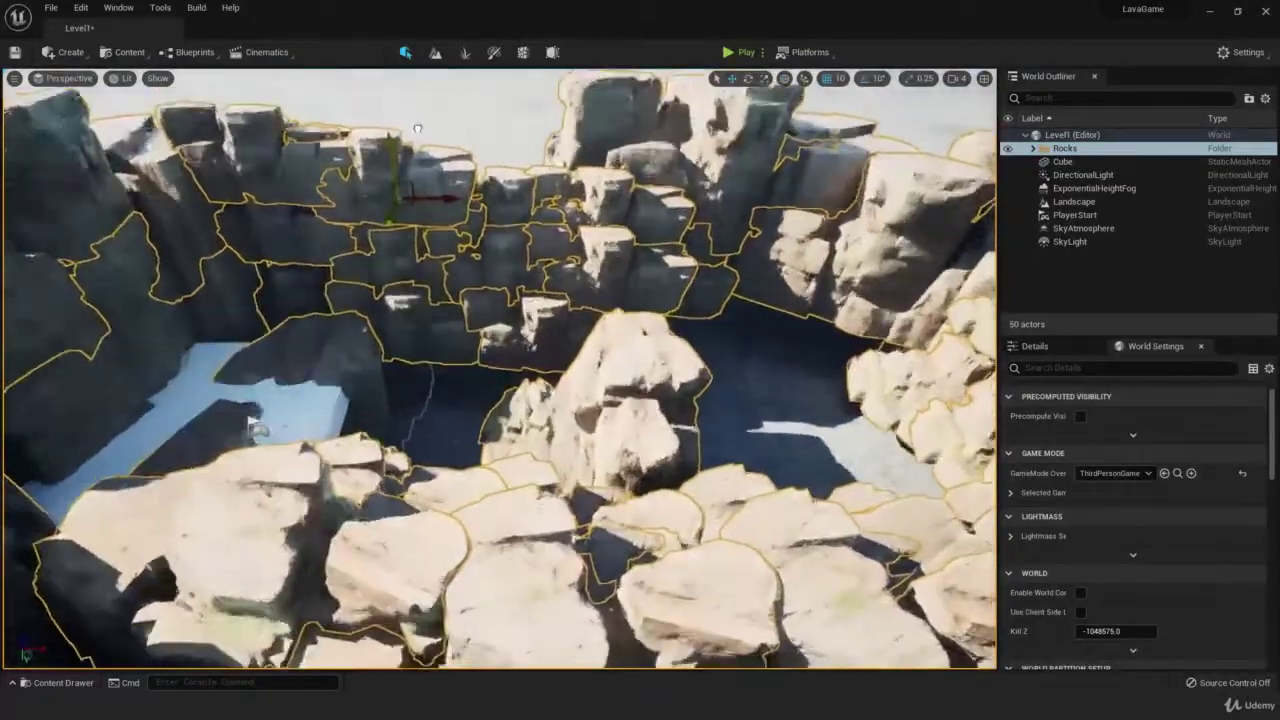
{"action": "right_click_drag", "start_coordinate": [418, 128], "coordinate": [418, 128]}
{"action": "key", "text": "ctrl+z"}
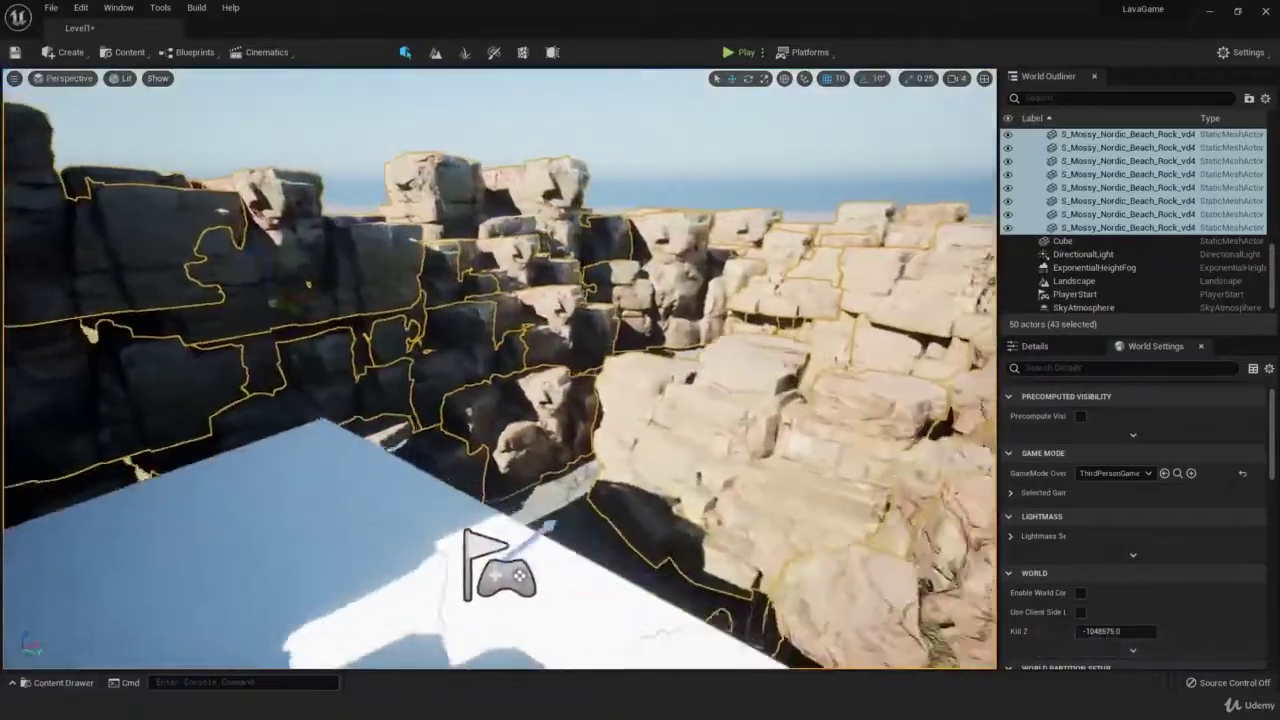
- Replace the group selection with only the upper wall rock behind the platform
{"action": "right_click_drag", "start_coordinate": [83, 98], "coordinate": [83, 98]}
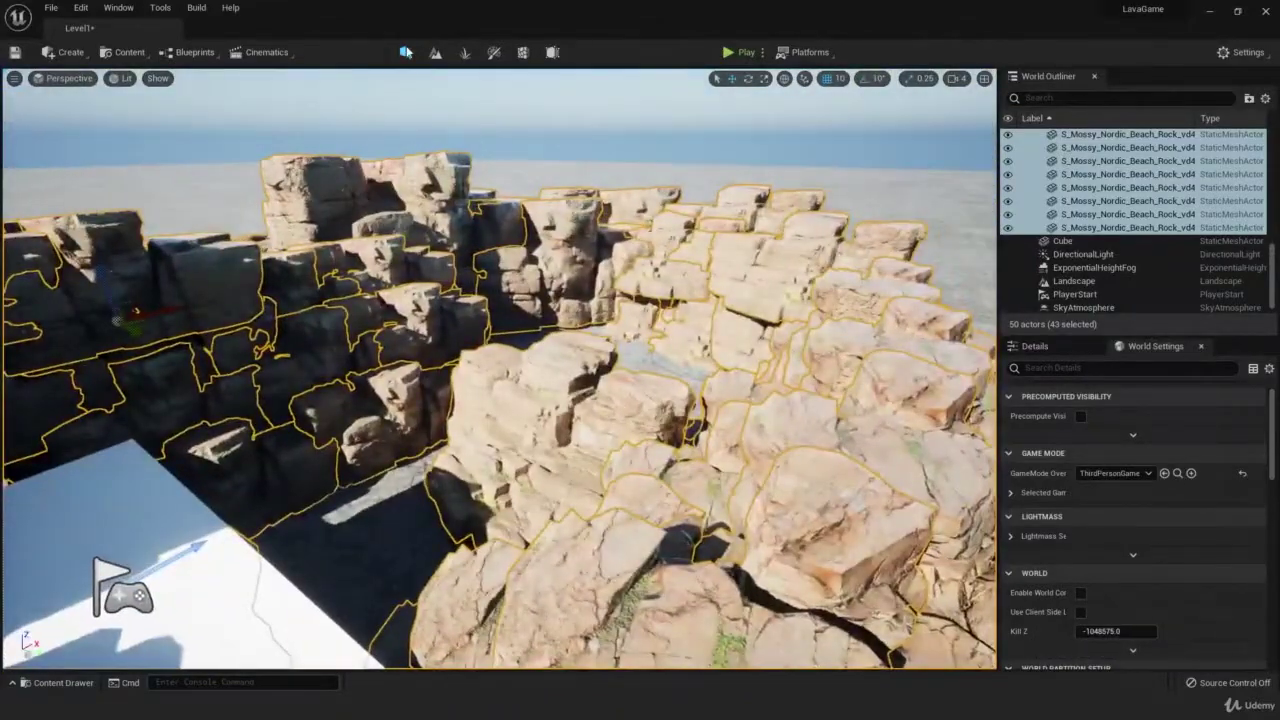
{"action": "left_click", "coordinate": [651, 147]}
{"action": "right_click_drag", "start_coordinate": [648, 171], "coordinate": [648, 171]}
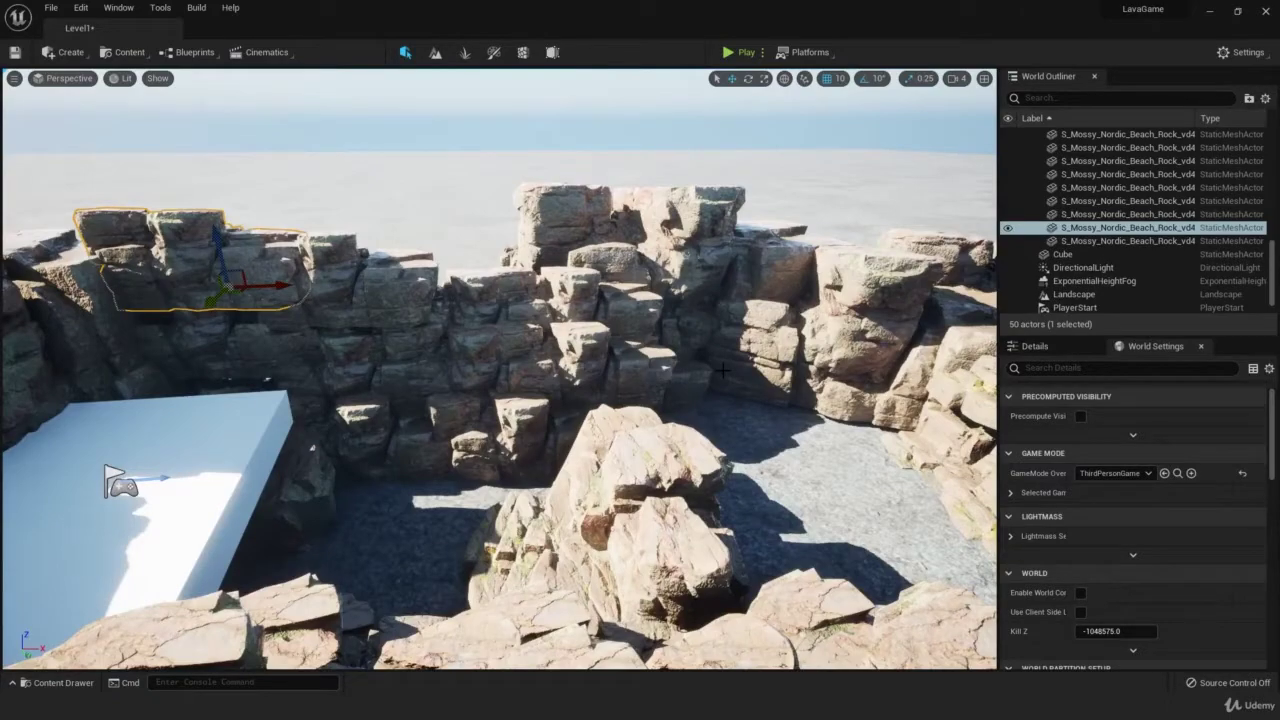
- Add a plane shape in the middle of the rock enclosure and scale it up uniformly to span the whole rock area
{"action": "right_click_drag", "start_coordinate": [714, 371], "coordinate": [714, 371]}
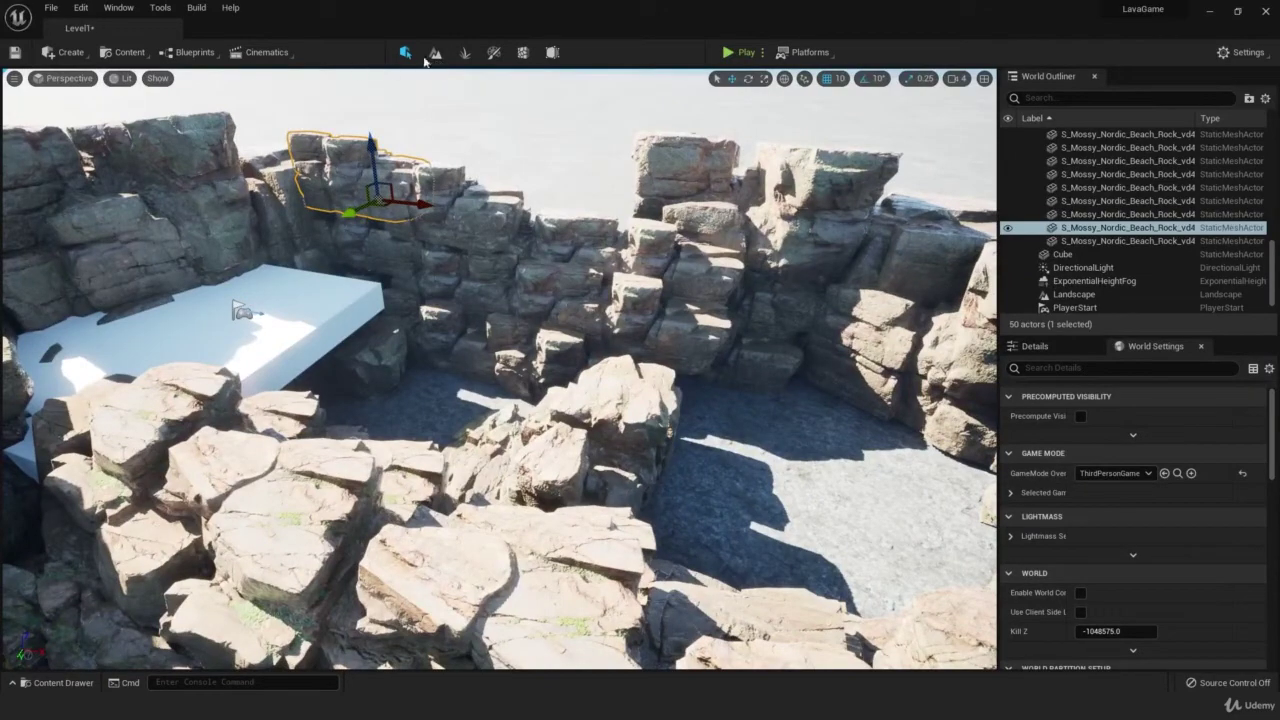
{"action": "left_click", "coordinate": [70, 52]}
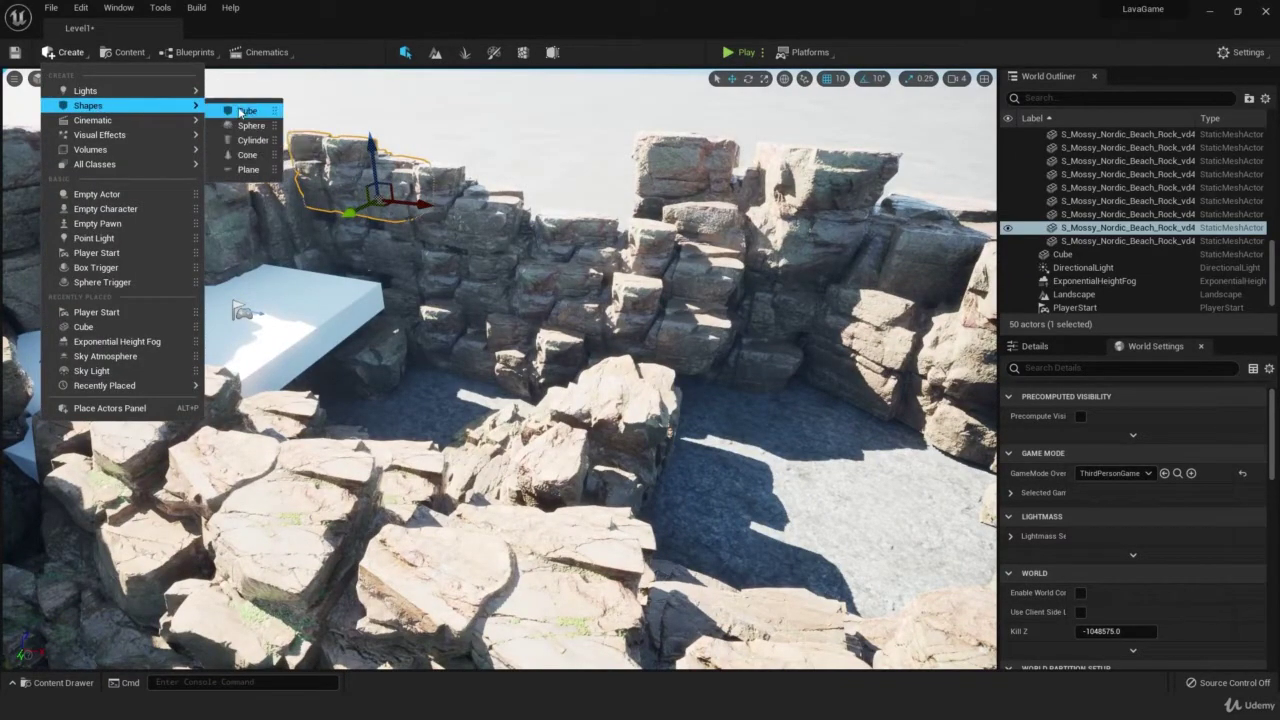
{"action": "left_click", "coordinate": [247, 169]}
{"action": "left_click_drag", "start_coordinate": [542, 384], "coordinate": [595, 412]}
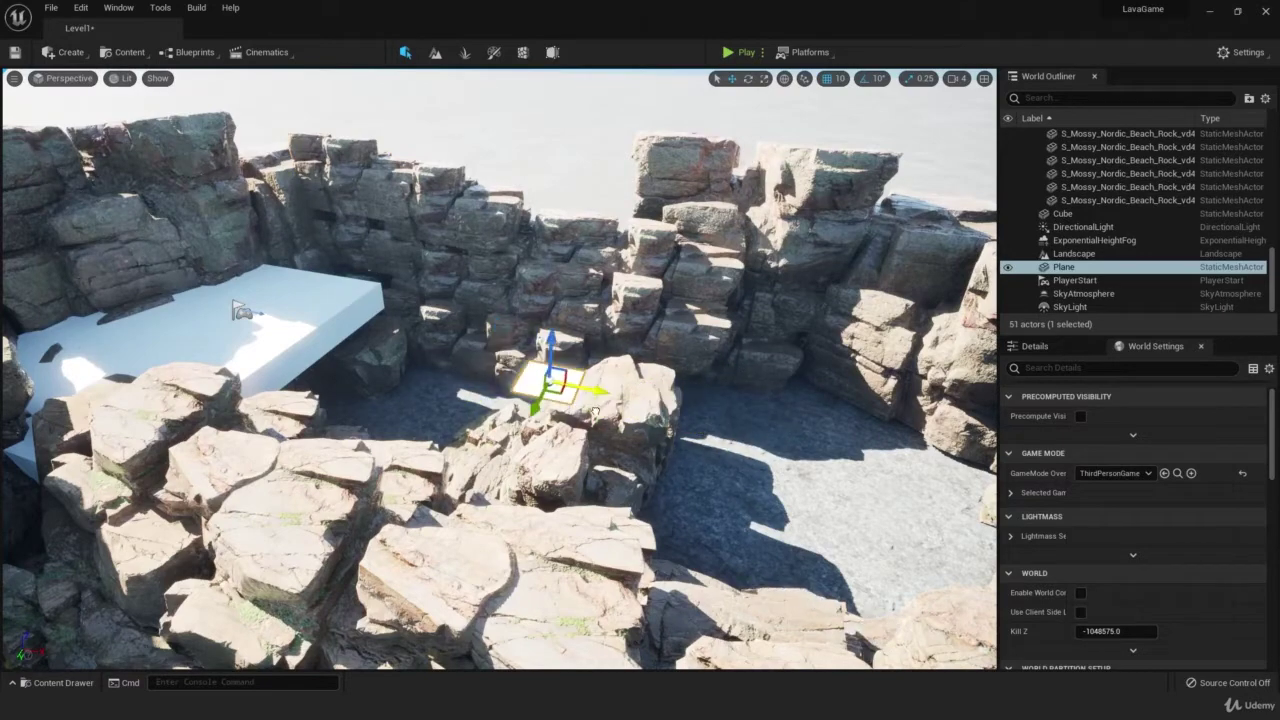
{"action": "left_click", "coordinate": [765, 79]}
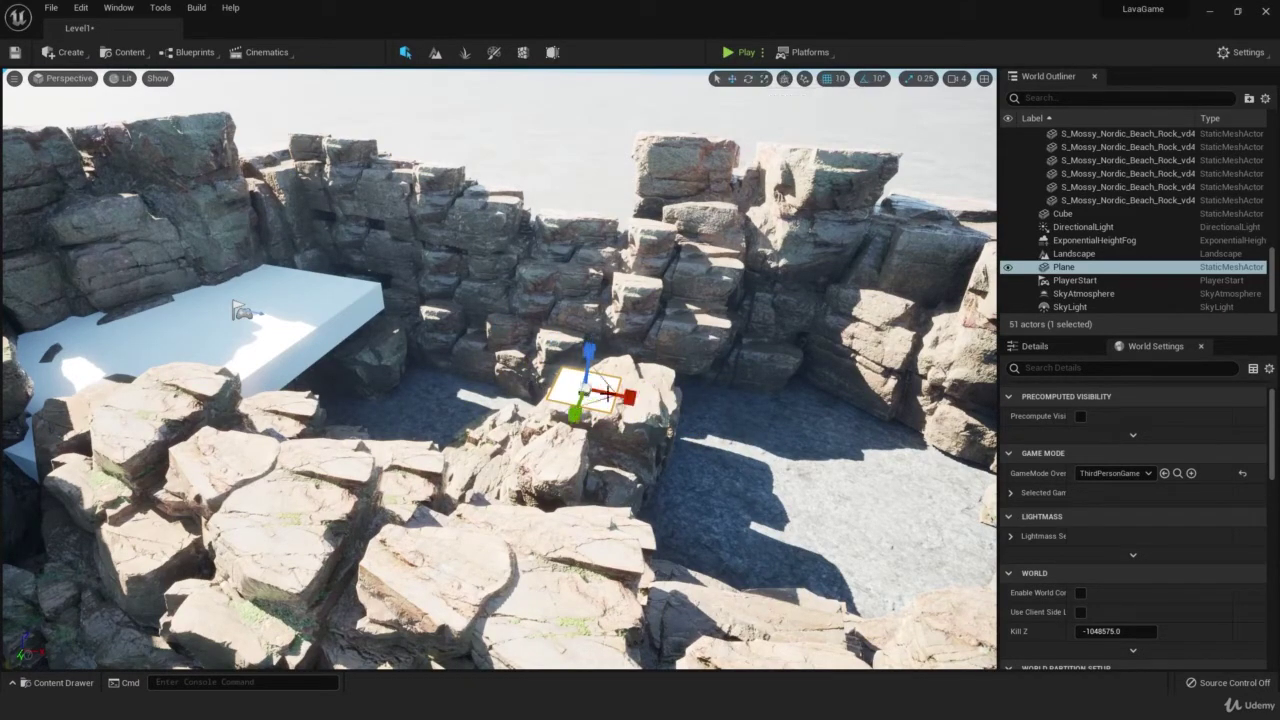
{"action": "left_click_drag", "start_coordinate": [585, 390], "coordinate": [768, 348]}
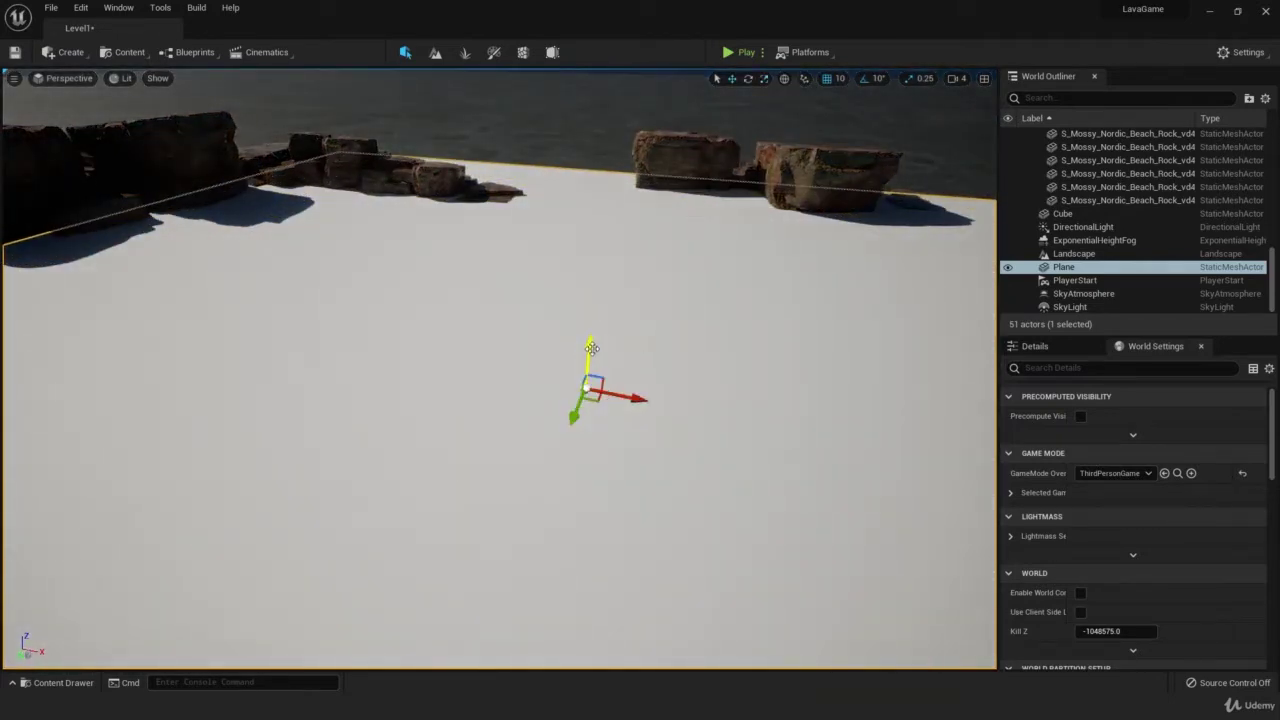
- Lower the plane to just above the pit floor and reduce its Y scale to fit the rock walls more closely
{"action": "left_click_drag", "start_coordinate": [591, 347], "coordinate": [570, 594]}
{"action": "mouse_move", "coordinate": [570, 594]}
{"action": "right_mouse_down"}
{"action": "mouse_move", "coordinate": [640, 625]}
{"action": "mouse_move", "coordinate": [570, 594]}
{"action": "mouse_move", "coordinate": [545, 650]}
{"action": "mouse_move", "coordinate": [560, 615]}
{"action": "right_mouse_up"}
{"action": "right_click_drag", "start_coordinate": [857, 665], "coordinate": [870, 668]}
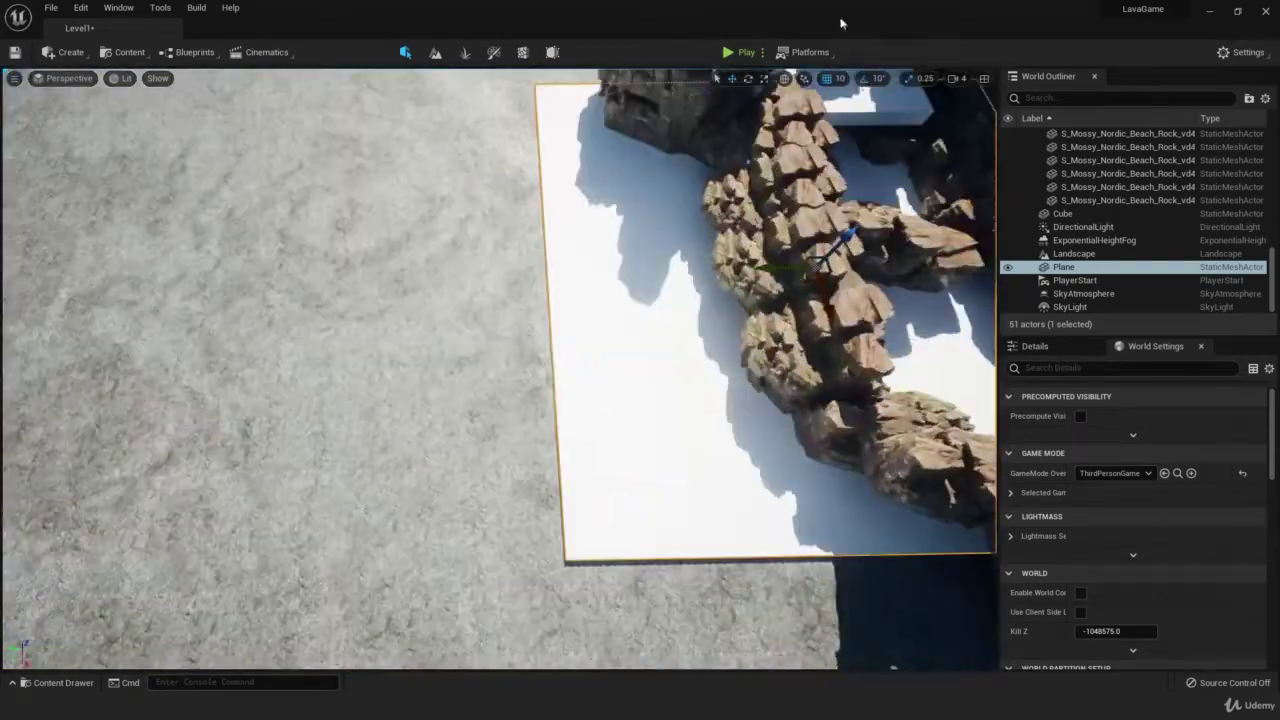
{"action": "right_click_drag", "start_coordinate": [765, 137], "coordinate": [748, 300]}
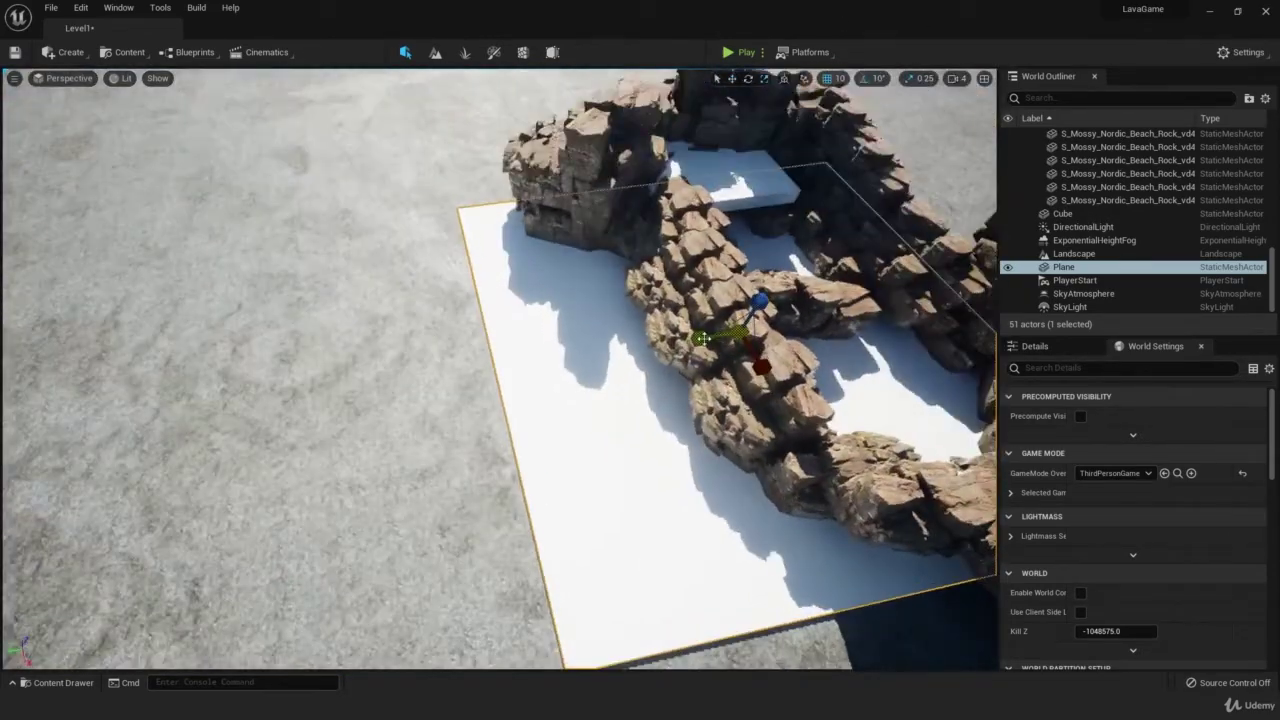
{"action": "left_click_drag", "start_coordinate": [703, 338], "coordinate": [785, 327]}
{"action": "right_click_drag", "start_coordinate": [785, 327], "coordinate": [920, 240]}
{"action": "right_click_drag", "start_coordinate": [745, 220], "coordinate": [413, 580]}
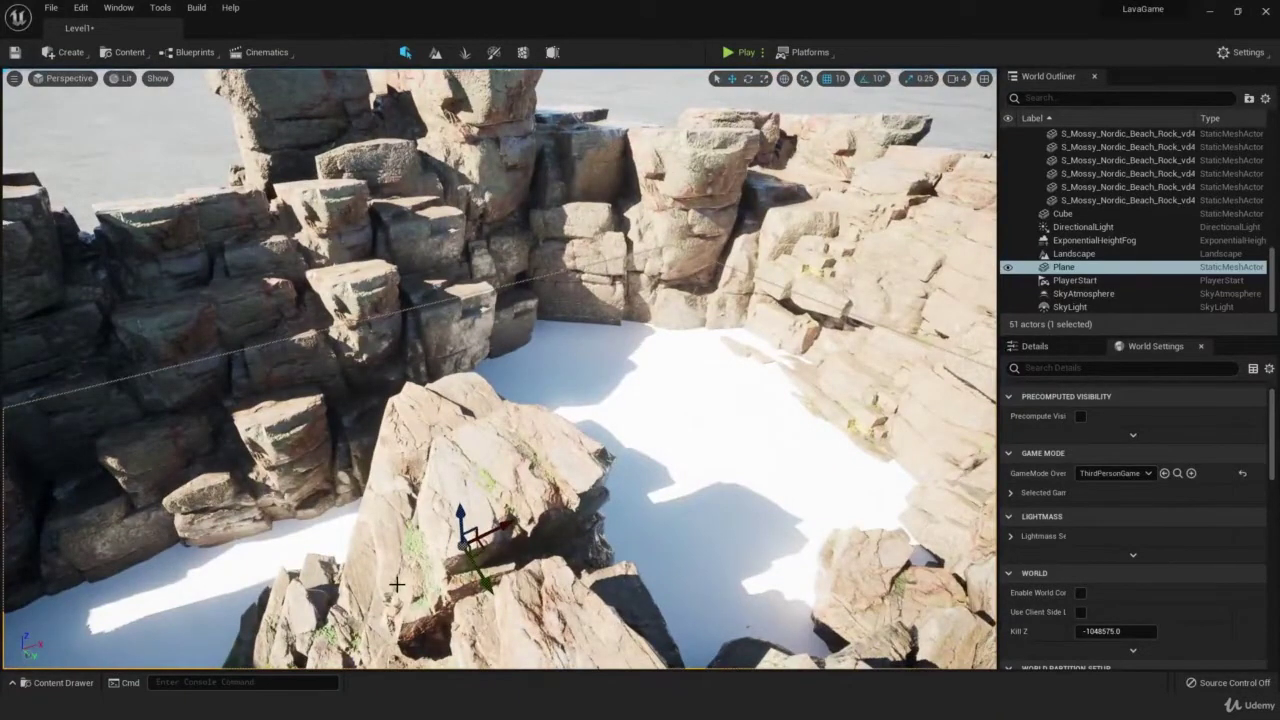
- Create a new folder named Materials in the project's root Content folder
{"action": "key", "text": "ctrl+space"}
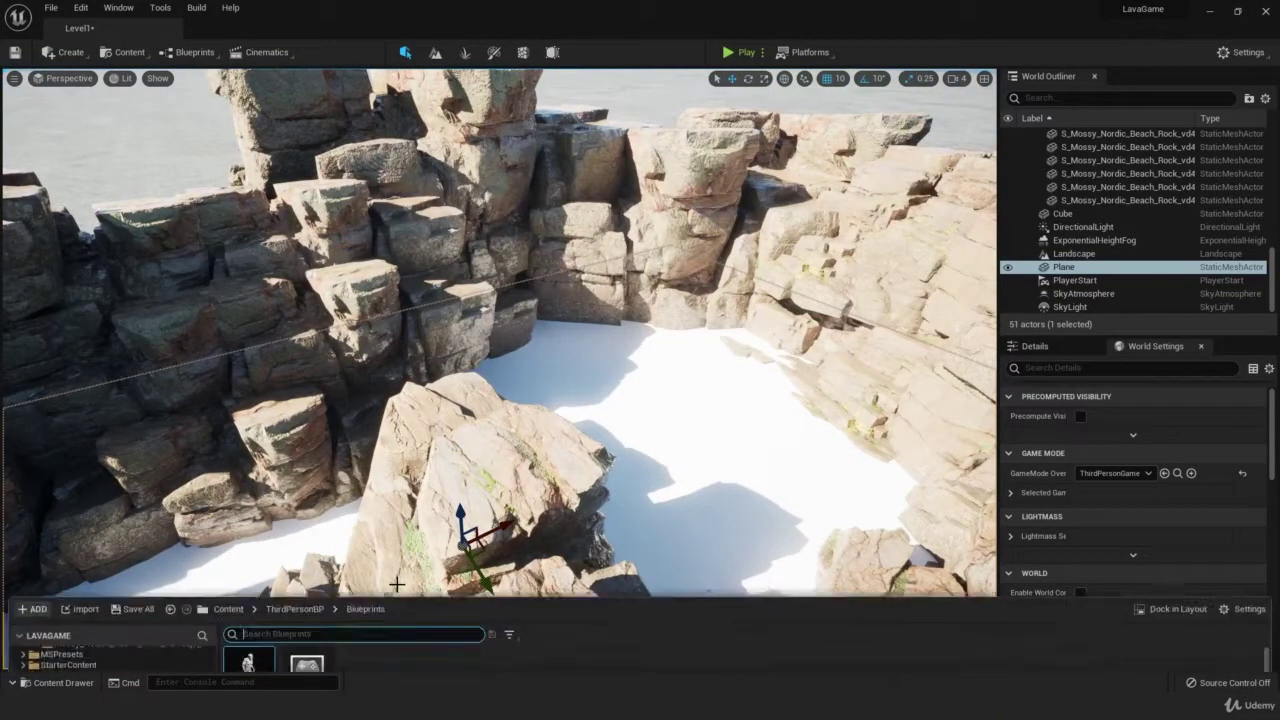
{"action": "scroll", "coordinate": [117, 618], "scroll_direction": "up", "scroll_amount": 3}
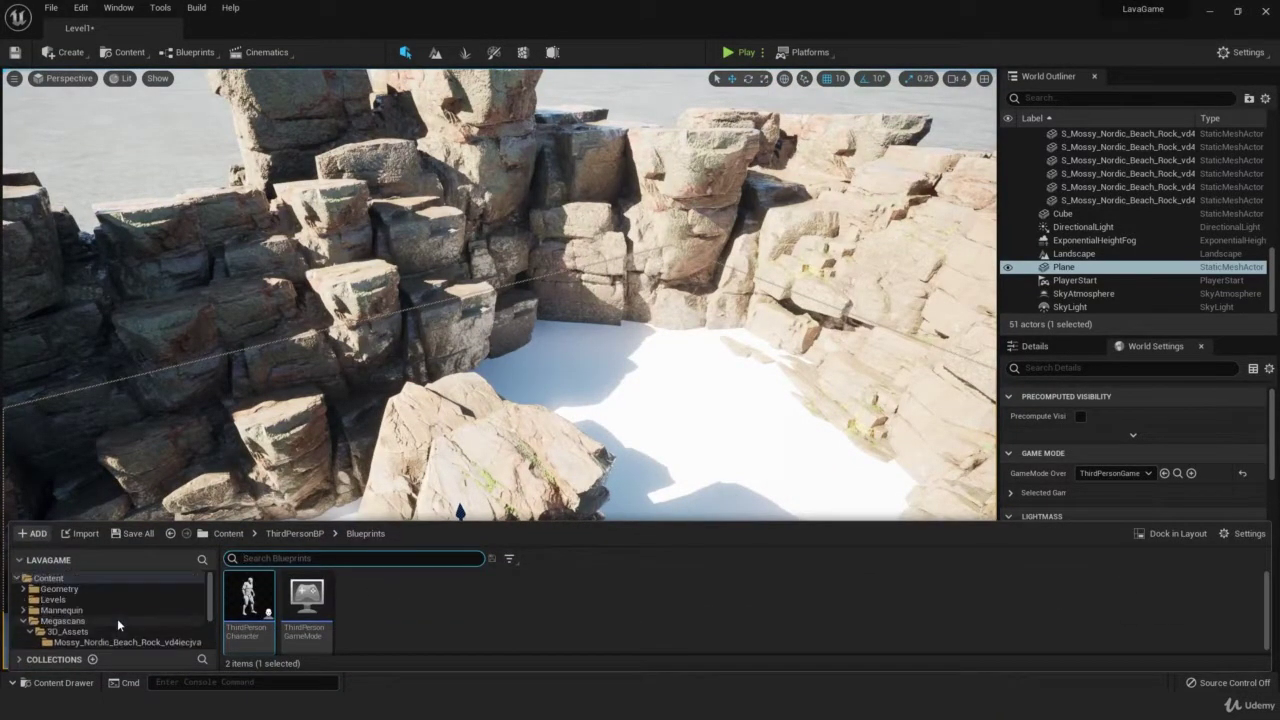
{"action": "left_click", "coordinate": [82, 578]}
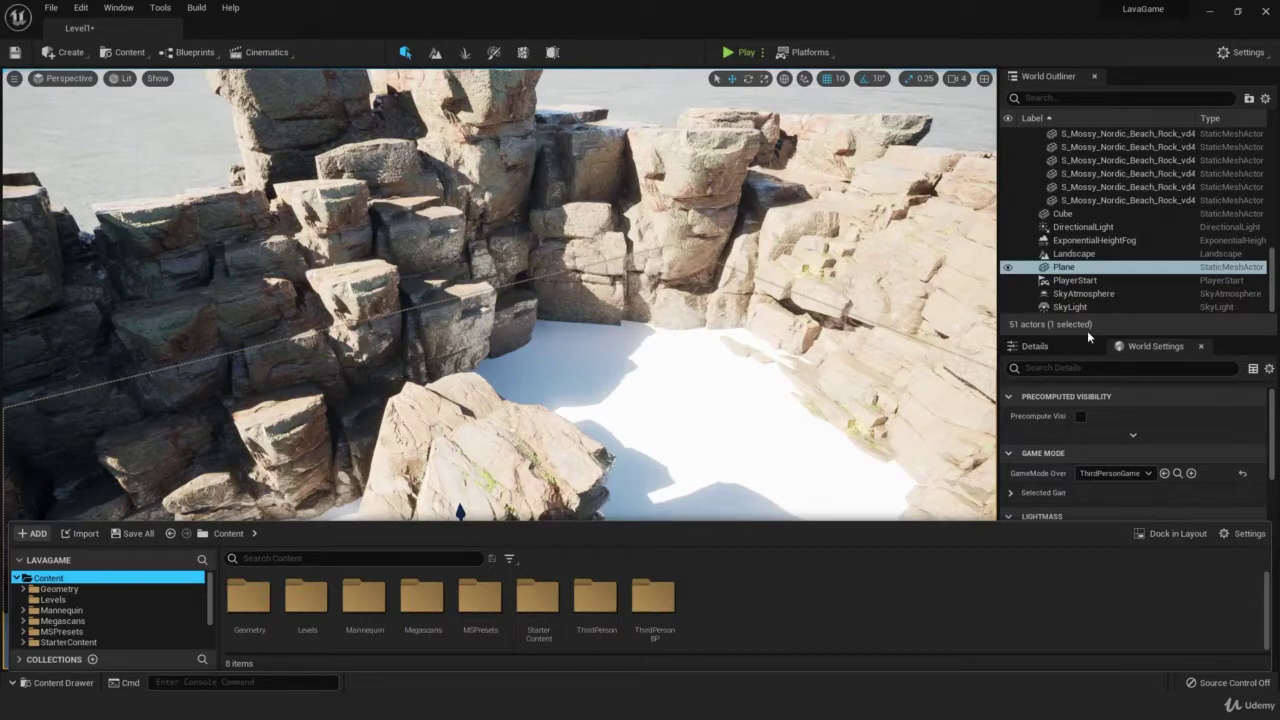
{"action": "scroll", "coordinate": [1160, 430], "scroll_direction": "down", "scroll_amount": 5}
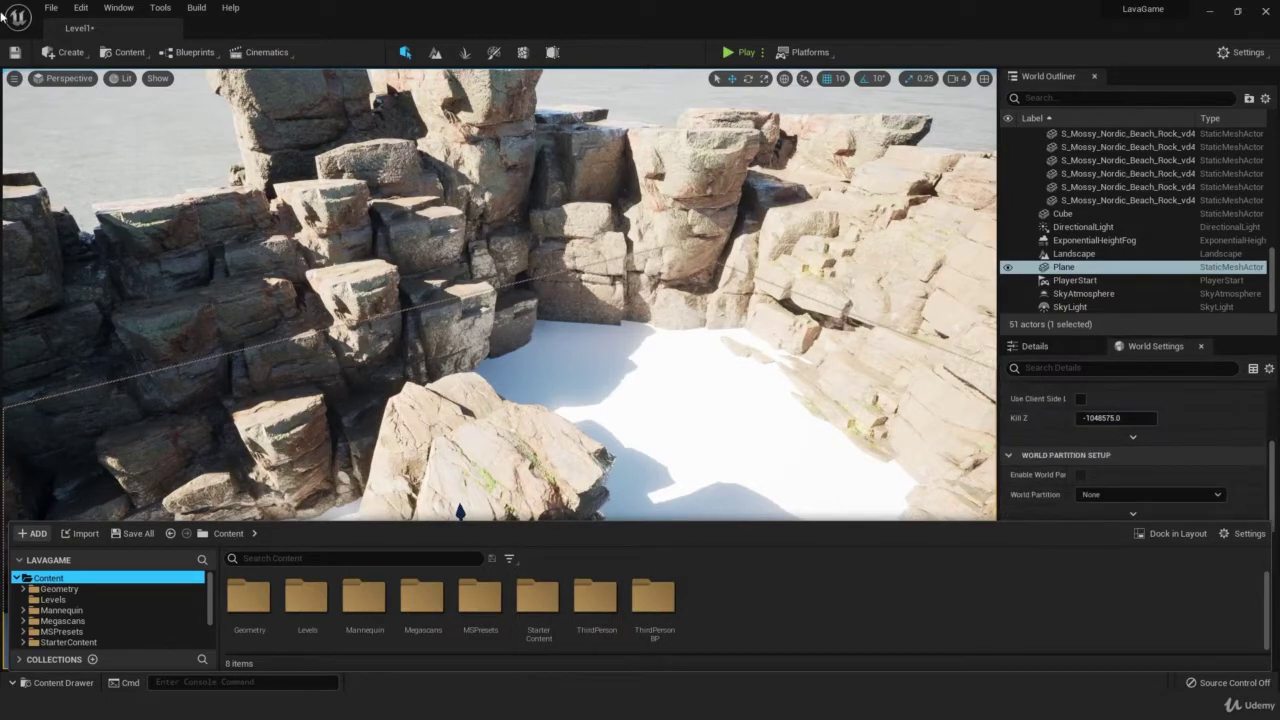
{"action": "scroll", "coordinate": [1185, 450], "scroll_direction": "down", "scroll_amount": 2}
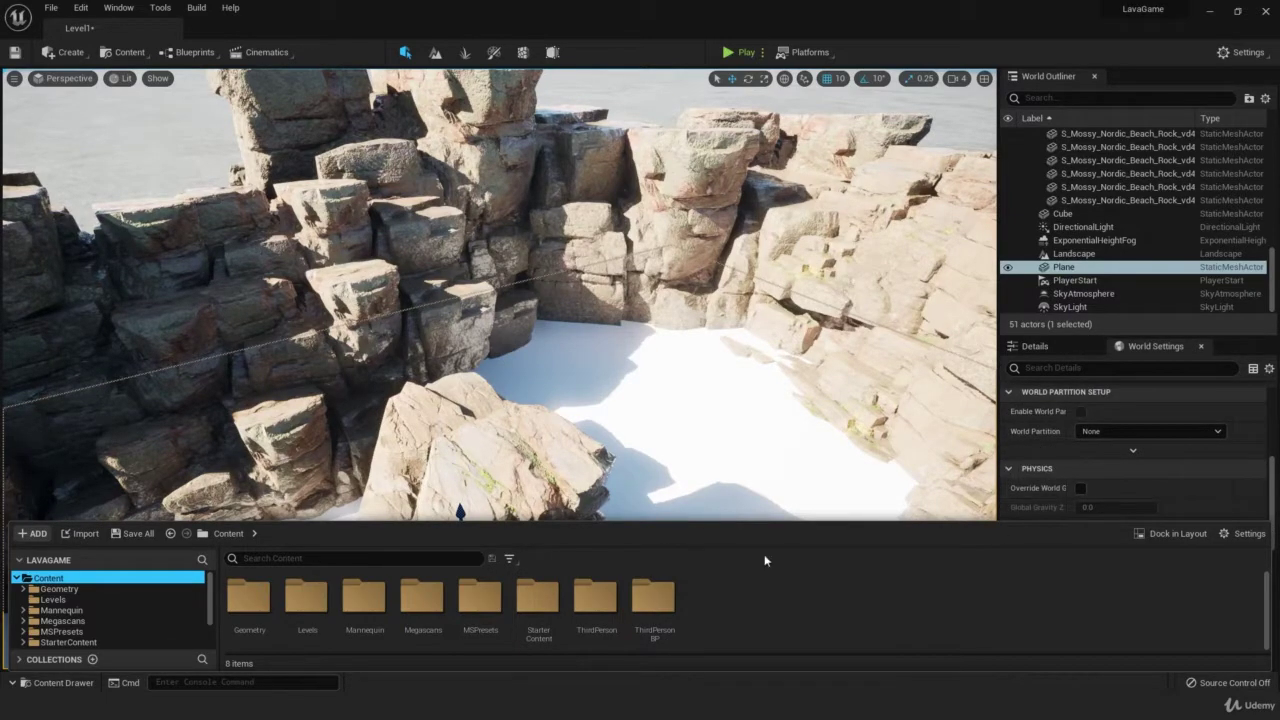
{"action": "scroll", "coordinate": [1195, 440], "scroll_direction": "down", "scroll_amount": 3}
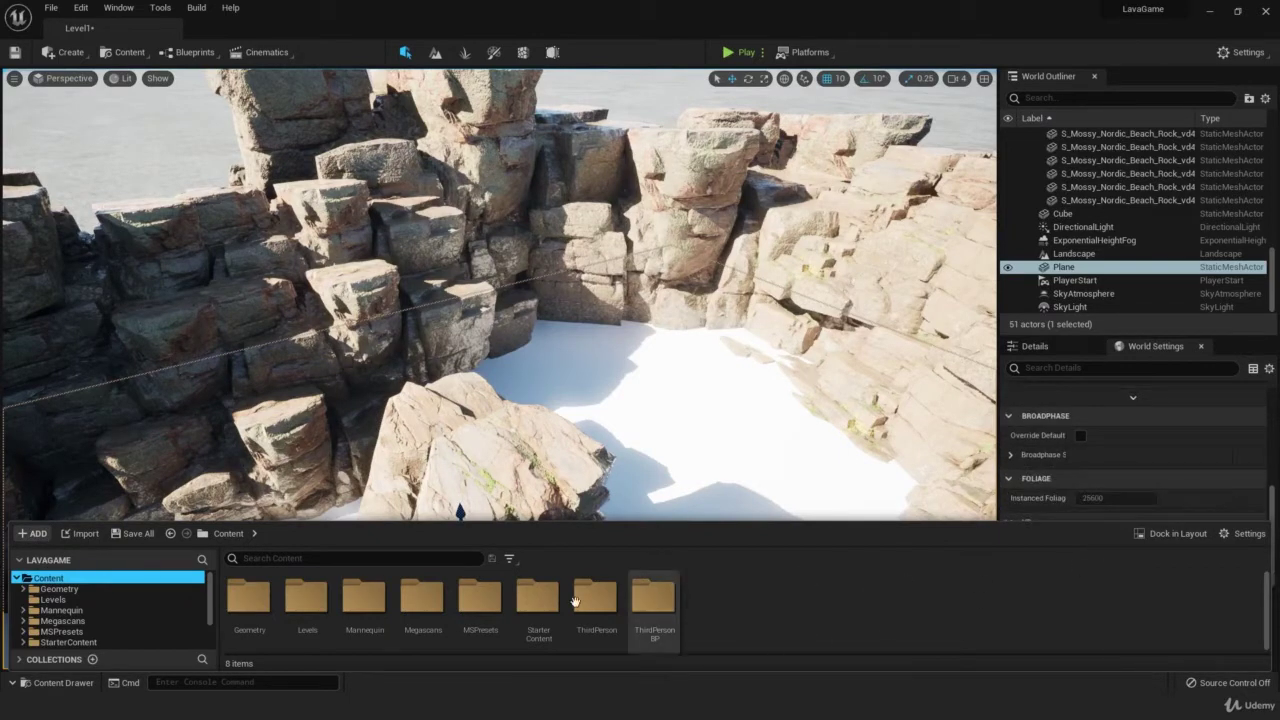
{"action": "right_click", "coordinate": [770, 616]}
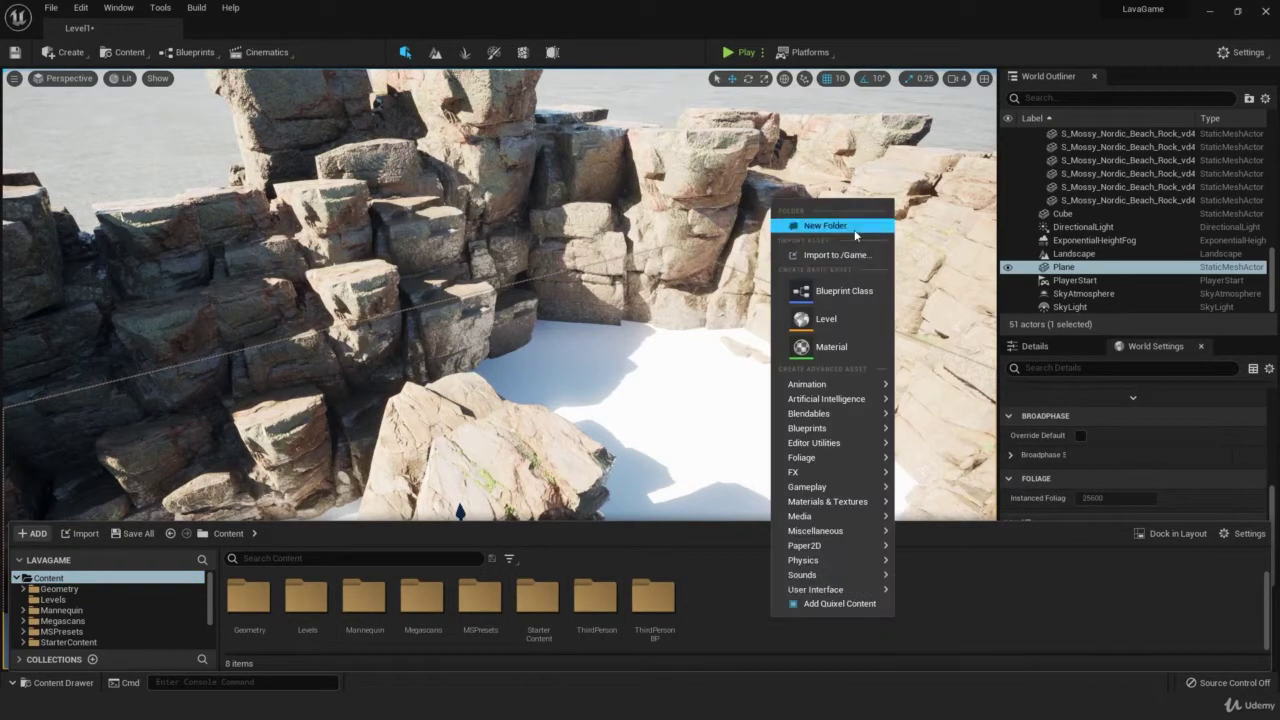
{"action": "left_click", "coordinate": [825, 225]}
{"action": "type", "text": "Materi"}
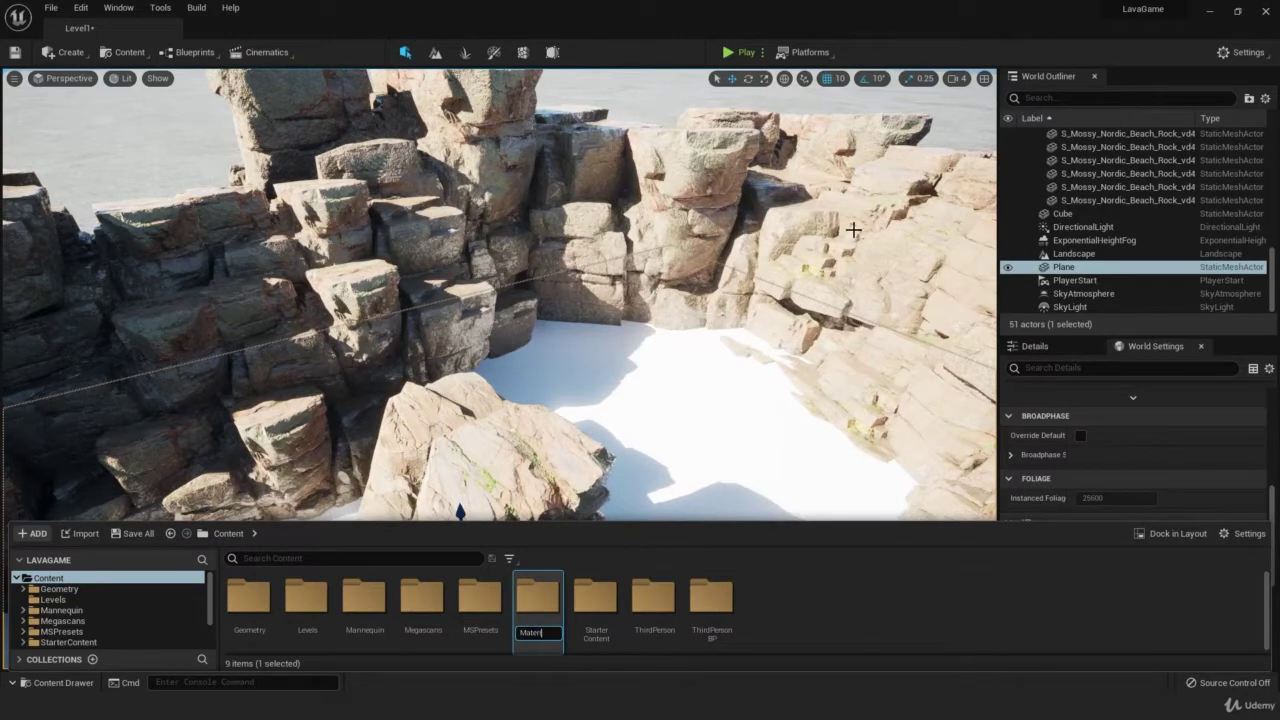
{"action": "type", "text": "als"}
{"action": "key", "text": "Return"}
- Create a material named M_Lava inside the Materials folder and open it for editing
{"action": "double_click", "coordinate": [420, 595]}
{"action": "right_click", "coordinate": [328, 598]}
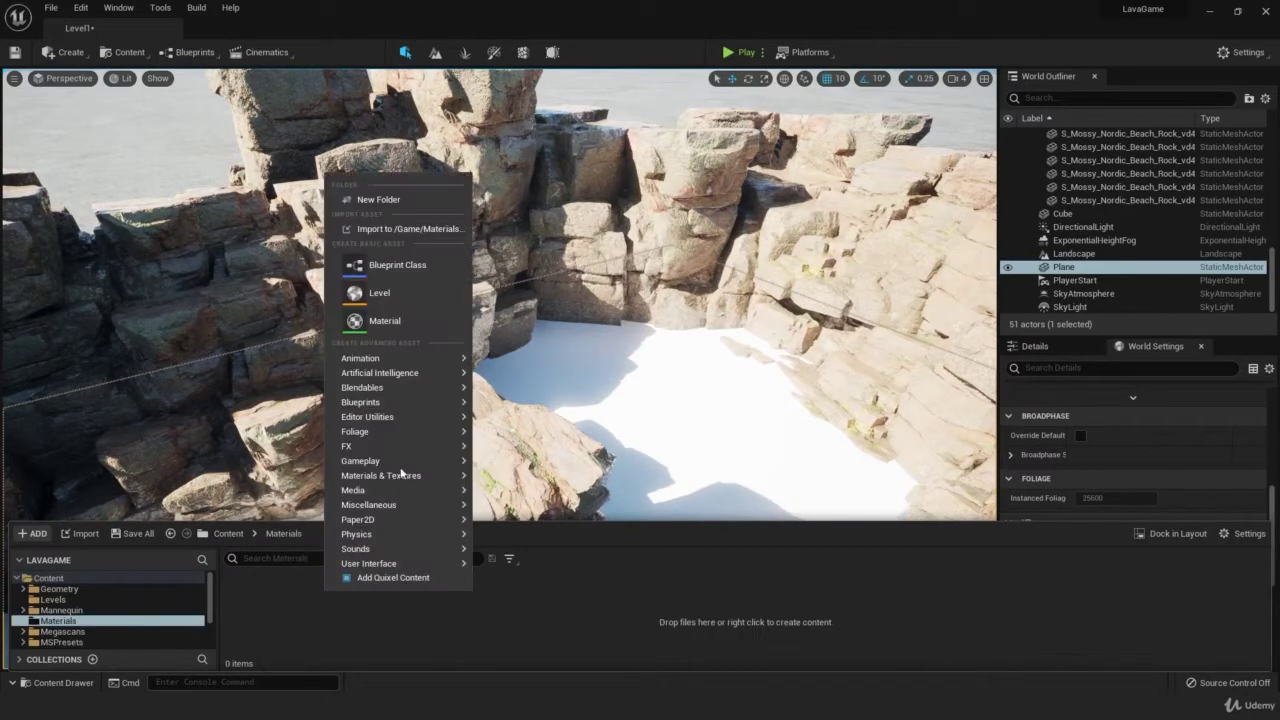
{"action": "left_click", "coordinate": [385, 320]}
{"action": "type", "text": "M_Lava"}
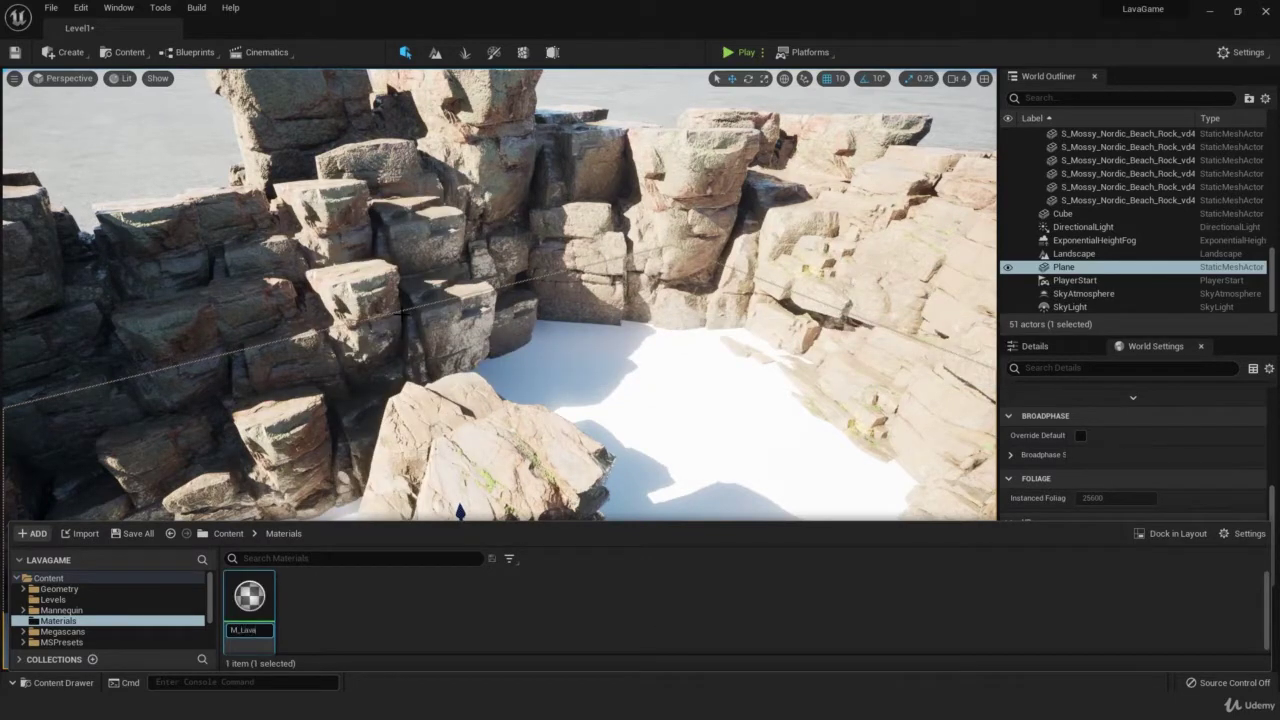
{"action": "key", "text": "Return"}
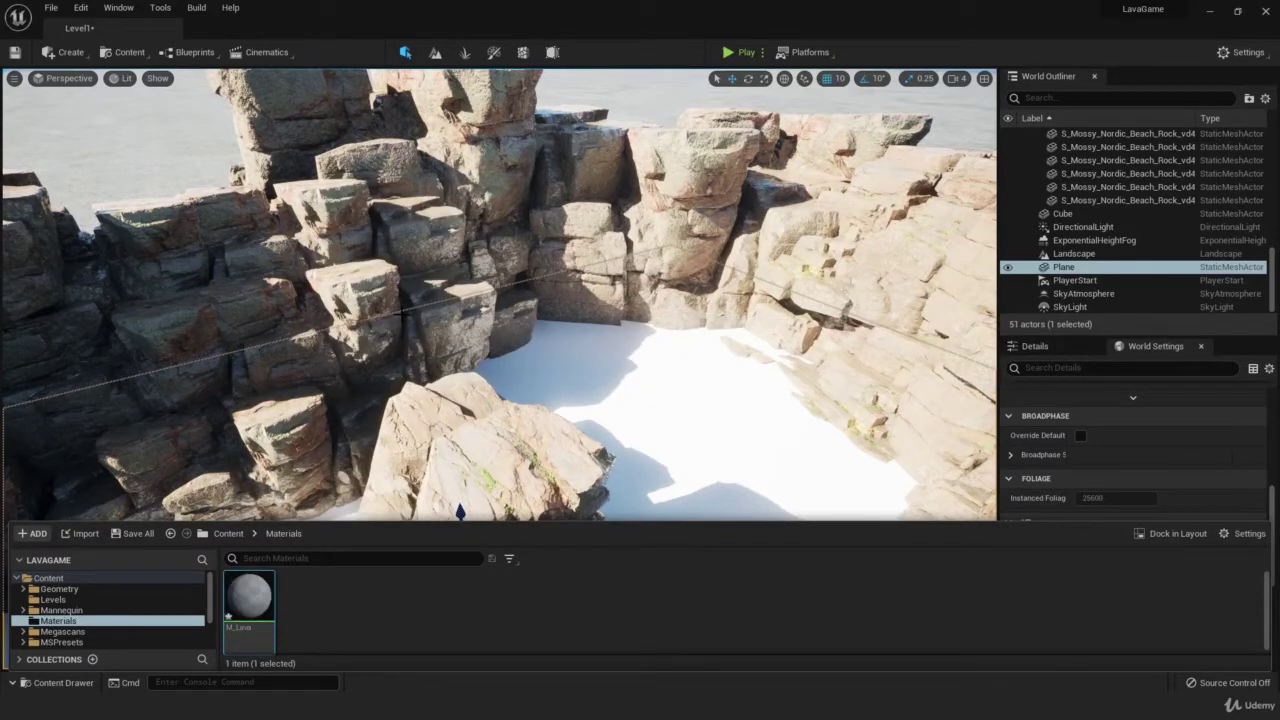
{"action": "double_click", "coordinate": [249, 597]}
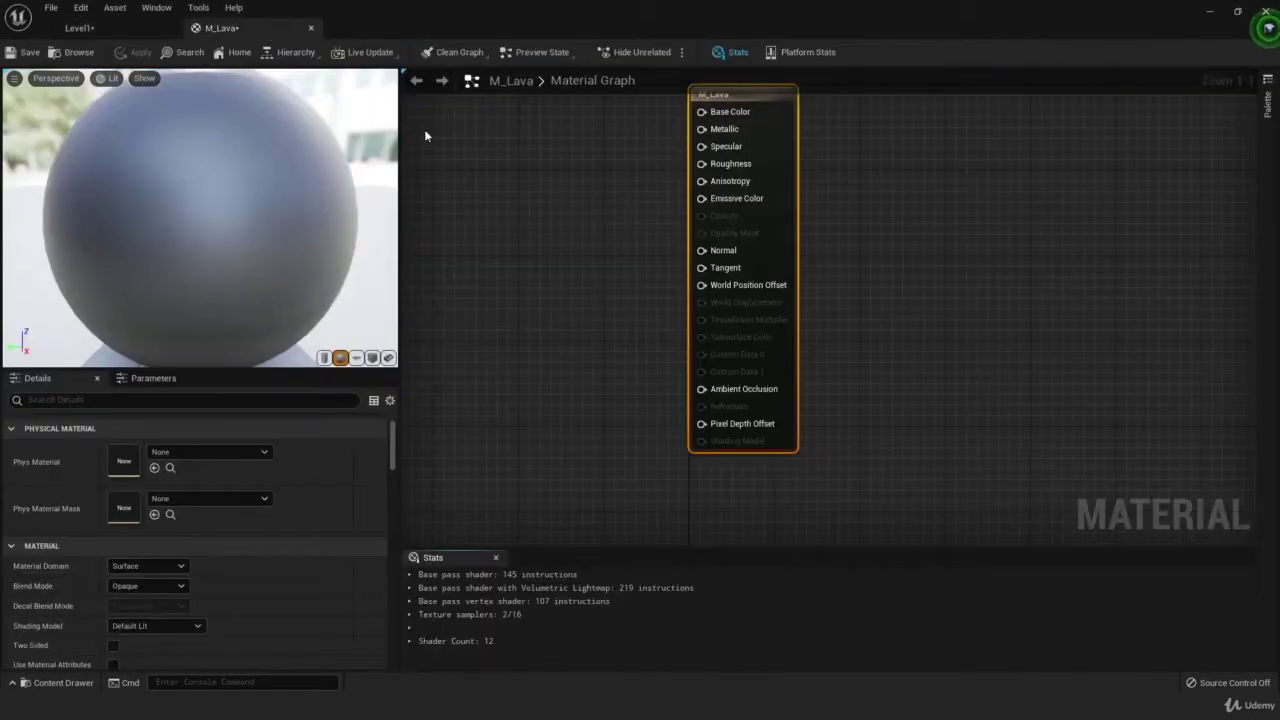
- Search all content for "fire", filter to textures, and add T_Fire_Tiled_D to the M_Lava graph as a texture sample
{"action": "right_click_drag", "start_coordinate": [580, 275], "coordinate": [840, 367]}
{"action": "scroll", "coordinate": [840, 367], "scroll_direction": "down", "scroll_amount": 2}
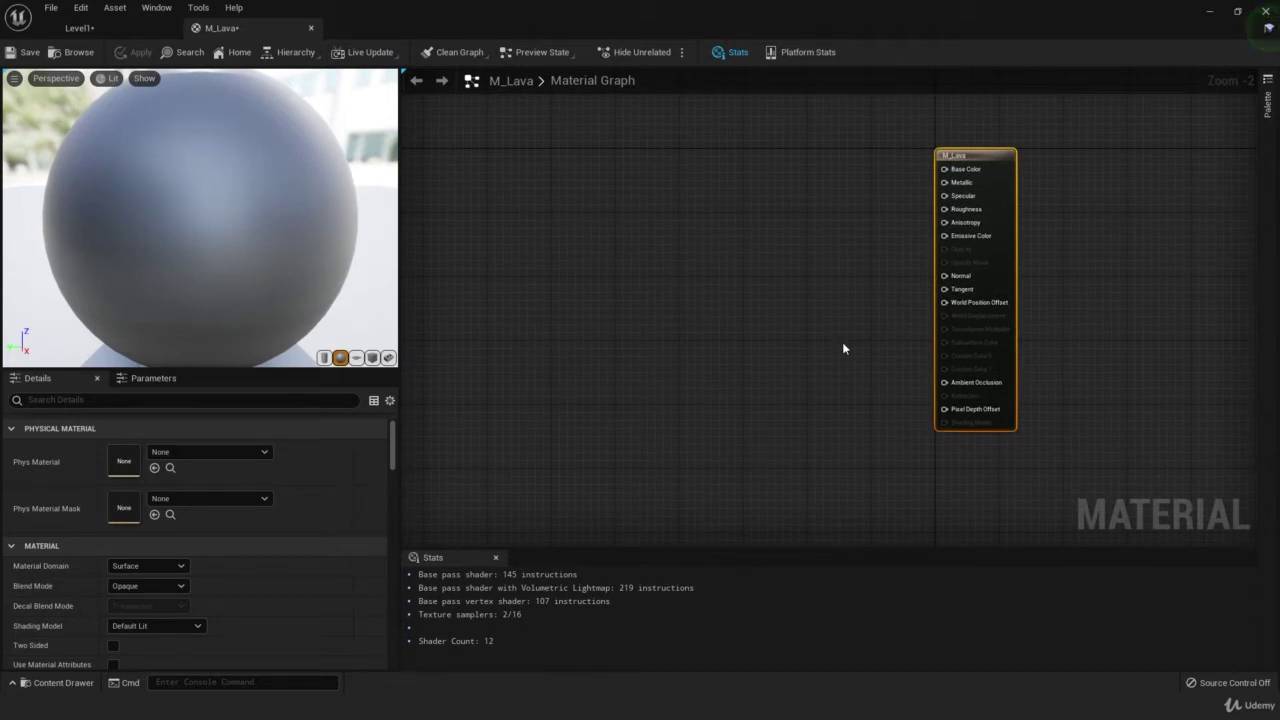
{"action": "key", "text": "ctrl+space"}
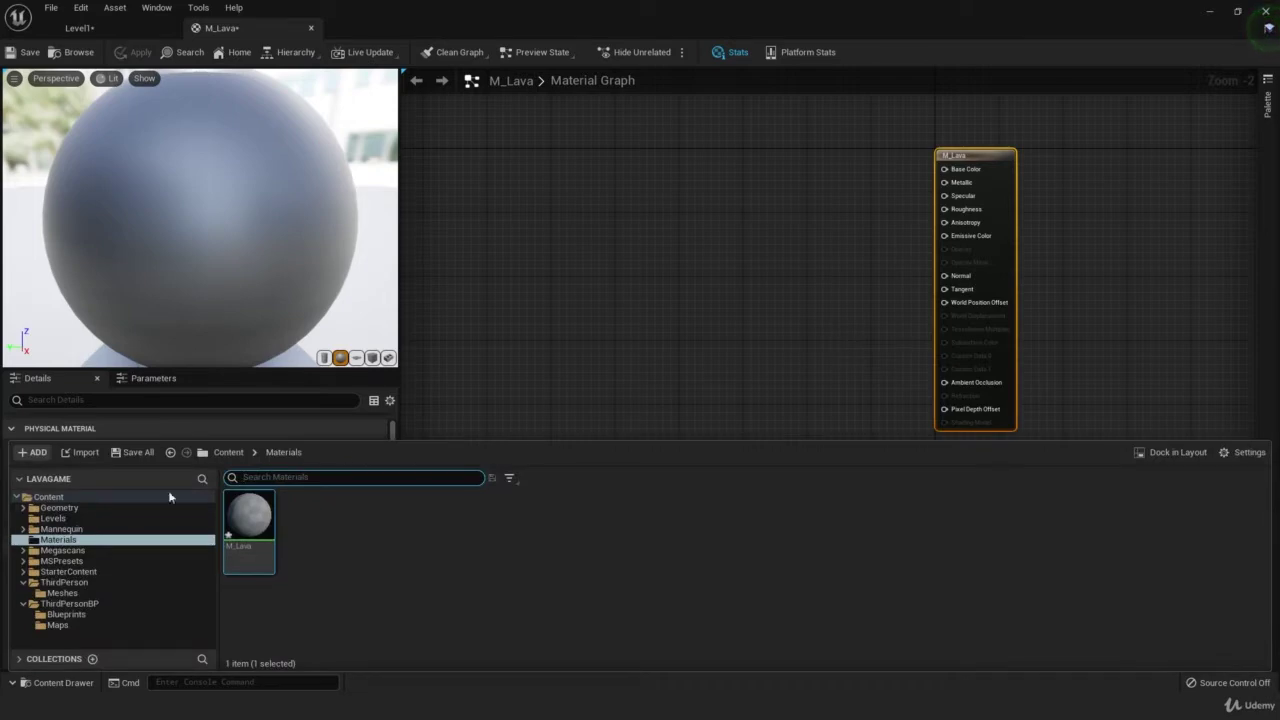
{"action": "left_click", "coordinate": [185, 495]}
{"action": "left_click", "coordinate": [372, 477]}
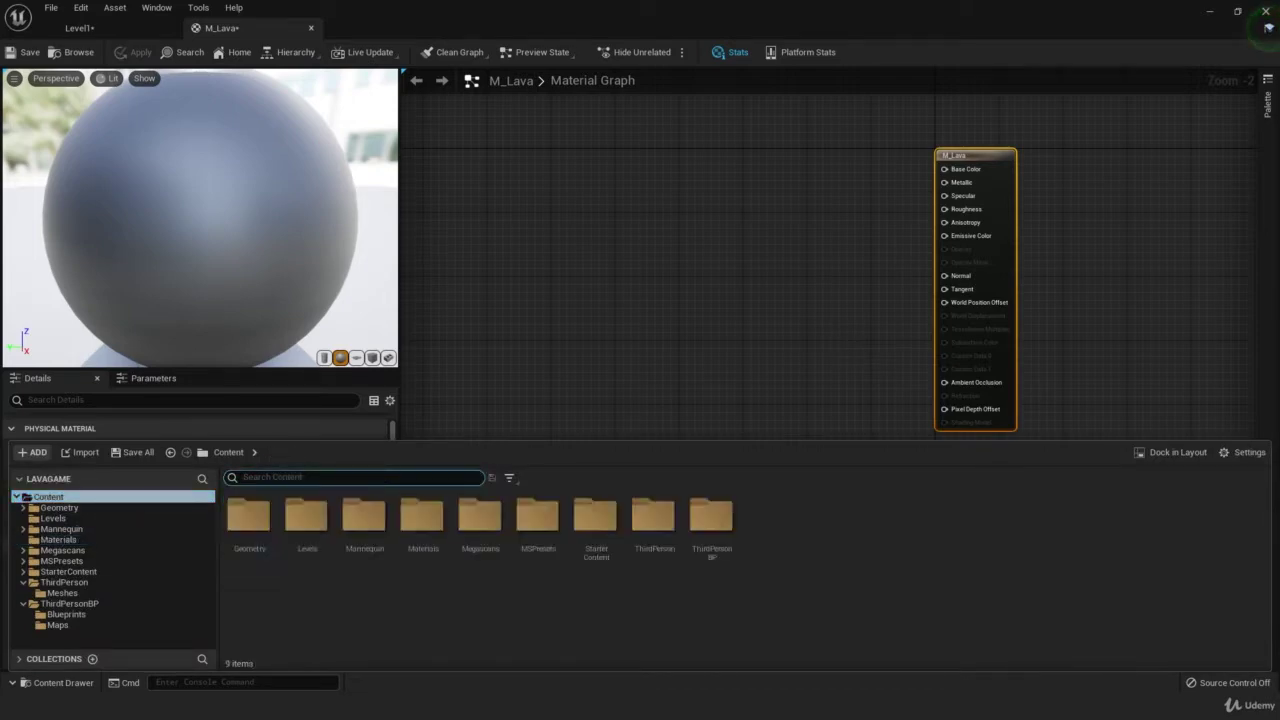
{"action": "type", "text": "fire"}
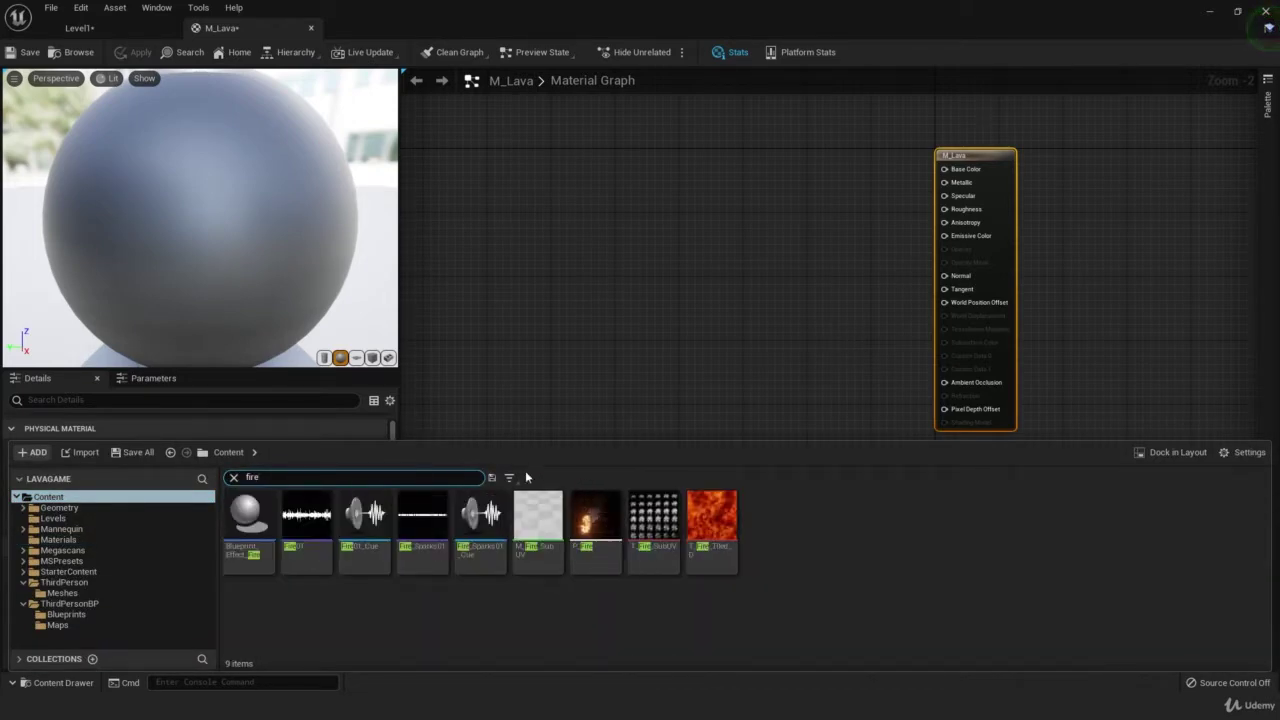
{"action": "left_click", "coordinate": [509, 477]}
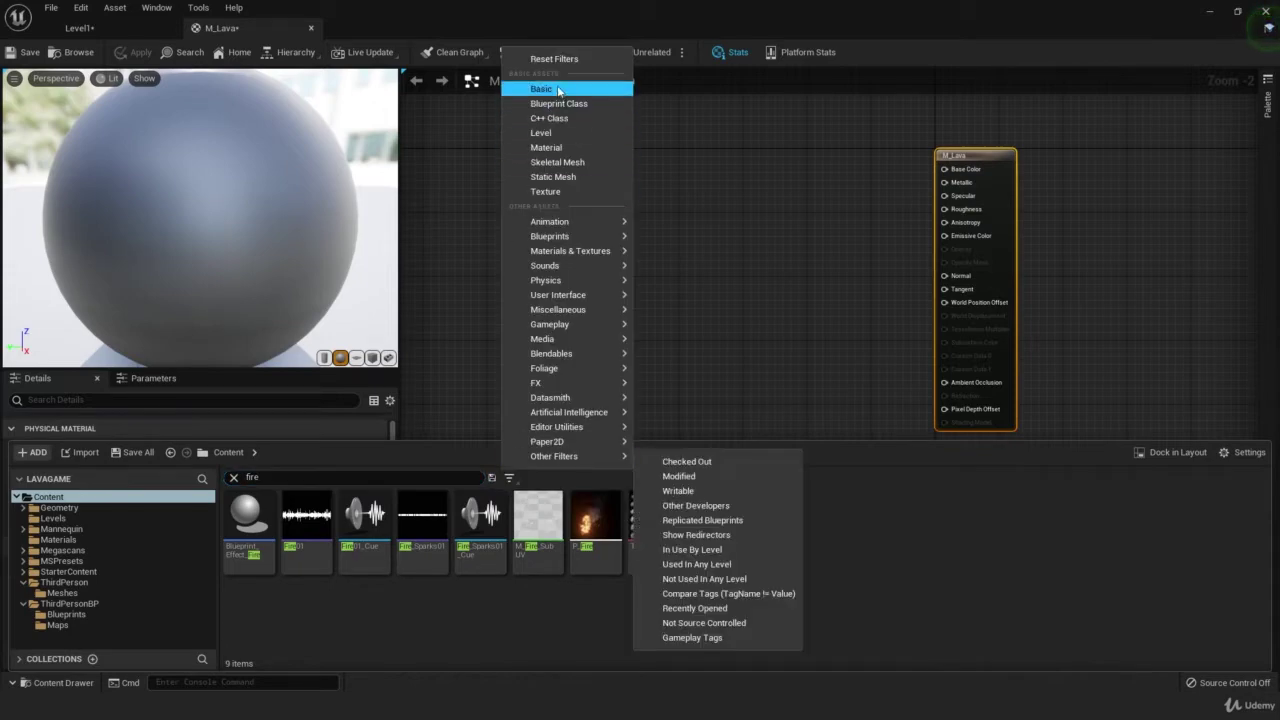
{"action": "left_click", "coordinate": [575, 192]}
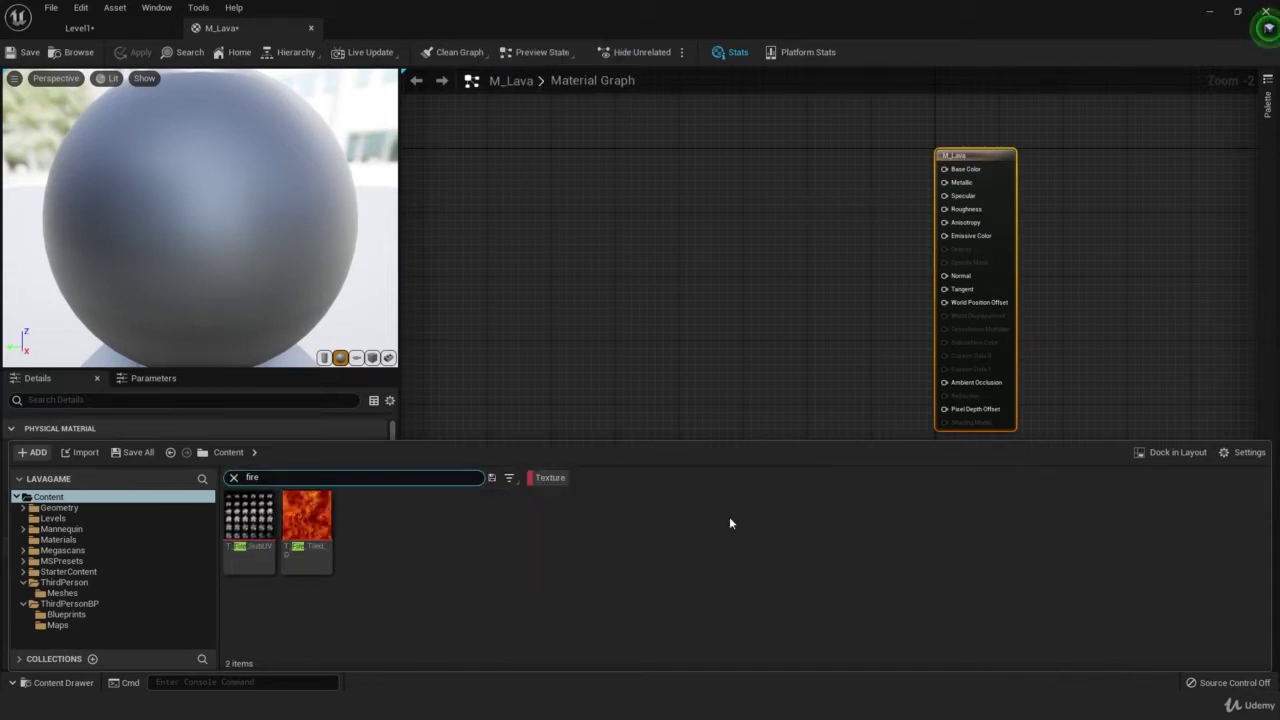
{"action": "left_click", "coordinate": [318, 521]}
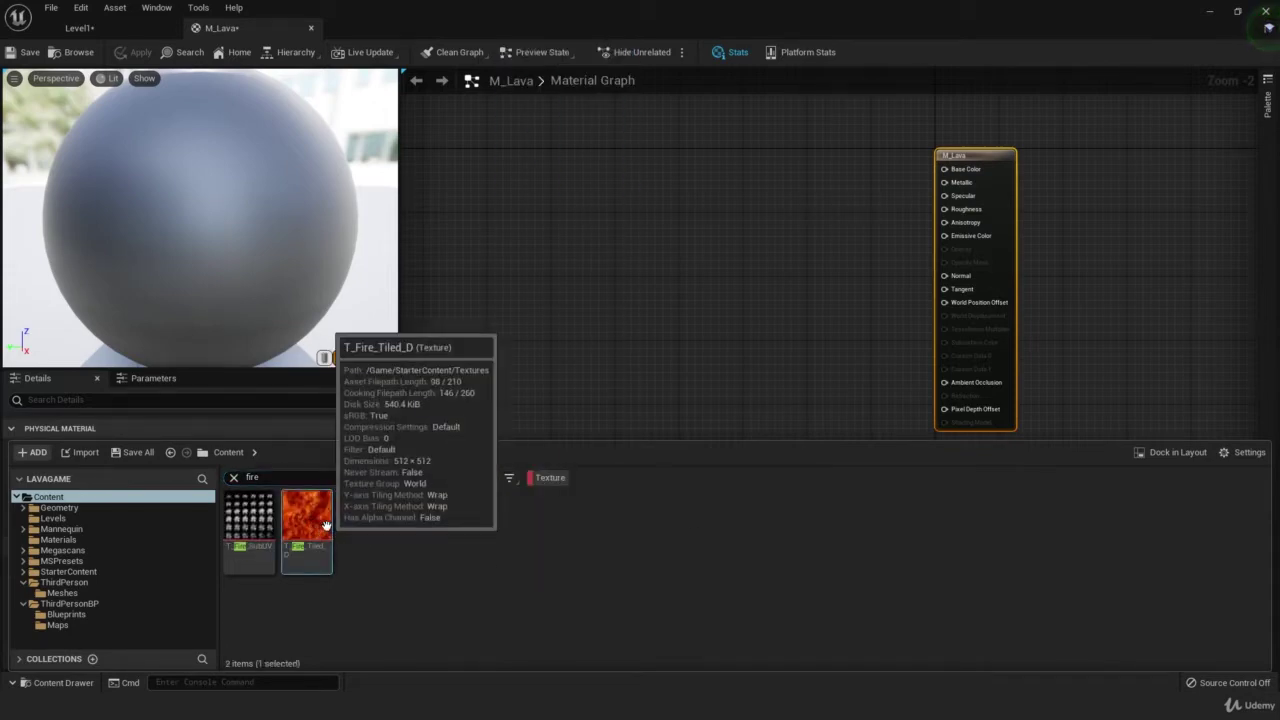
{"action": "left_click_drag", "start_coordinate": [326, 525], "coordinate": [713, 246]}
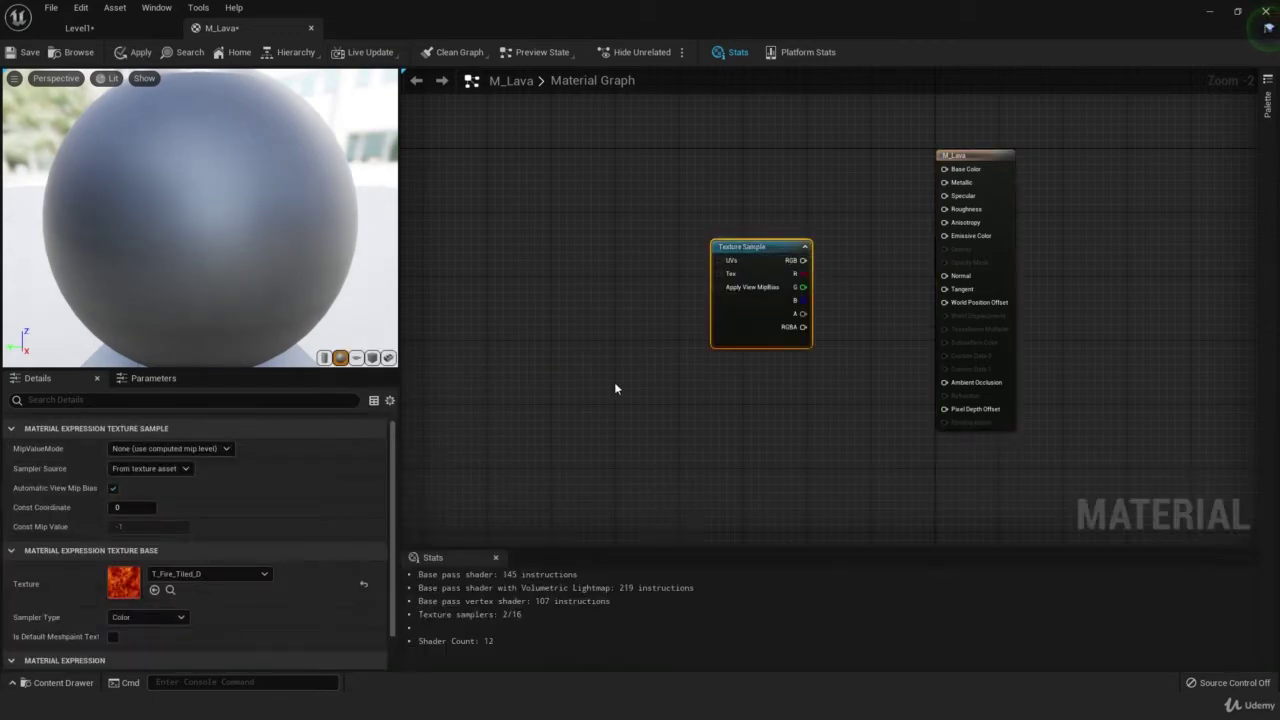
- Search the textures for basalt and add T_Rock_Basalt_N to the graph above the fire texture sample
{"action": "key", "text": "ctrl+space"}
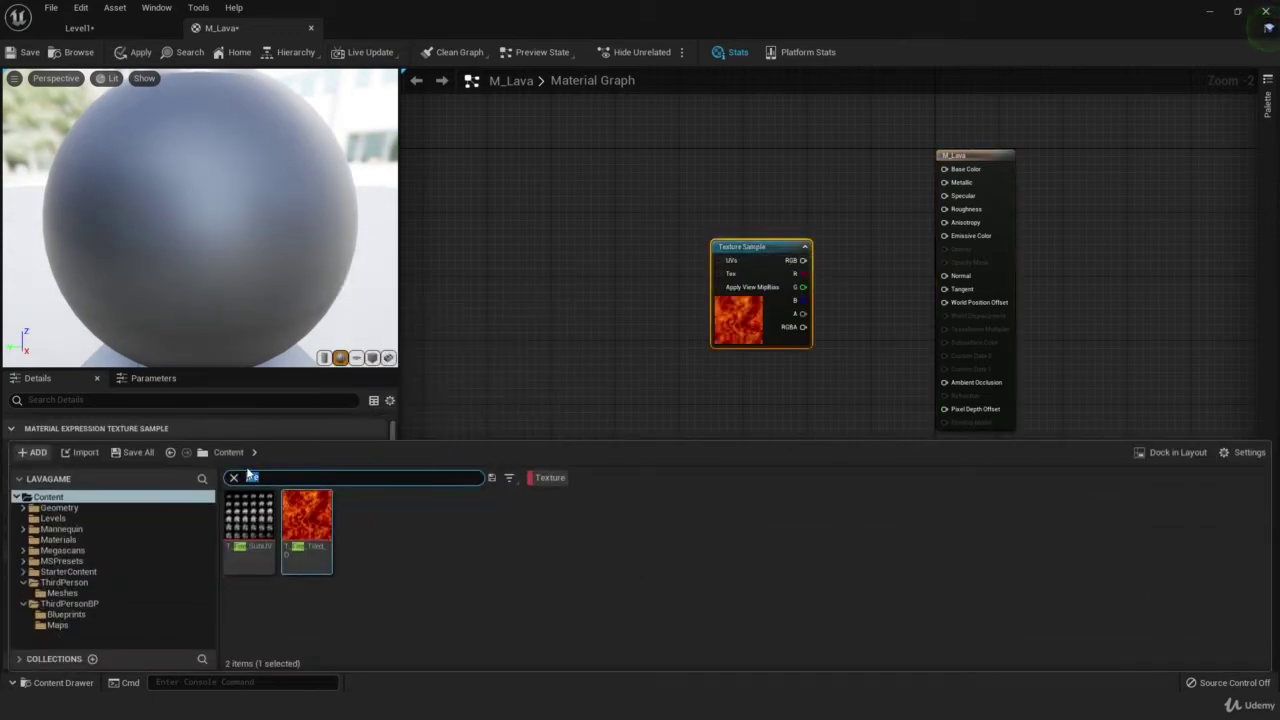
{"action": "type", "text": "lava"}
{"action": "key", "text": "BackSpace"}
{"action": "key", "text": "BackSpace"}
{"action": "type", "text": "basa"}
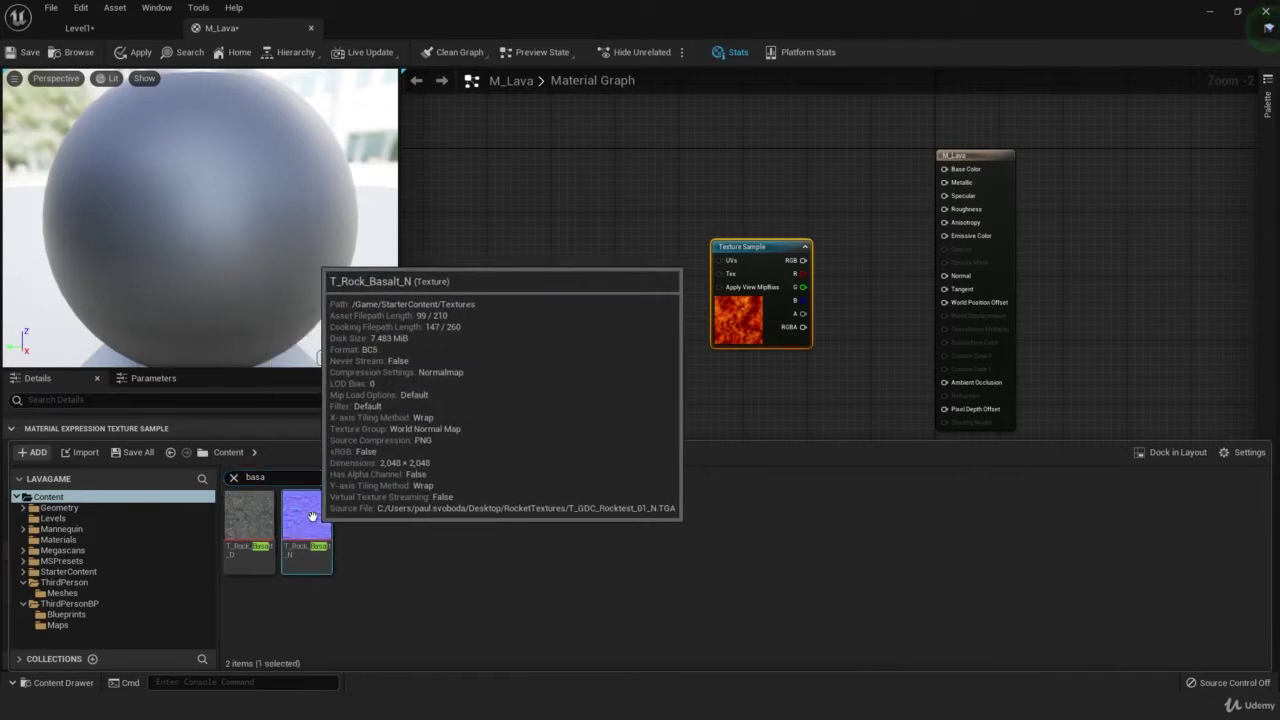
{"action": "left_click_drag", "start_coordinate": [290, 524], "coordinate": [770, 123]}
- Space the fire texture sample below the basalt one, duplicate it, and place the copy underneath
{"action": "left_click_drag", "start_coordinate": [752, 260], "coordinate": [752, 266]}
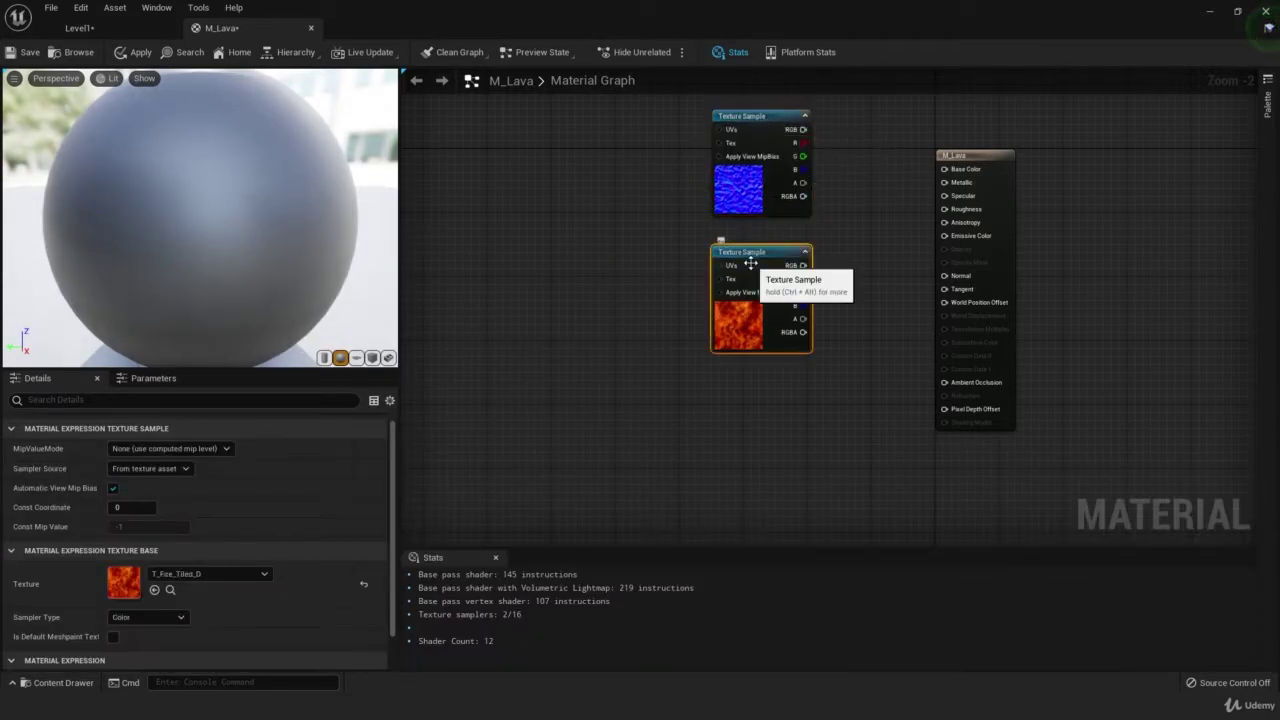
{"action": "key", "text": "ctrl+w"}
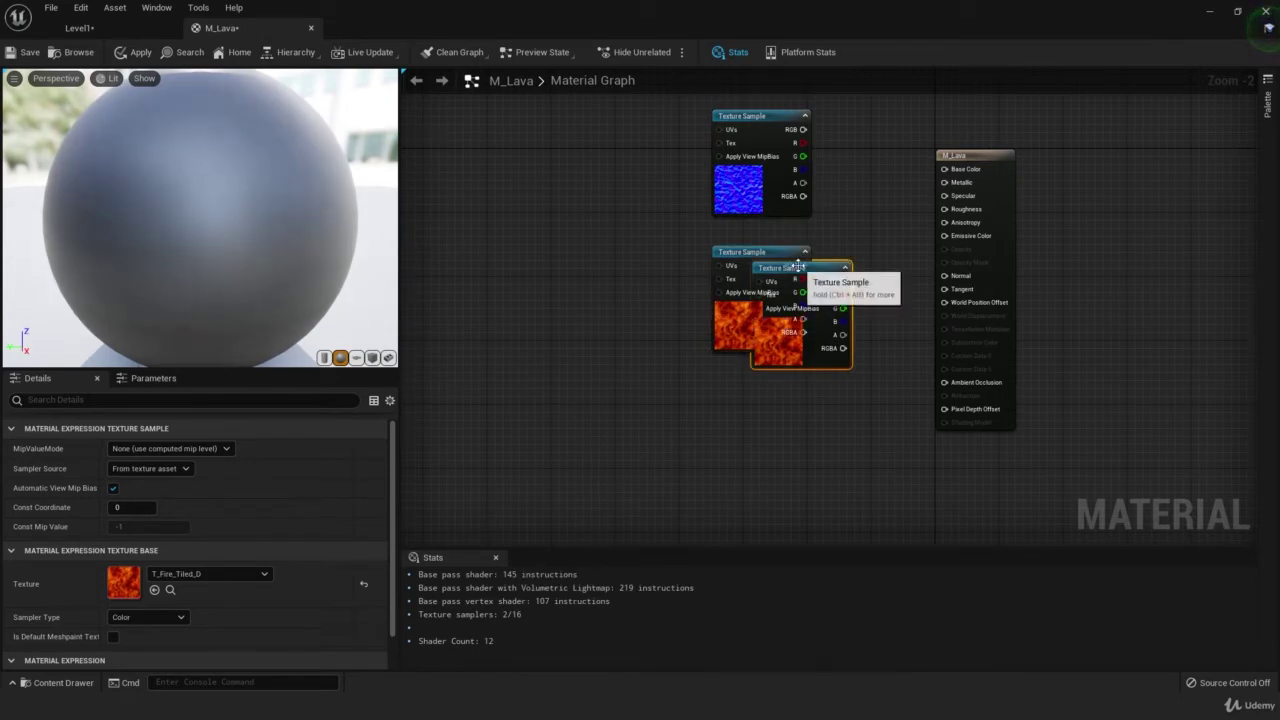
{"action": "left_click_drag", "start_coordinate": [792, 255], "coordinate": [760, 383]}
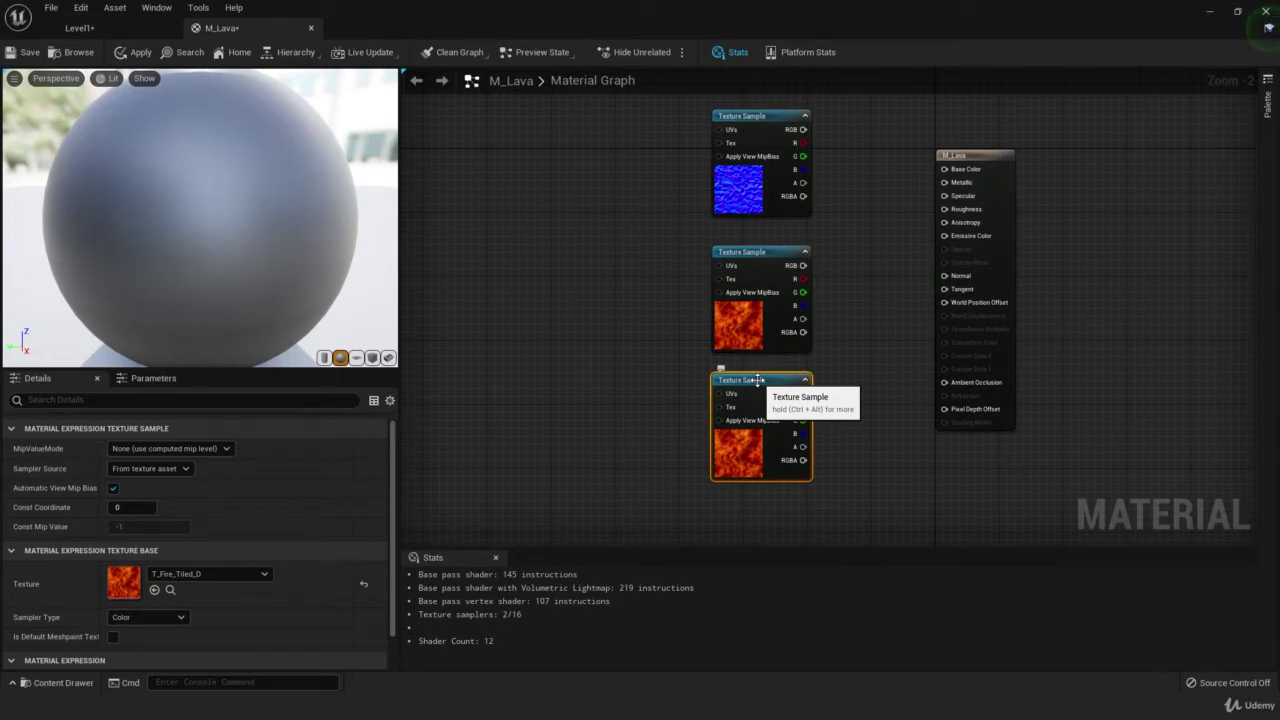
- Shift the M_Lava result node slightly away and connect the basalt texture sample's RGB output to its Normal input
{"action": "left_click_drag", "start_coordinate": [968, 157], "coordinate": [976, 157]}
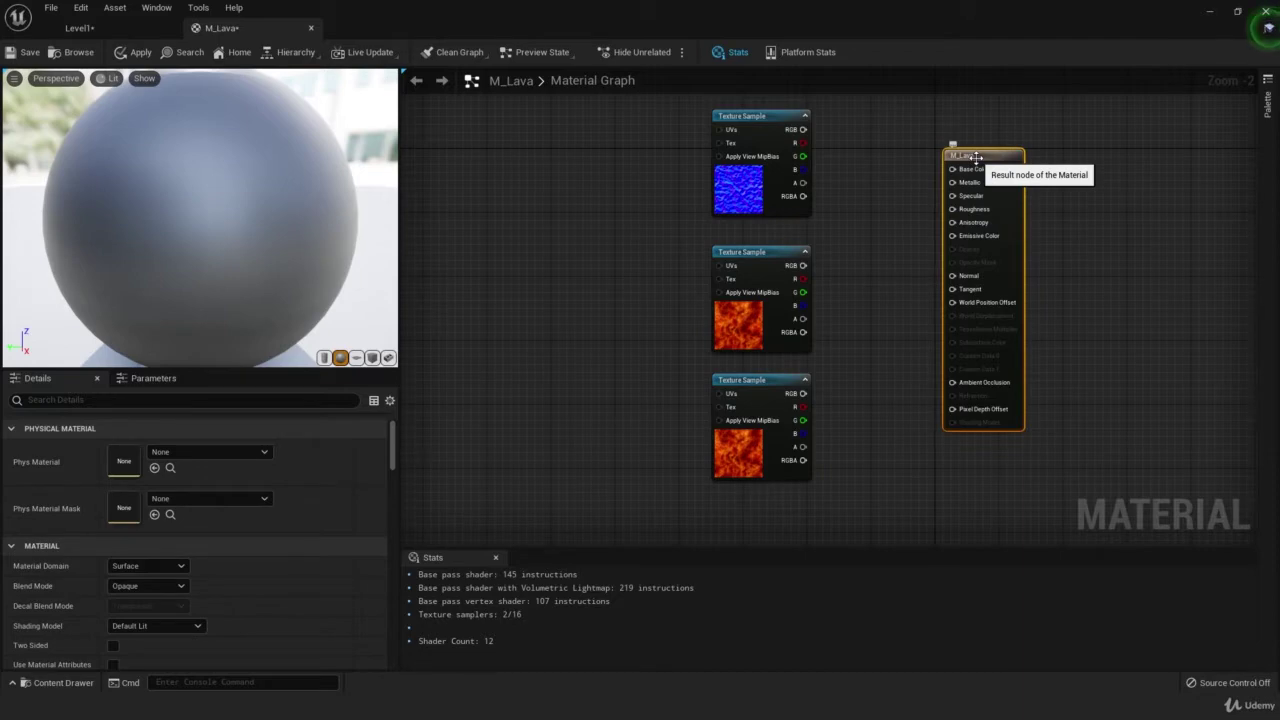
{"action": "left_click_drag", "start_coordinate": [798, 129], "coordinate": [953, 280]}
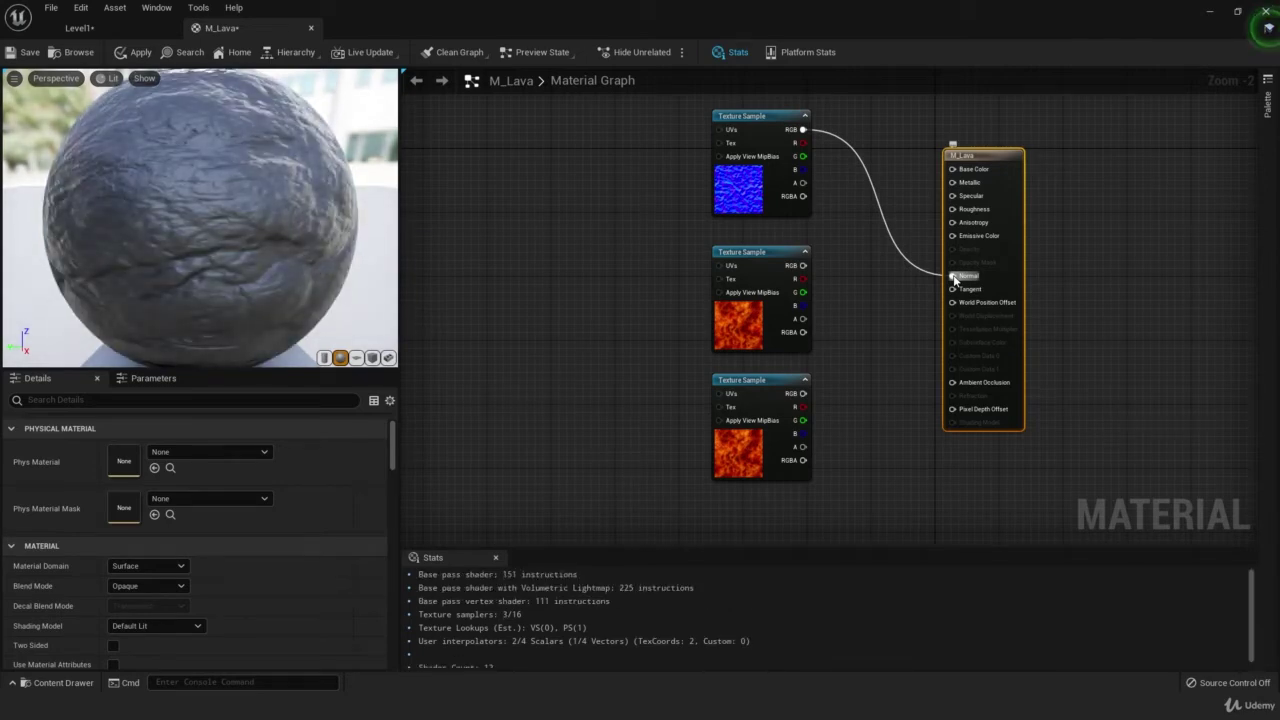
- Add a TexCoord node ahead of the texture samples and duplicate it twice to form a vertical stack of three
{"action": "right_click_drag", "start_coordinate": [574, 222], "coordinate": [764, 266]}
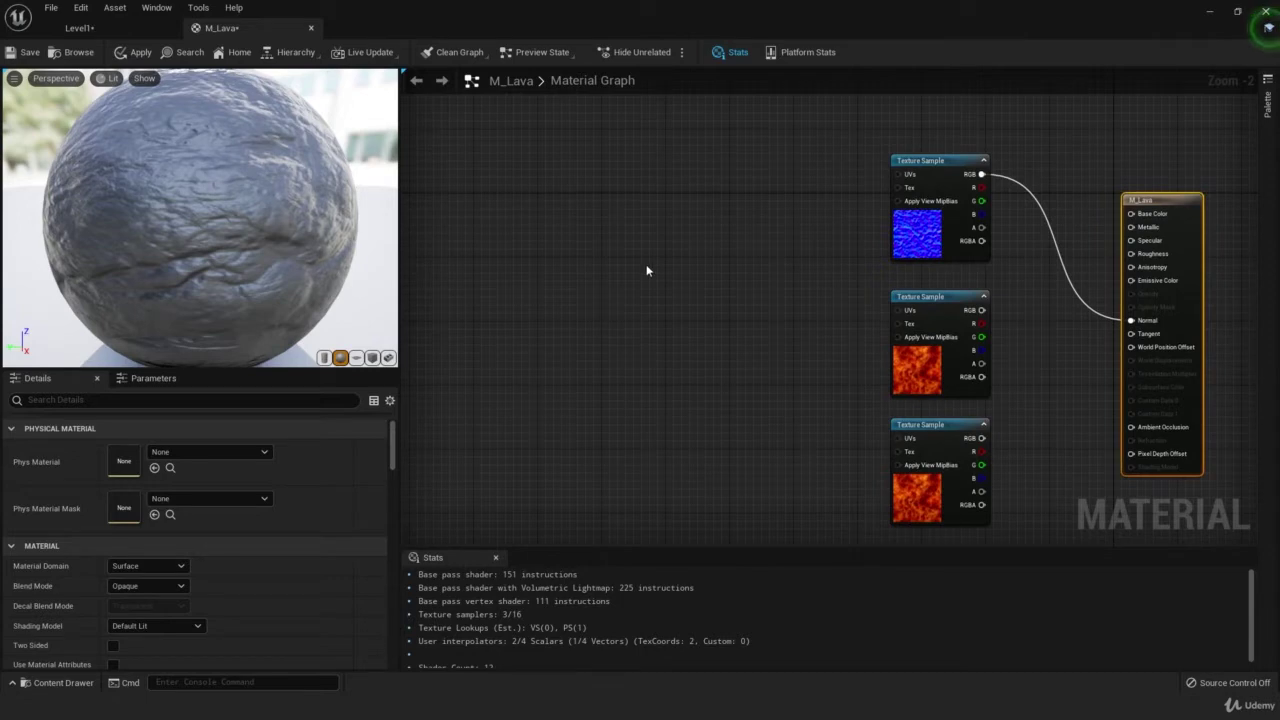
{"action": "right_click", "coordinate": [594, 237]}
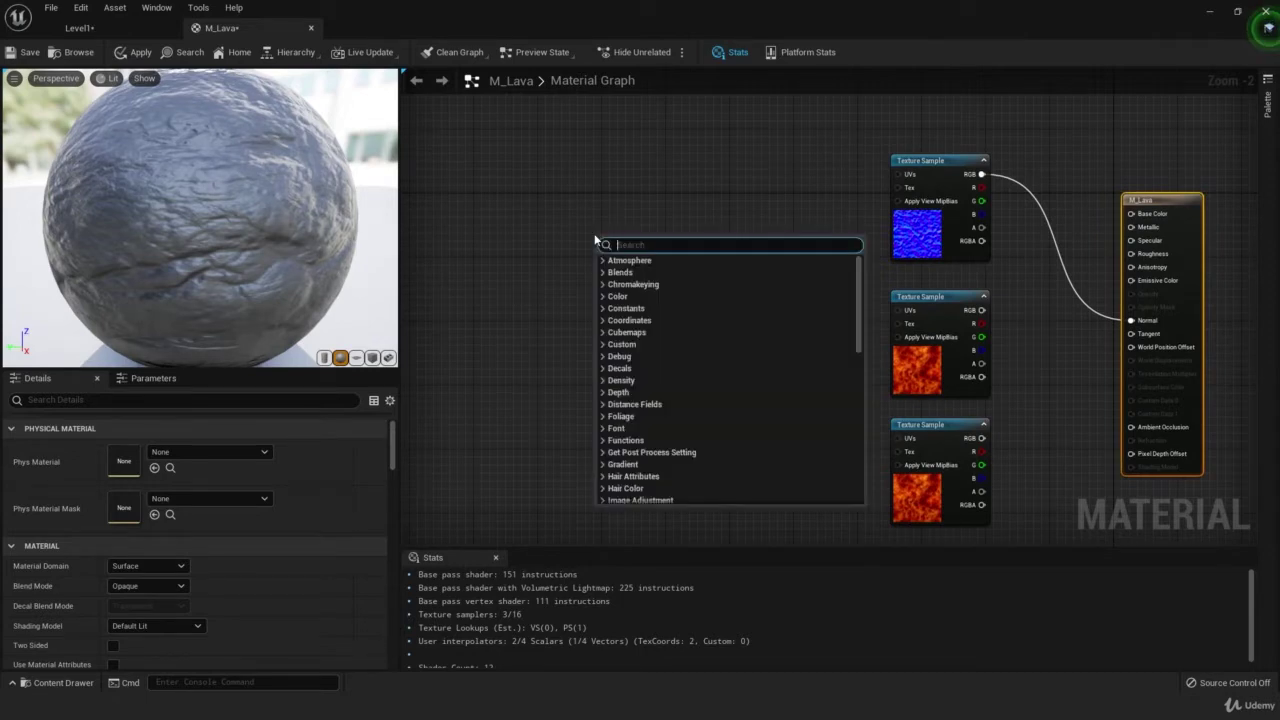
{"action": "type", "text": "text c"}
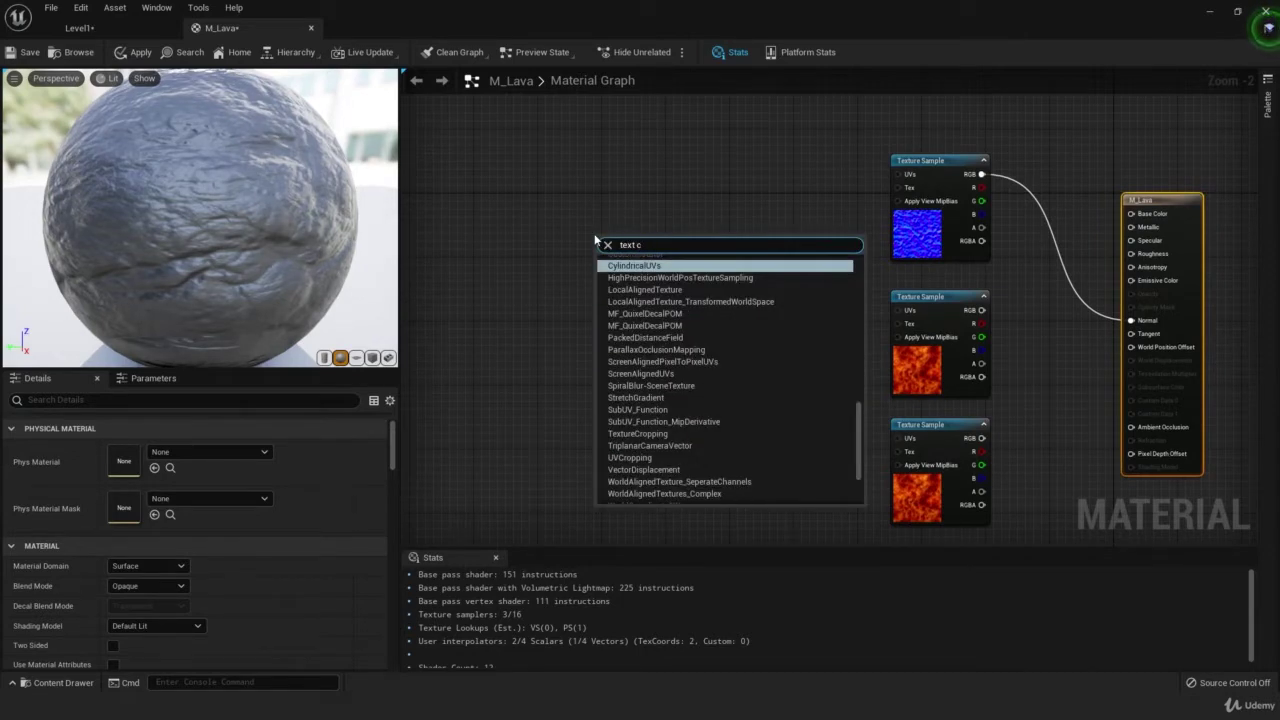
{"action": "type", "text": "oord"}
{"action": "key", "text": "Return"}
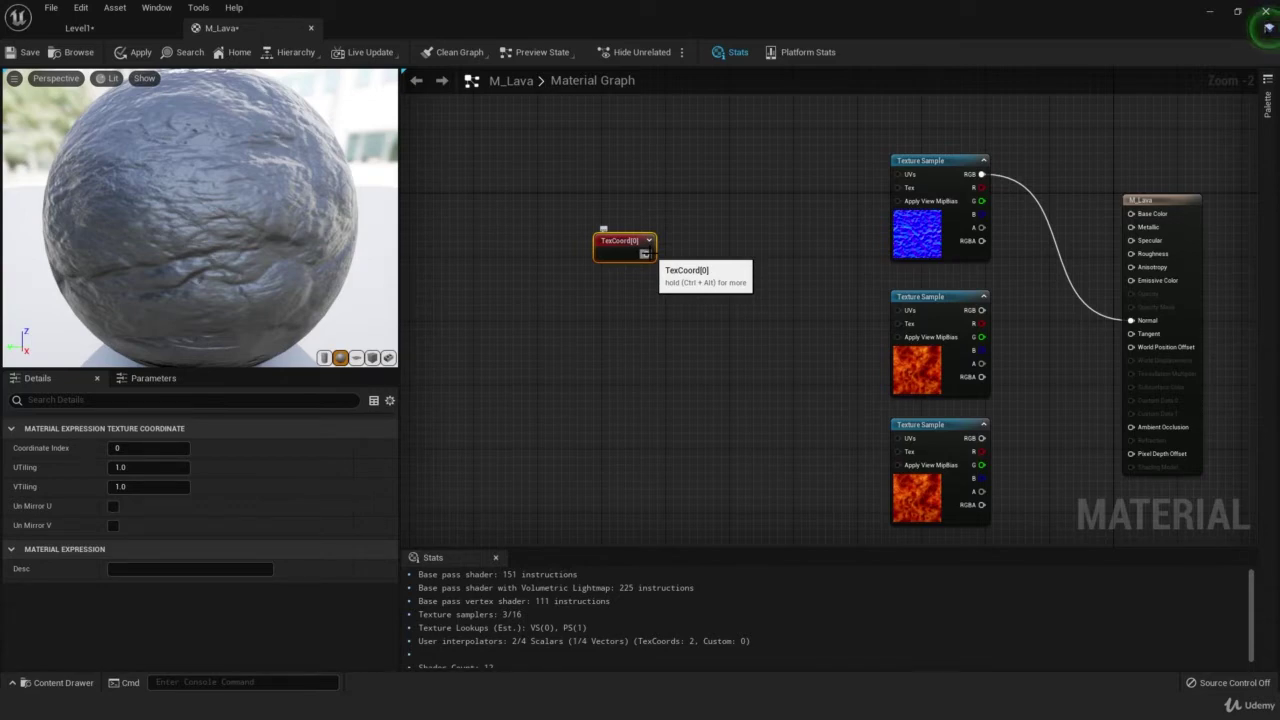
{"action": "key", "text": "ctrl+d"}
{"action": "left_click_drag", "start_coordinate": [663, 294], "coordinate": [600, 450]}
{"action": "key", "text": "ctrl+d"}
- Set the middle TexCoord node's UTiling to 5.0 and align it with the lower TexCoord node
{"action": "left_click", "coordinate": [620, 342]}
{"action": "left_click", "coordinate": [148, 467]}
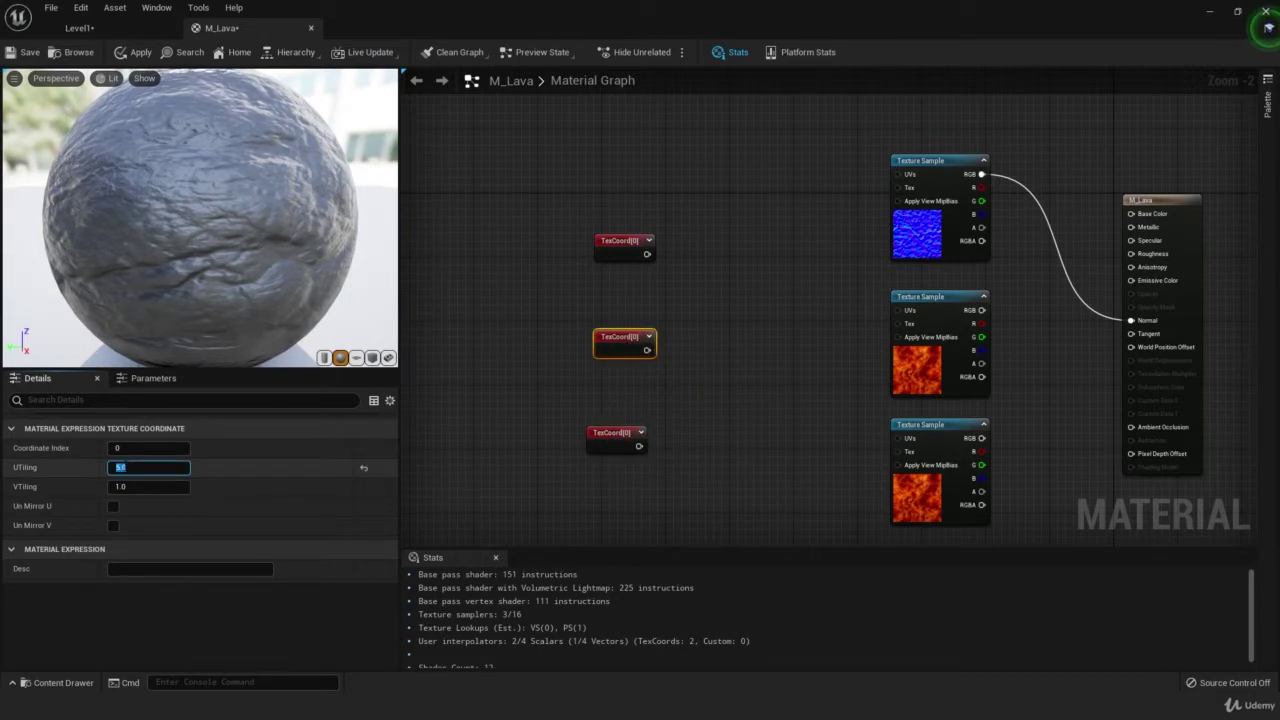
{"action": "key", "text": "Return"}
{"action": "left_click_drag", "start_coordinate": [612, 350], "coordinate": [605, 340]}
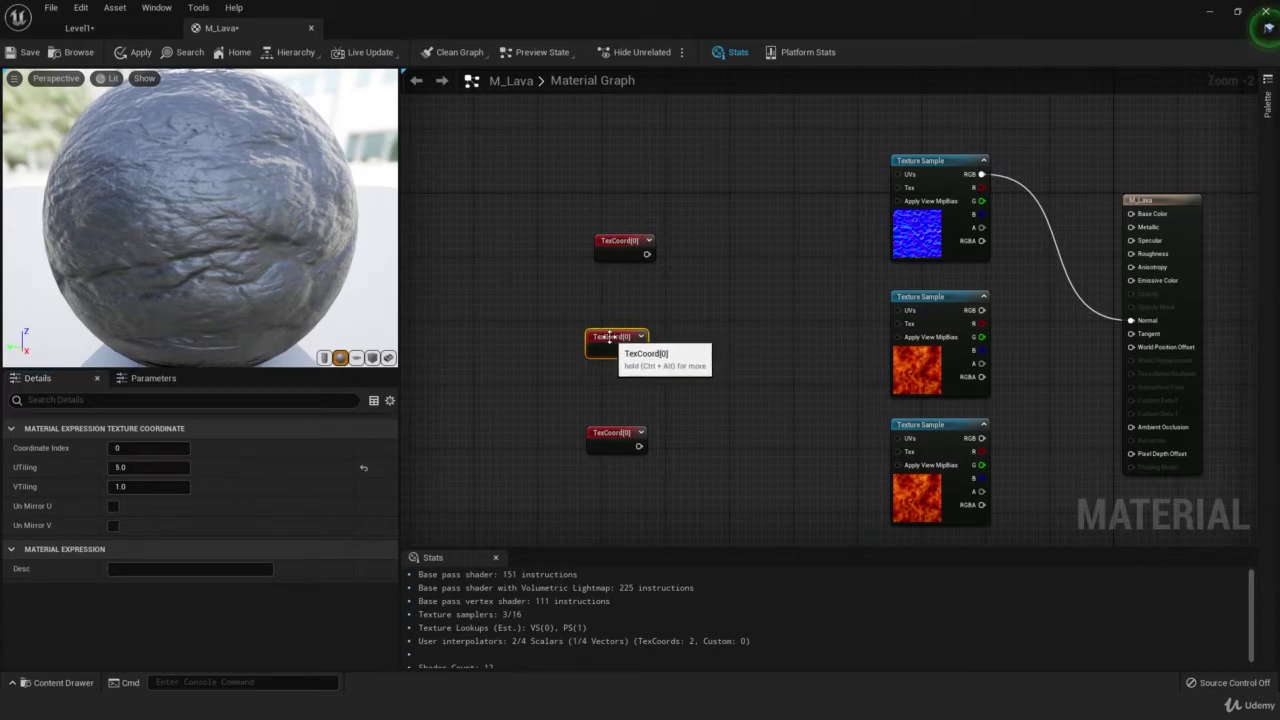
- Add a Multiply node beside the TexCoord nodes and duplicate it twice so each one has its own
{"action": "right_click_drag", "start_coordinate": [736, 452], "coordinate": [738, 413]}
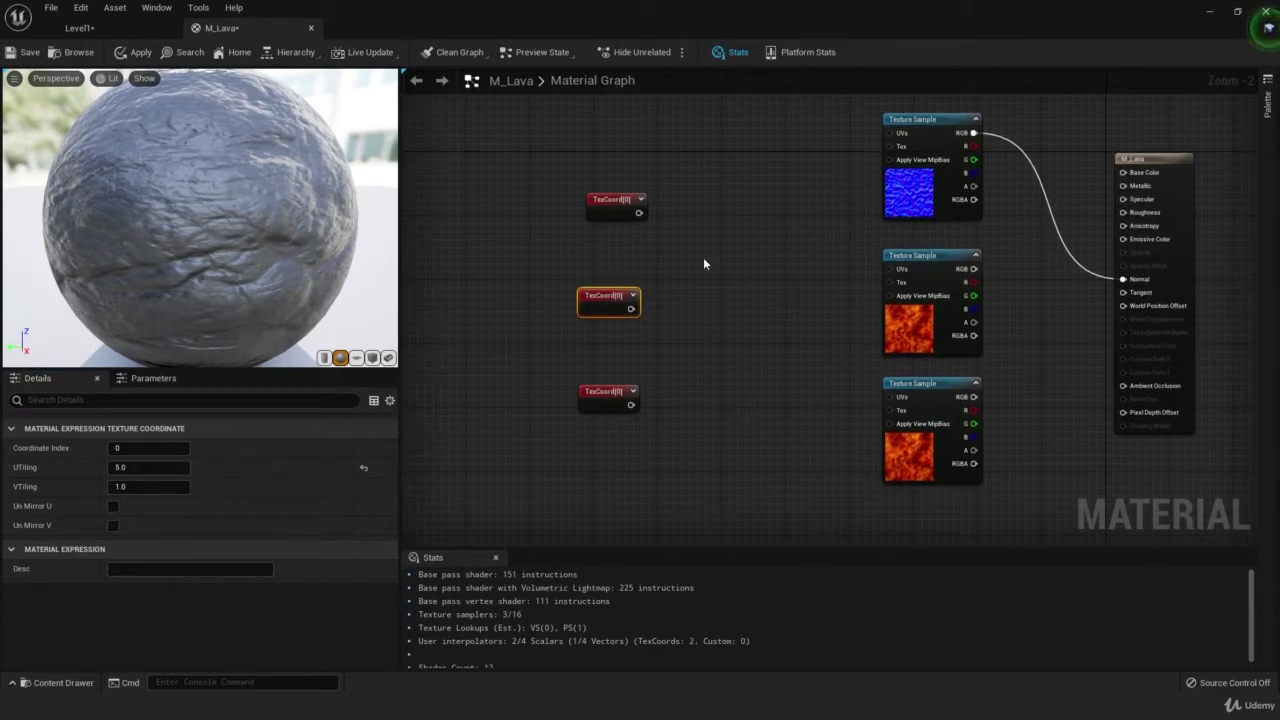
{"action": "right_click", "coordinate": [719, 234]}
{"action": "type", "text": "mult"}
{"action": "key", "text": "Return"}
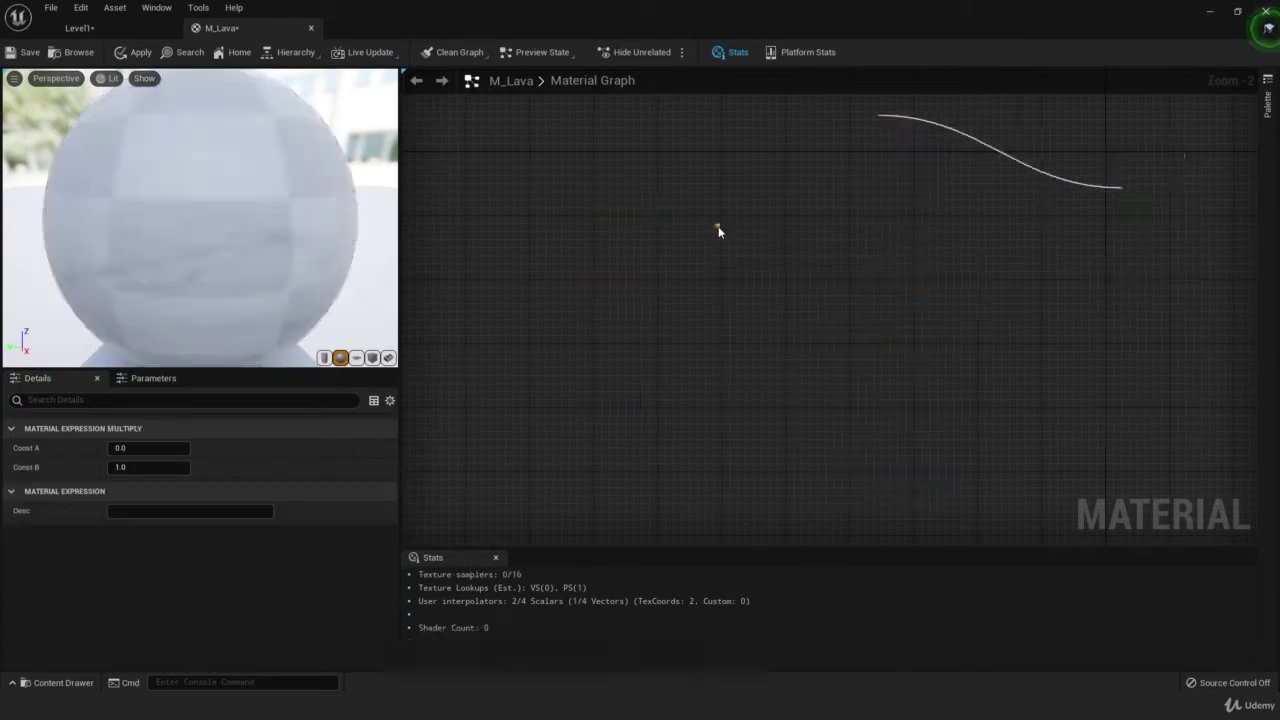
{"action": "key", "text": "ctrl+w"}
{"action": "left_click_drag", "start_coordinate": [786, 253], "coordinate": [750, 418]}
{"action": "key", "text": "ctrl+w"}
- Add a constant node near the middle Multiply node and convert it to a parameter named Scale
{"action": "right_click", "coordinate": [648, 308]}
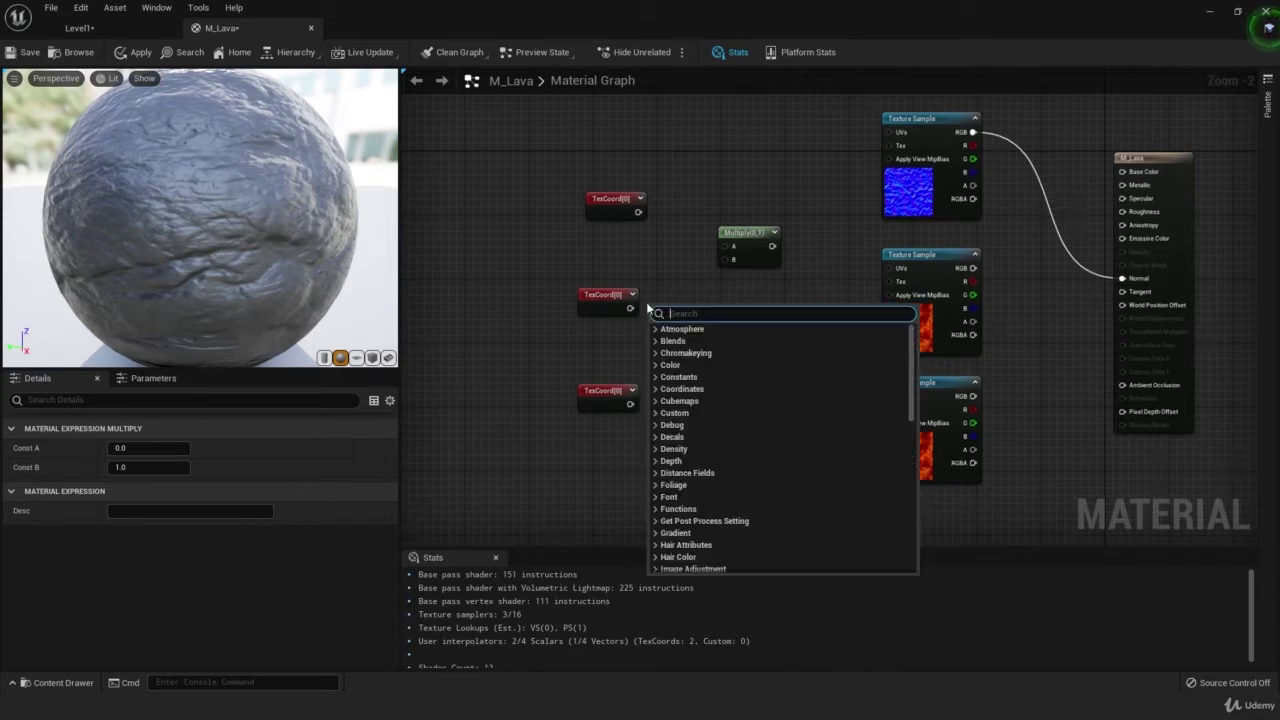
{"action": "left_click", "coordinate": [657, 332]}
{"action": "left_click", "coordinate": [657, 332]}
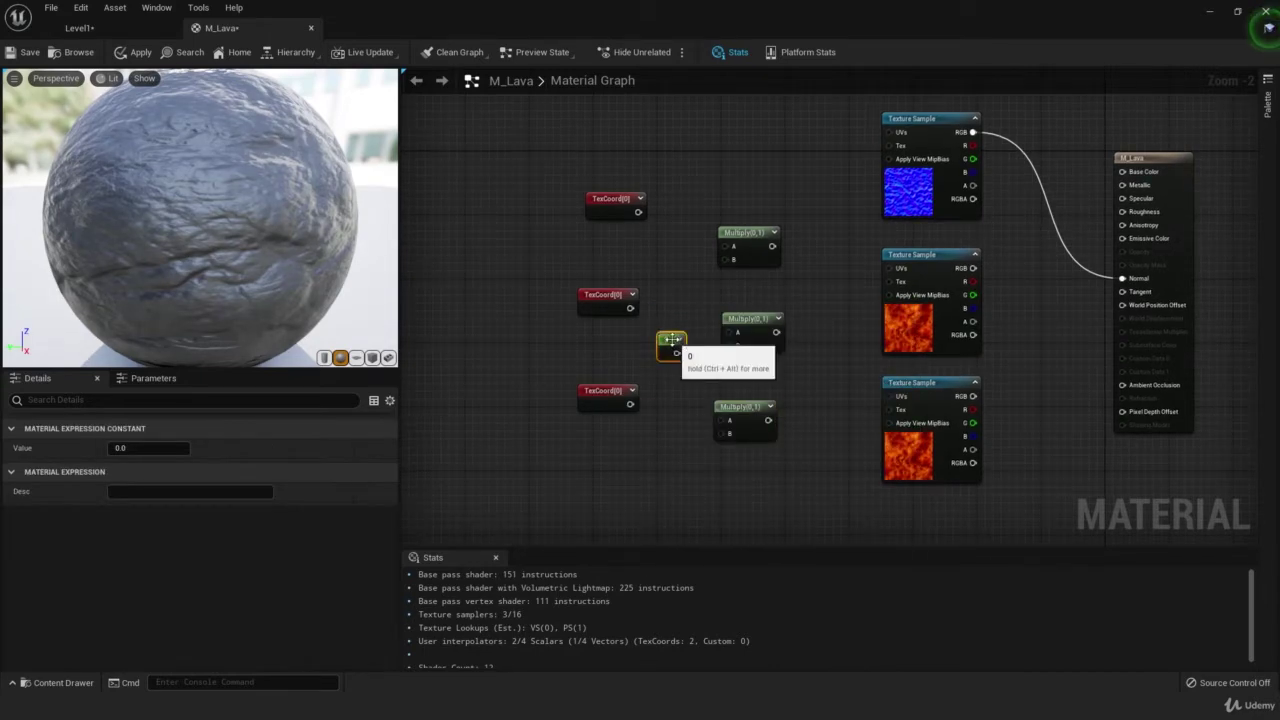
{"action": "right_click", "coordinate": [672, 350]}
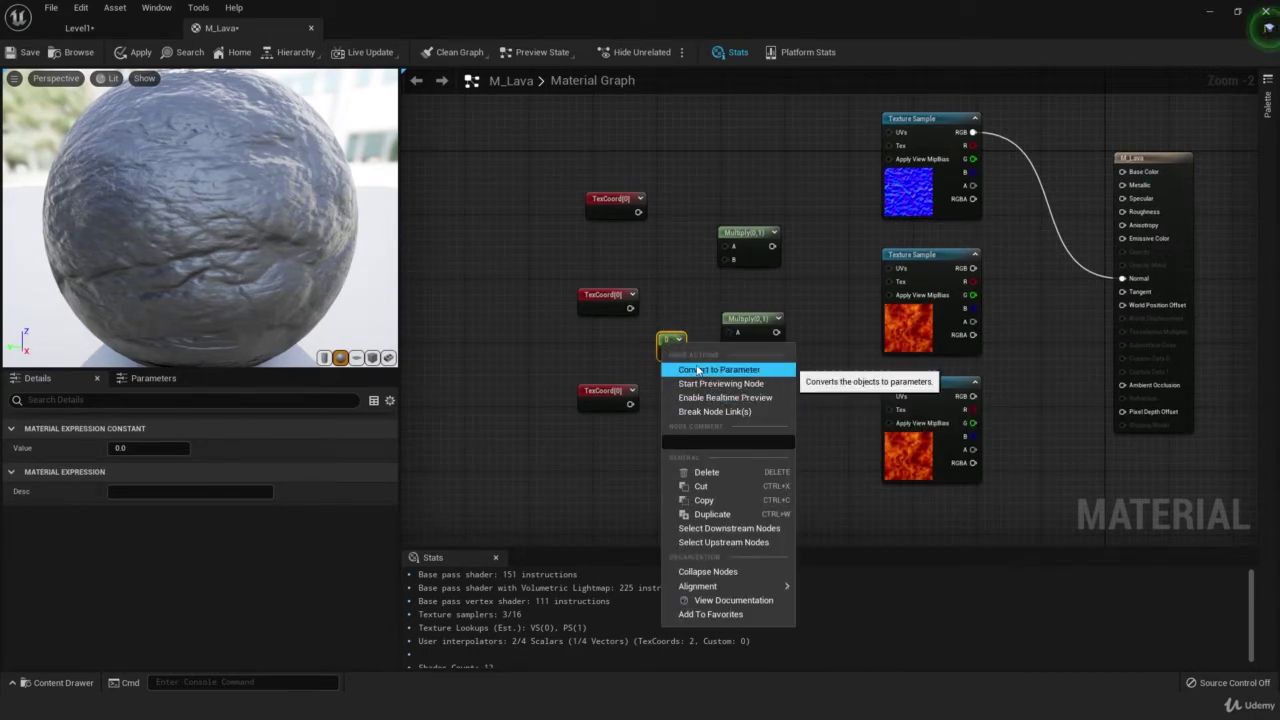
{"action": "left_click", "coordinate": [690, 368]}
{"action": "type", "text": "Scale"}
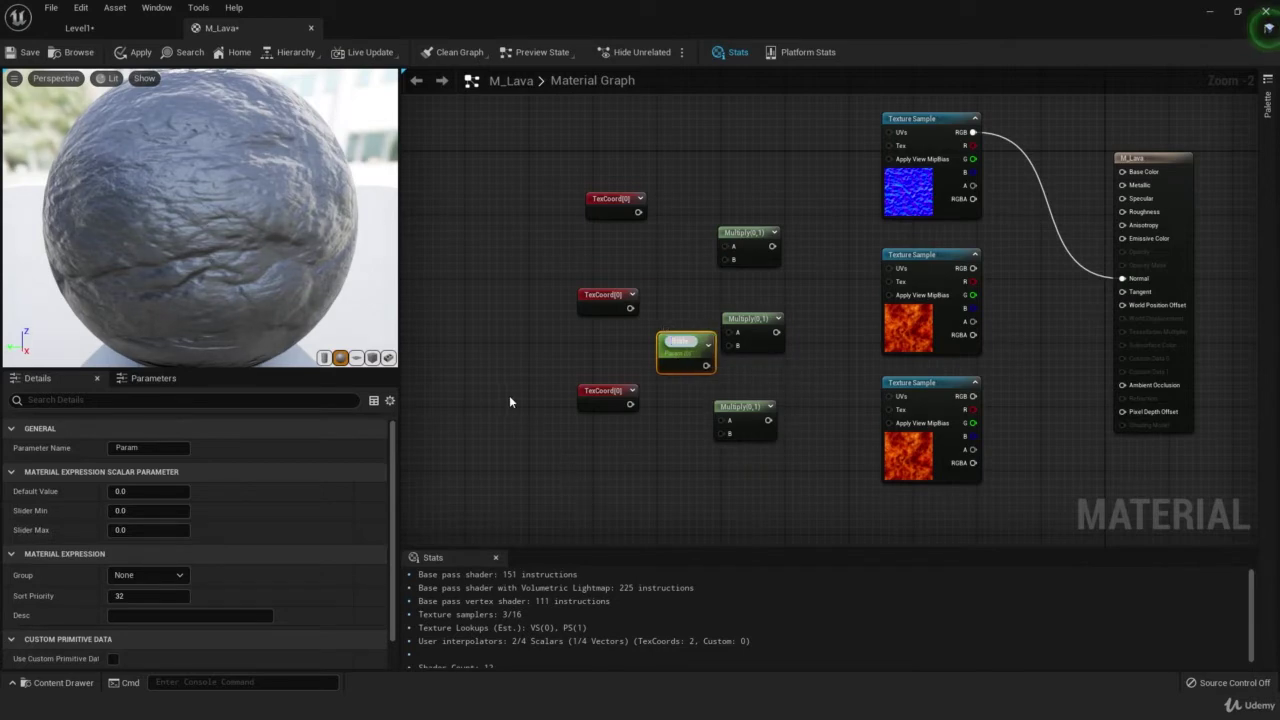
{"action": "key", "text": "Return"}
- Connect Scale to the B input of all three Multiply nodes and each TexCoord to its Multiply's A input
{"action": "left_click_drag", "start_coordinate": [699, 361], "coordinate": [726, 259]}
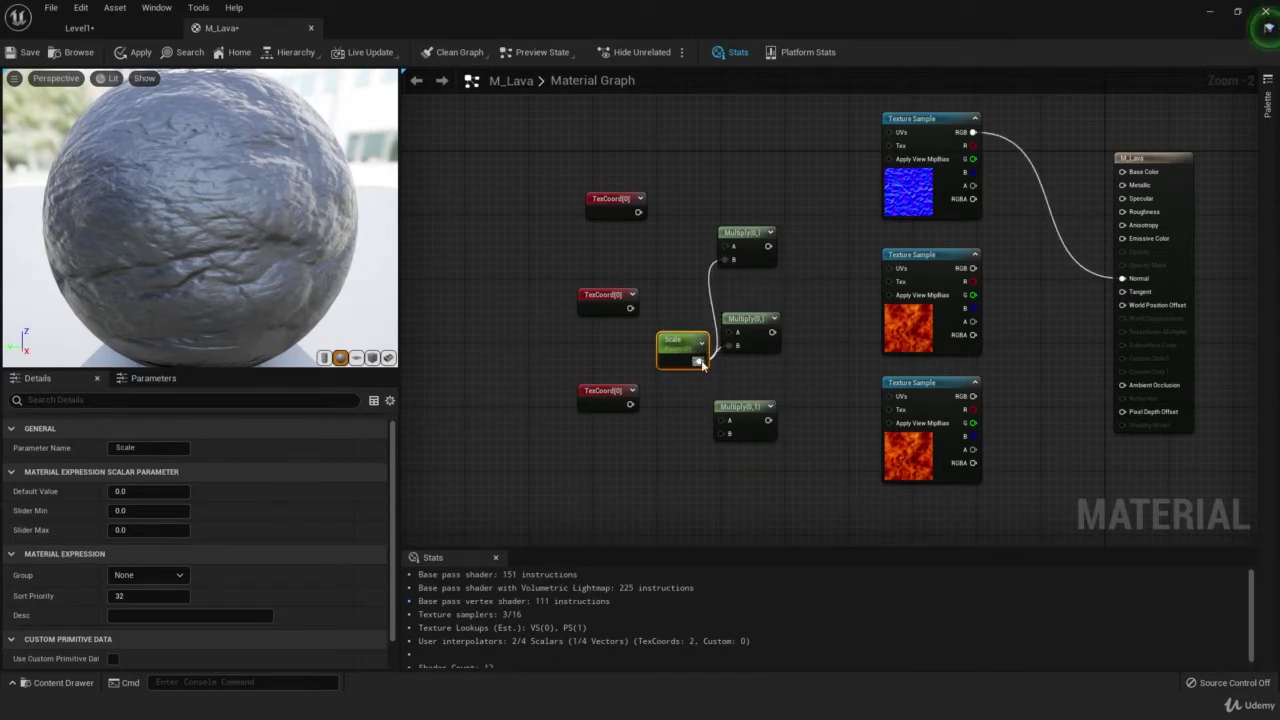
{"action": "left_click_drag", "start_coordinate": [700, 362], "coordinate": [720, 439]}
{"action": "left_click", "coordinate": [690, 322]}
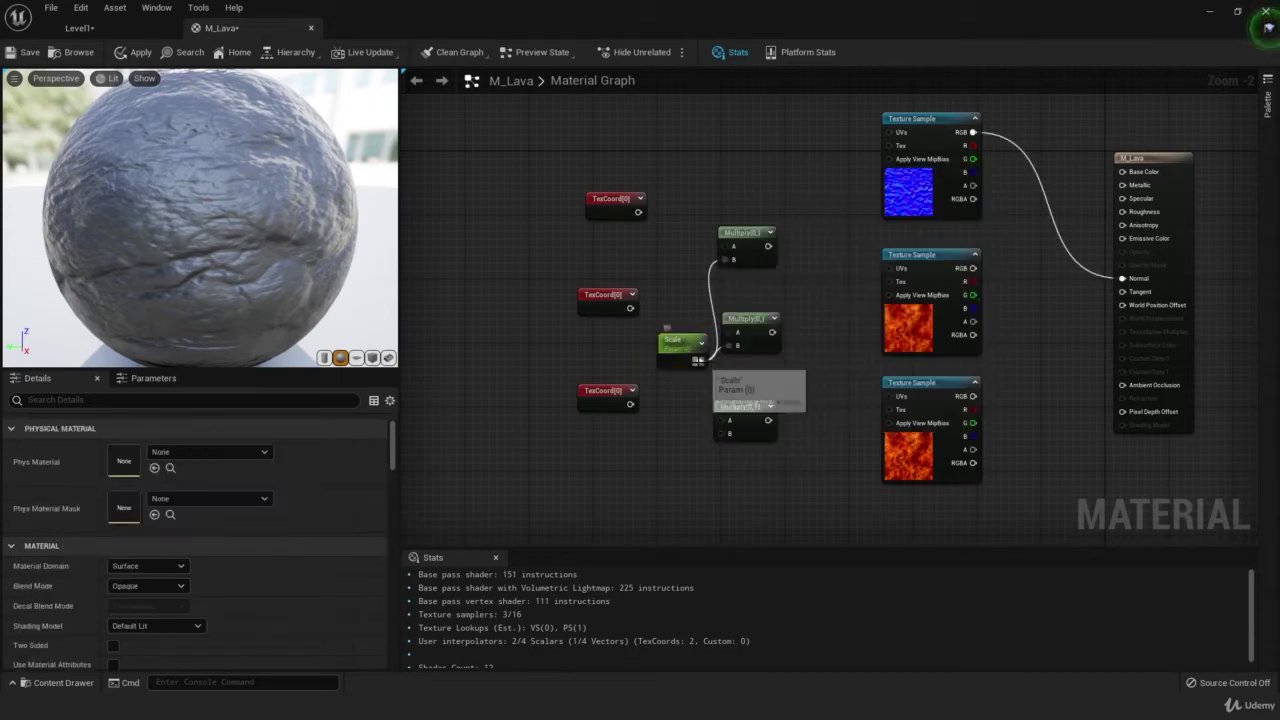
{"action": "left_click_drag", "start_coordinate": [699, 361], "coordinate": [758, 400]}
{"action": "left_click_drag", "start_coordinate": [630, 405], "coordinate": [748, 420]}
{"action": "left_click_drag", "start_coordinate": [630, 308], "coordinate": [737, 338]}
{"action": "left_click_drag", "start_coordinate": [637, 212], "coordinate": [751, 216]}
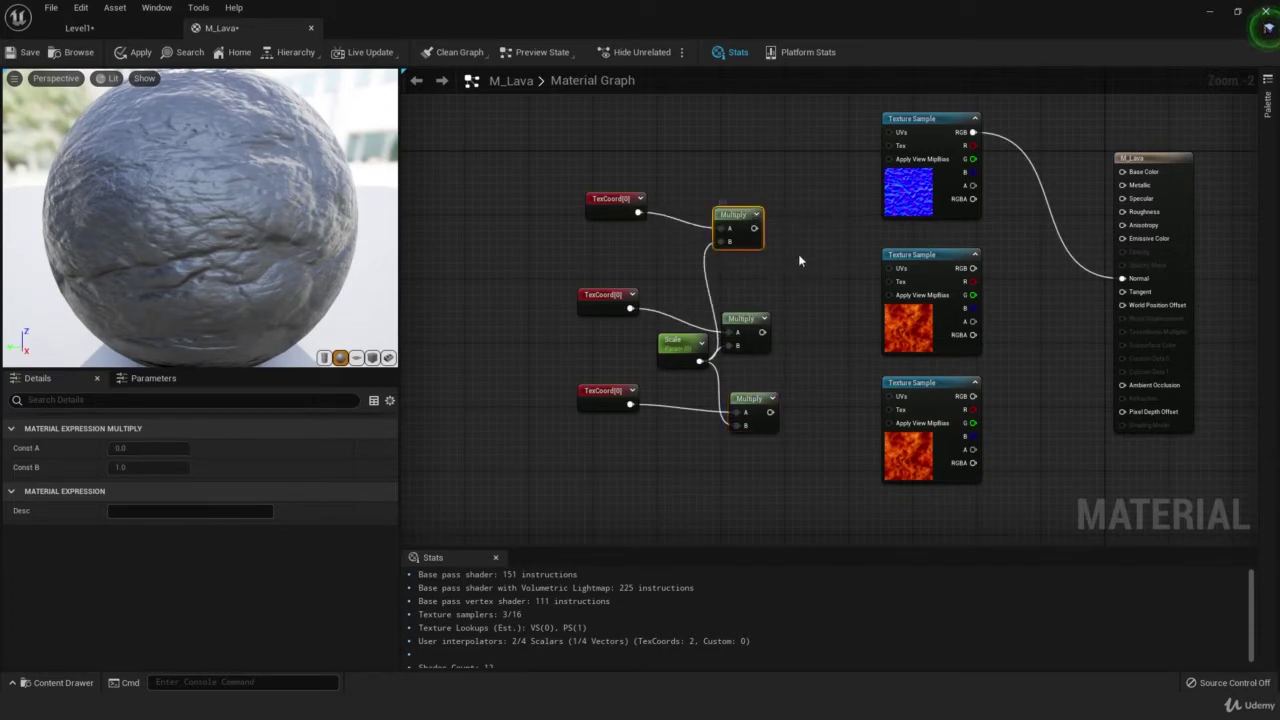
- Add a Panner node after the Multiply nodes and duplicate it so each of the three rows has one
{"action": "right_click", "coordinate": [813, 320]}
{"action": "type", "text": "pann"}
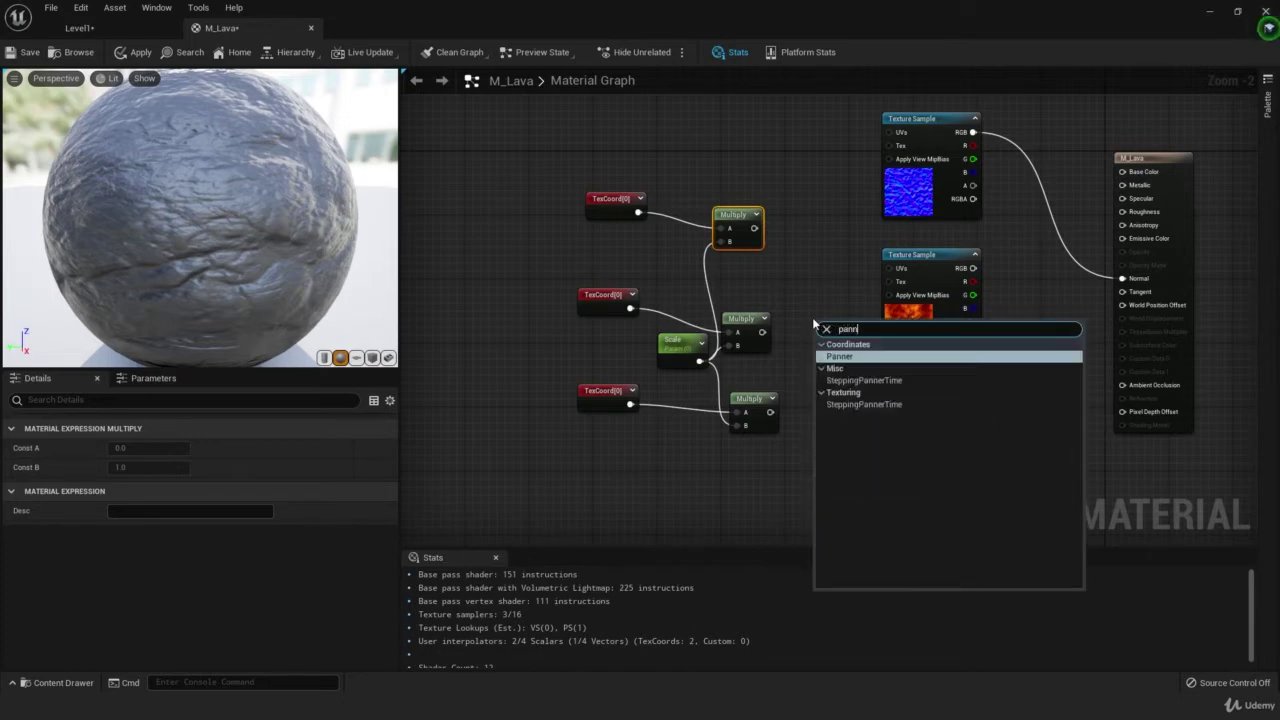
{"action": "key", "text": "Return"}
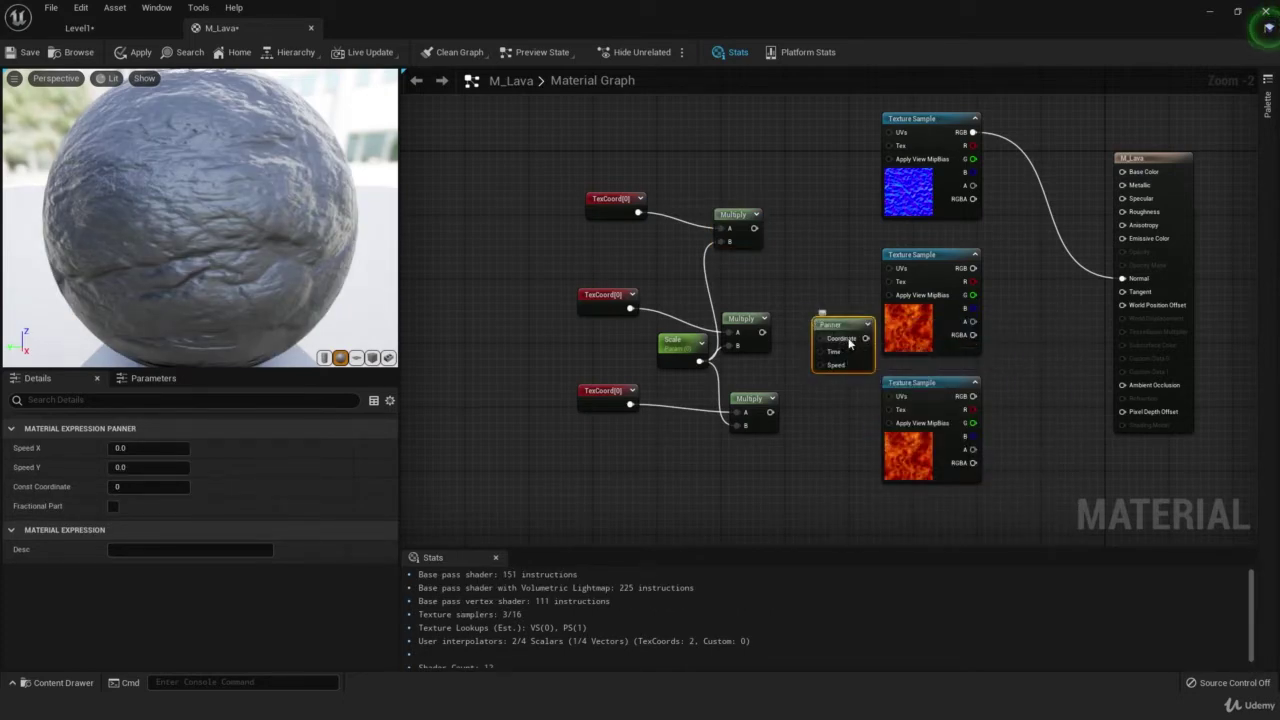
{"action": "left_click_drag", "start_coordinate": [847, 327], "coordinate": [830, 436]}
{"action": "key", "text": "ctrl+d"}
{"action": "key", "text": "ctrl+d"}
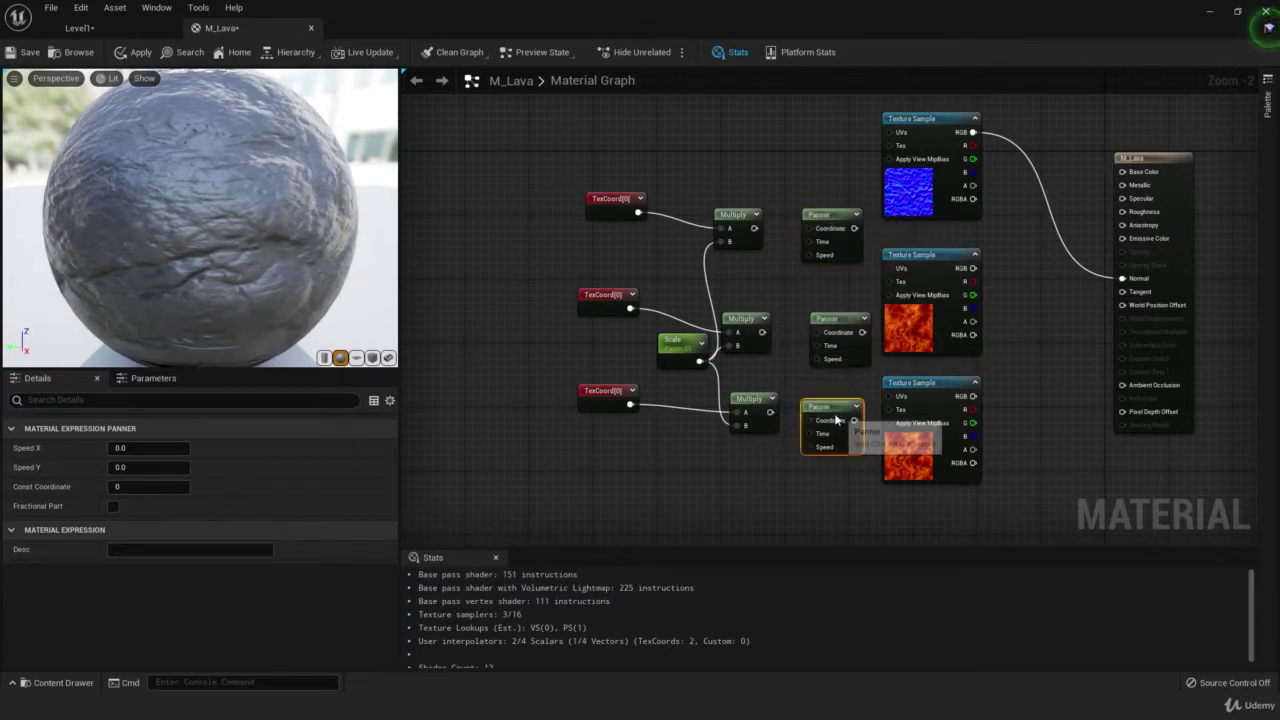
- Connect each Multiply output to its Panner's Coordinate input and each Panner to the UVs of its row's texture sample
{"action": "left_click_drag", "start_coordinate": [762, 332], "coordinate": [818, 332]}
{"action": "left_click_drag", "start_coordinate": [771, 412], "coordinate": [813, 424]}
{"action": "left_click_drag", "start_coordinate": [755, 228], "coordinate": [892, 136]}
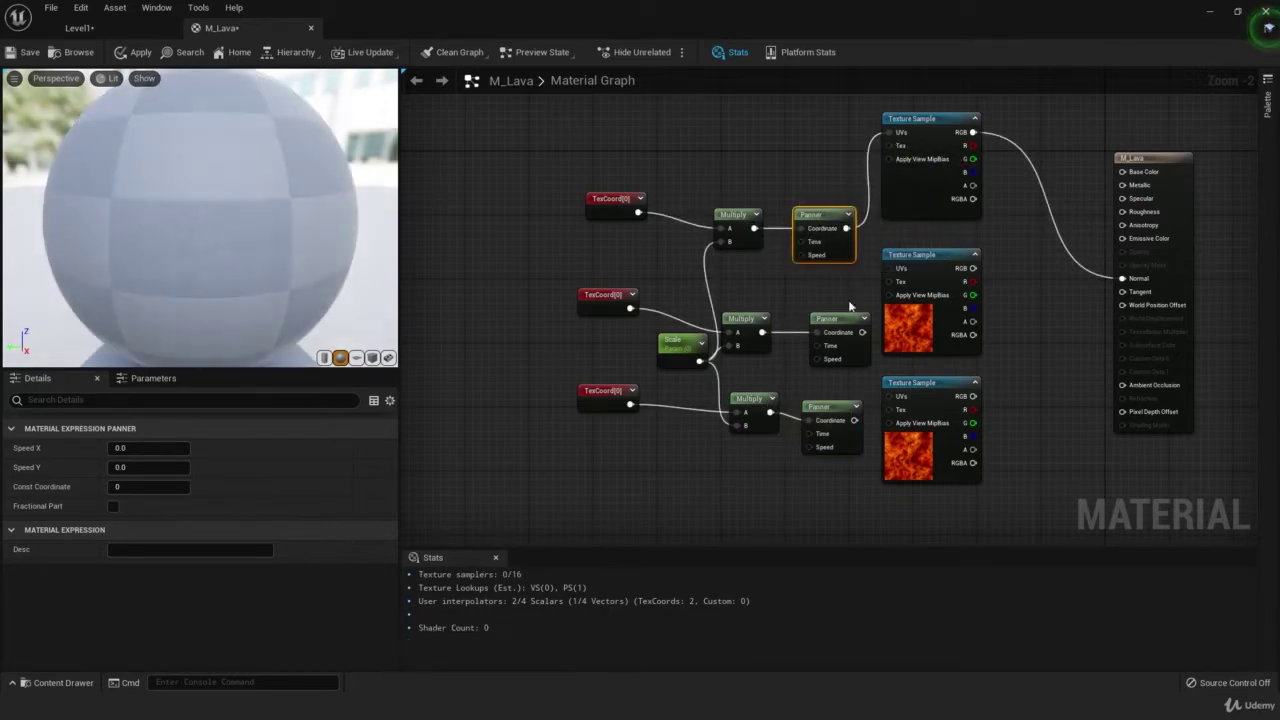
{"action": "left_click", "coordinate": [845, 333]}
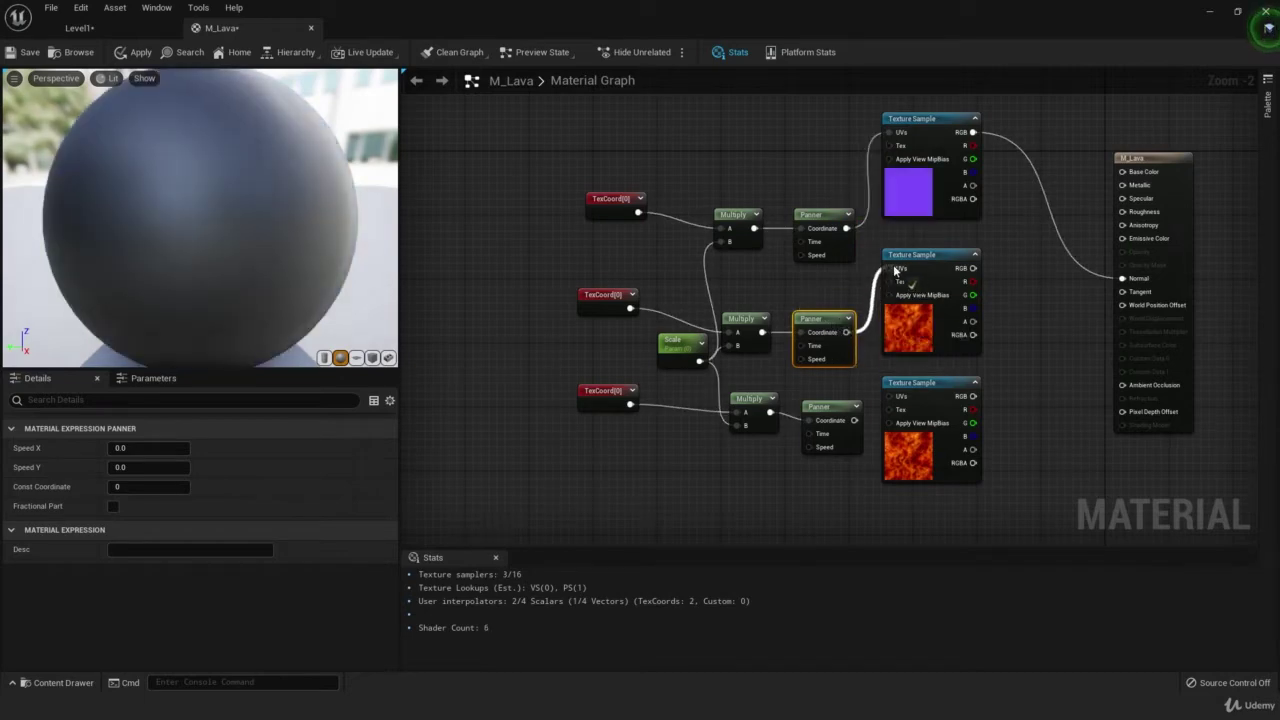
{"action": "left_click_drag", "start_coordinate": [855, 420], "coordinate": [900, 398]}
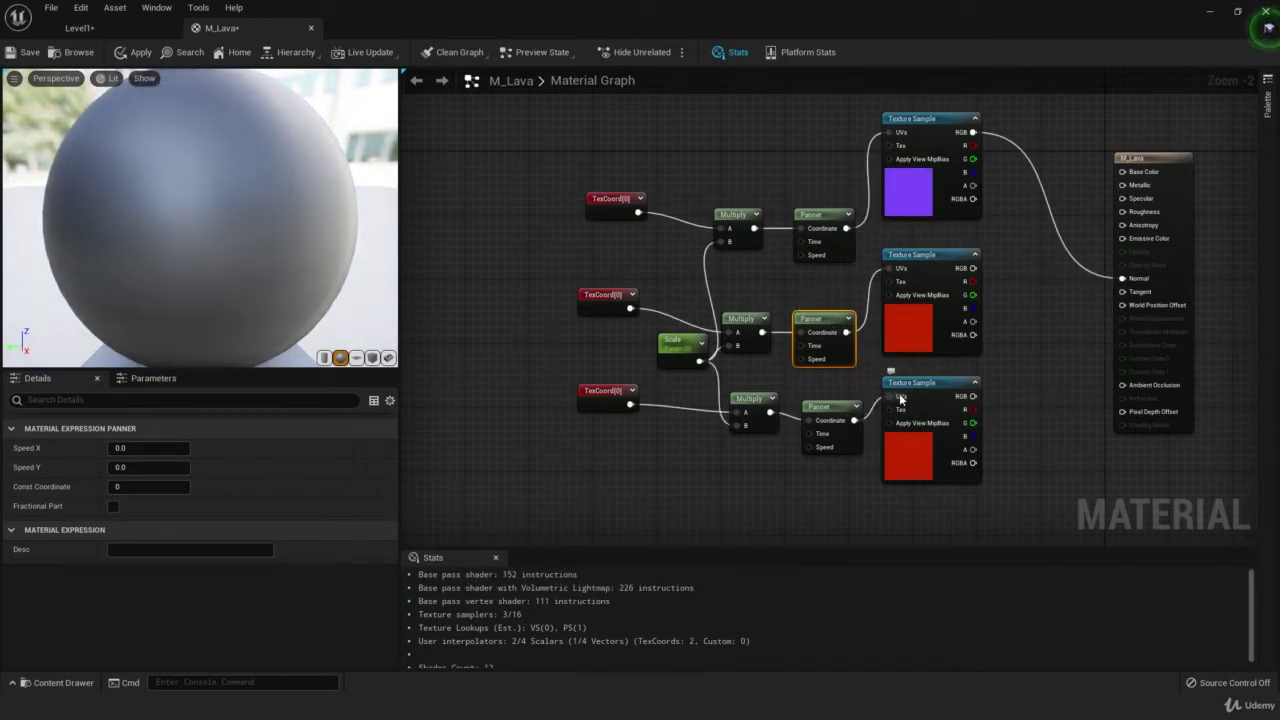
- Apply the M_Lava material changes and change the Scale parameter's default value
{"action": "left_click", "coordinate": [673, 342]}
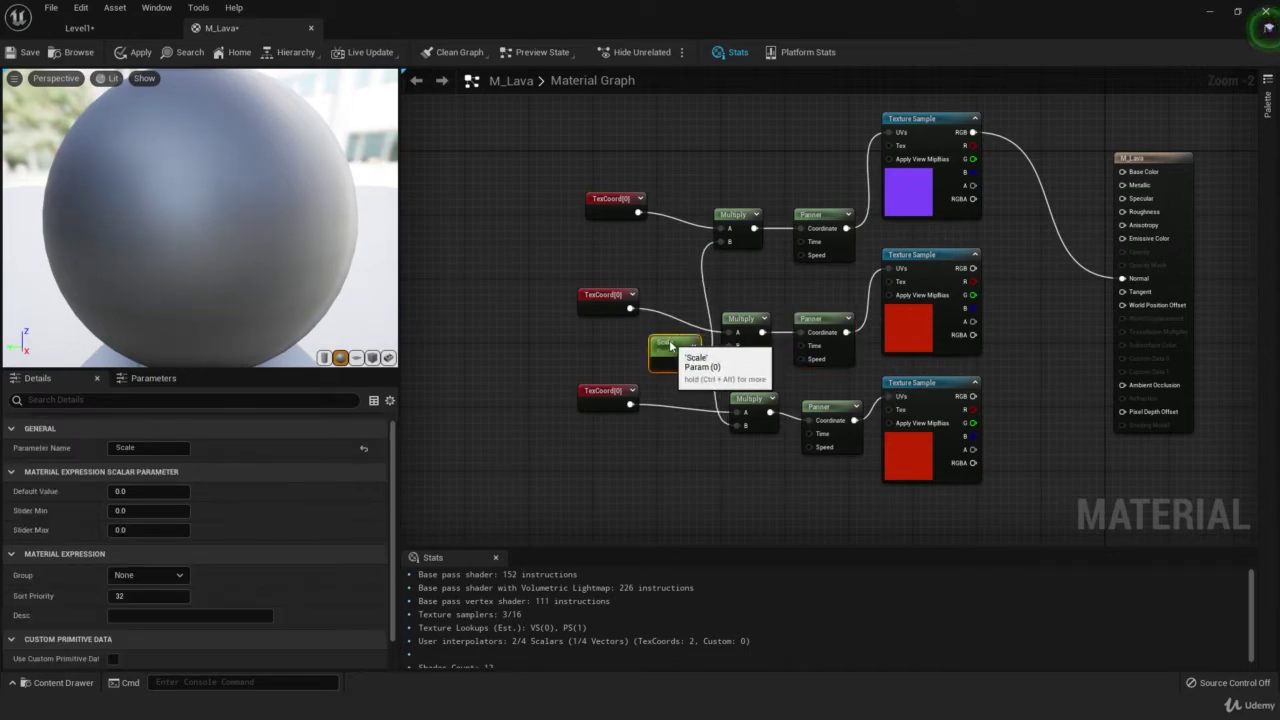
{"action": "left_click_drag", "start_coordinate": [673, 342], "coordinate": [665, 344]}
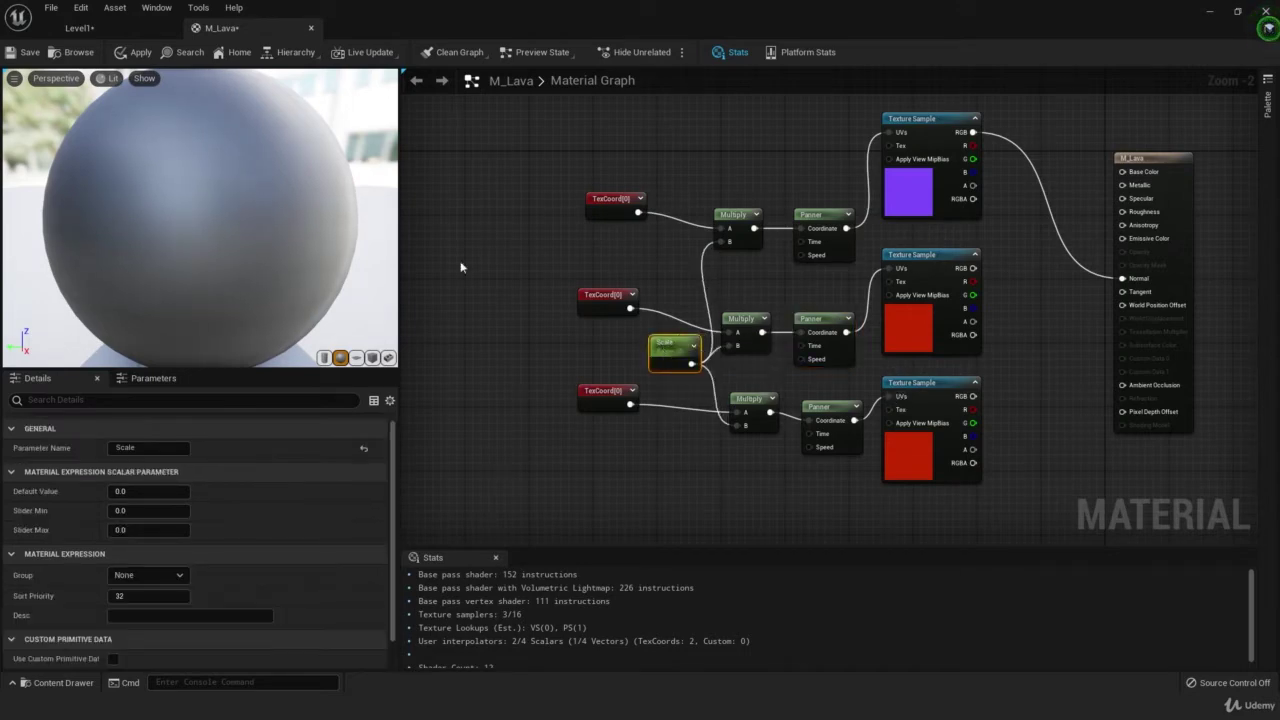
{"action": "left_click", "coordinate": [135, 55]}
{"action": "right_click_drag", "start_coordinate": [891, 334], "coordinate": [952, 367]}
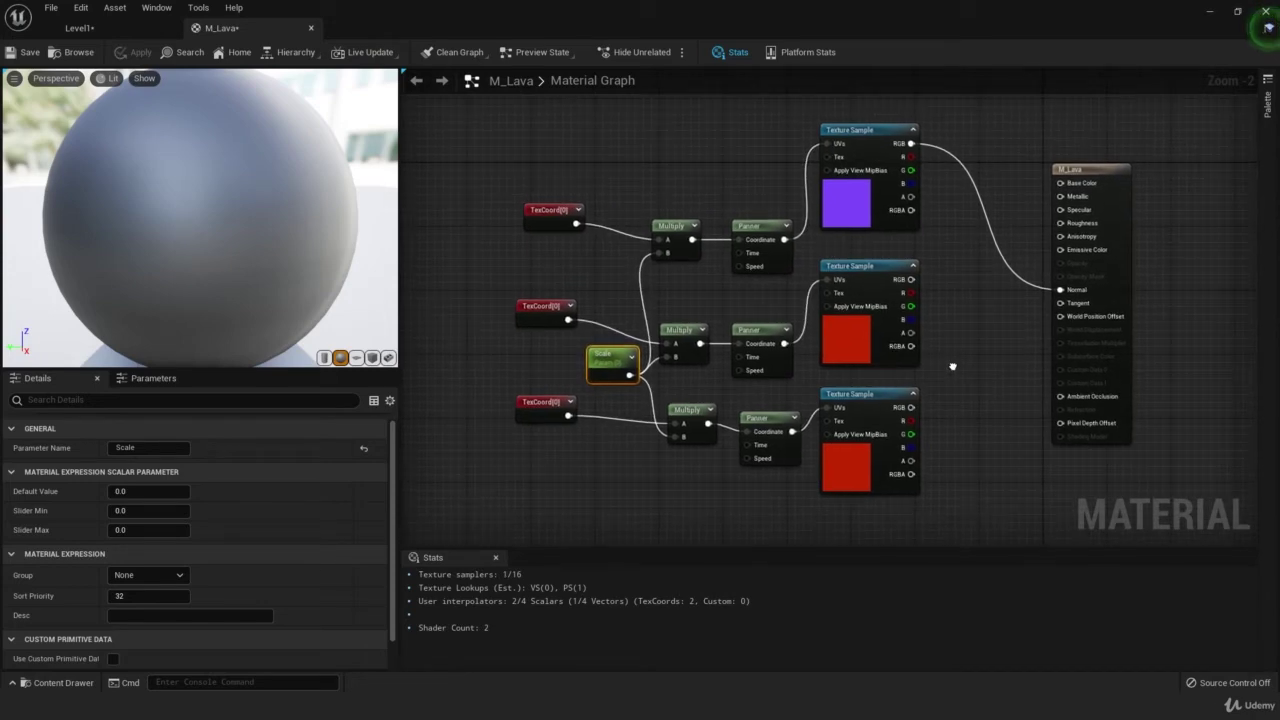
{"action": "left_click", "coordinate": [541, 210]}
{"action": "left_click", "coordinate": [607, 360]}
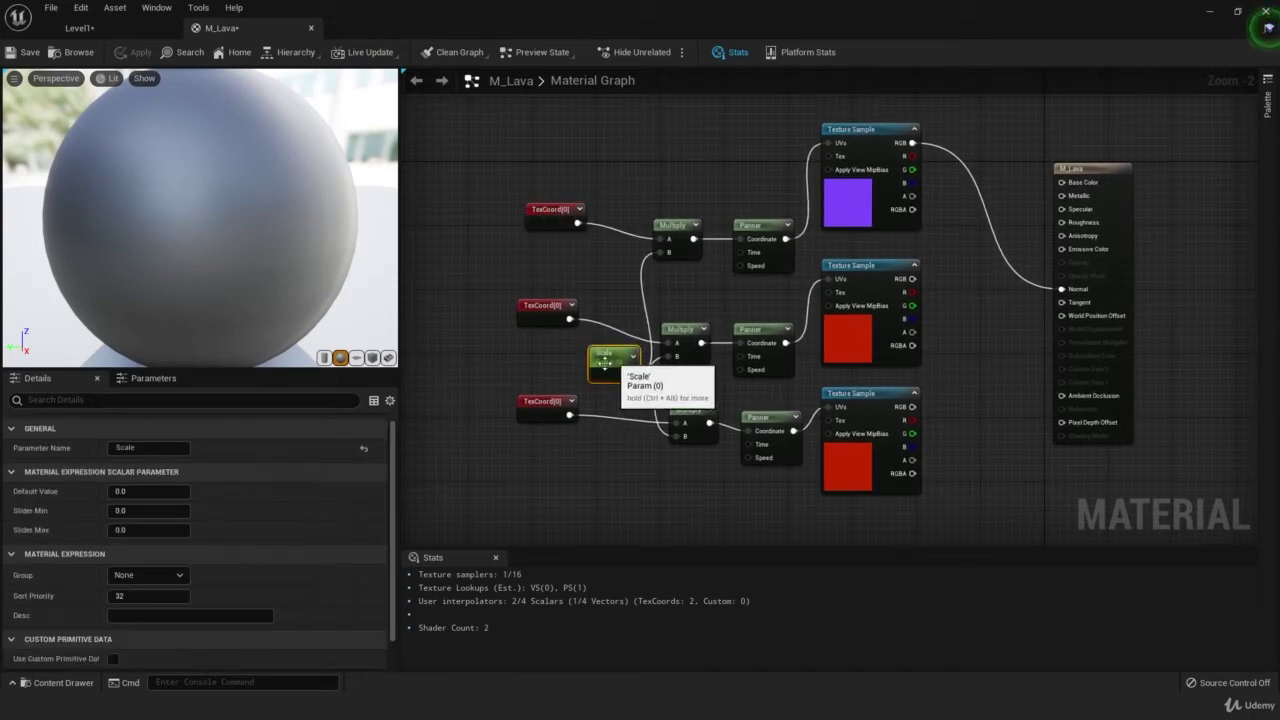
{"action": "left_click", "coordinate": [148, 491]}
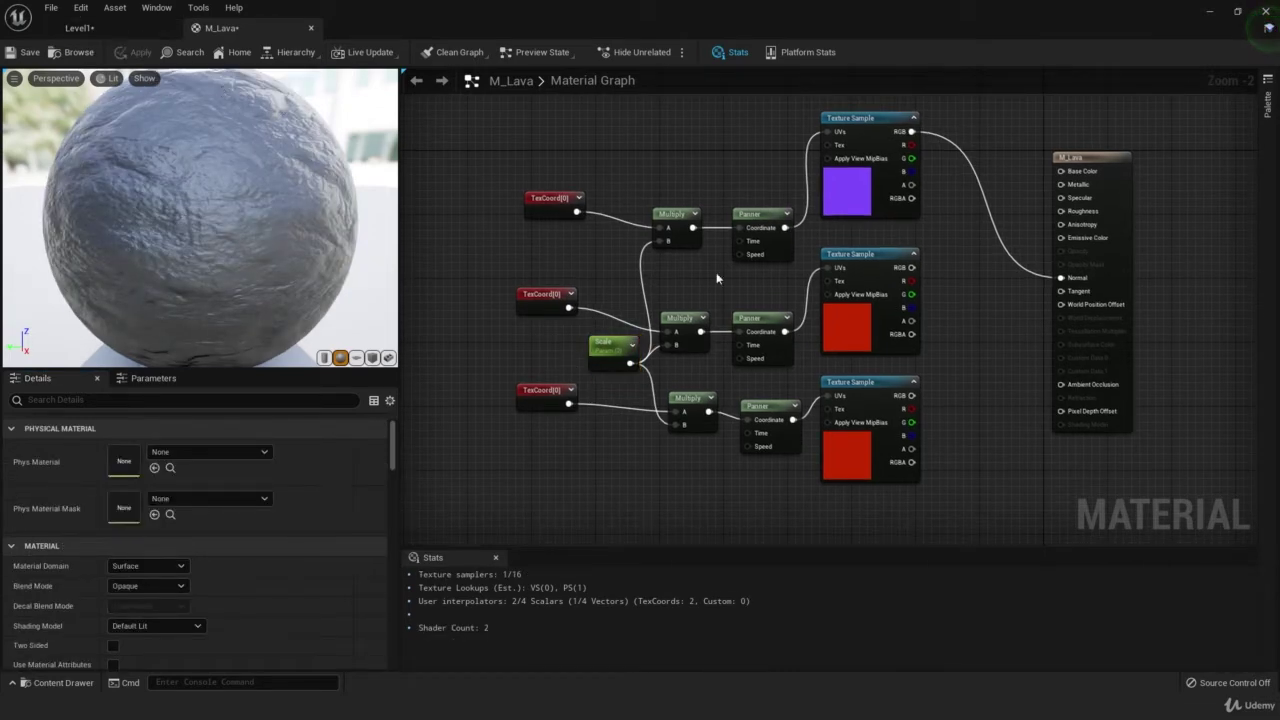
- Detach and reconnect the Panner links to the UVs of the two fire texture samples to refresh their previews
{"action": "mouse_move", "coordinate": [827, 395]}
{"action": "left_mouse_down", "text": "ctrl"}
{"action": "mouse_move", "coordinate": [814, 392]}
{"action": "mouse_move", "coordinate": [801, 417]}
{"action": "mouse_move", "coordinate": [828, 395]}
{"action": "left_mouse_up", "text": "ctrl"}
{"action": "left_click", "coordinate": [822, 385]}
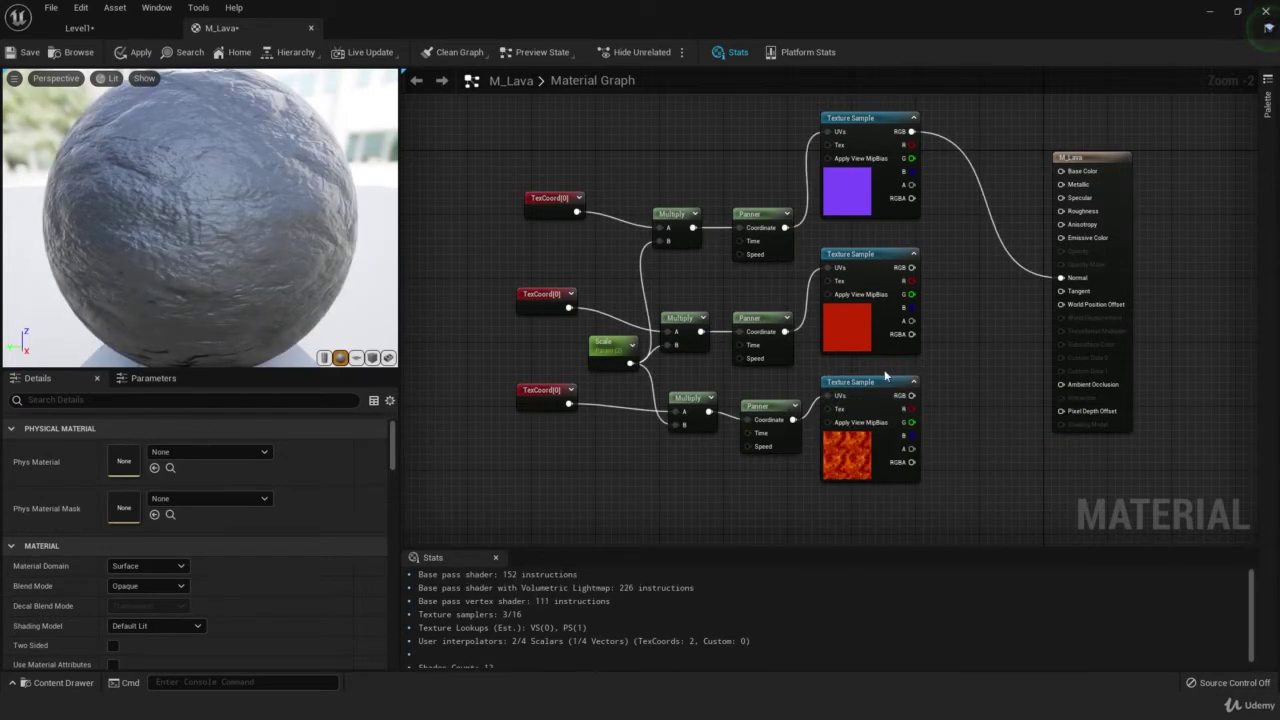
{"action": "left_click_drag", "start_coordinate": [828, 269], "coordinate": [803, 265], "text": "ctrl"}
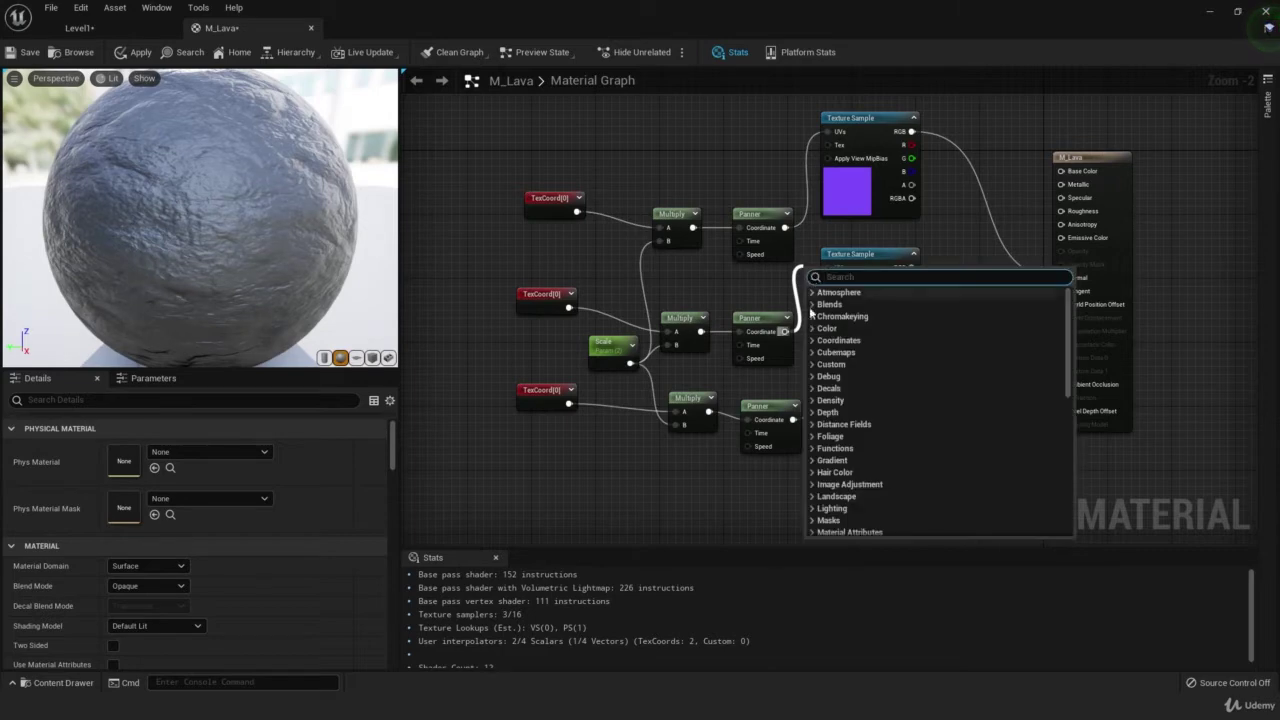
{"action": "left_click_drag", "start_coordinate": [784, 331], "coordinate": [828, 268]}
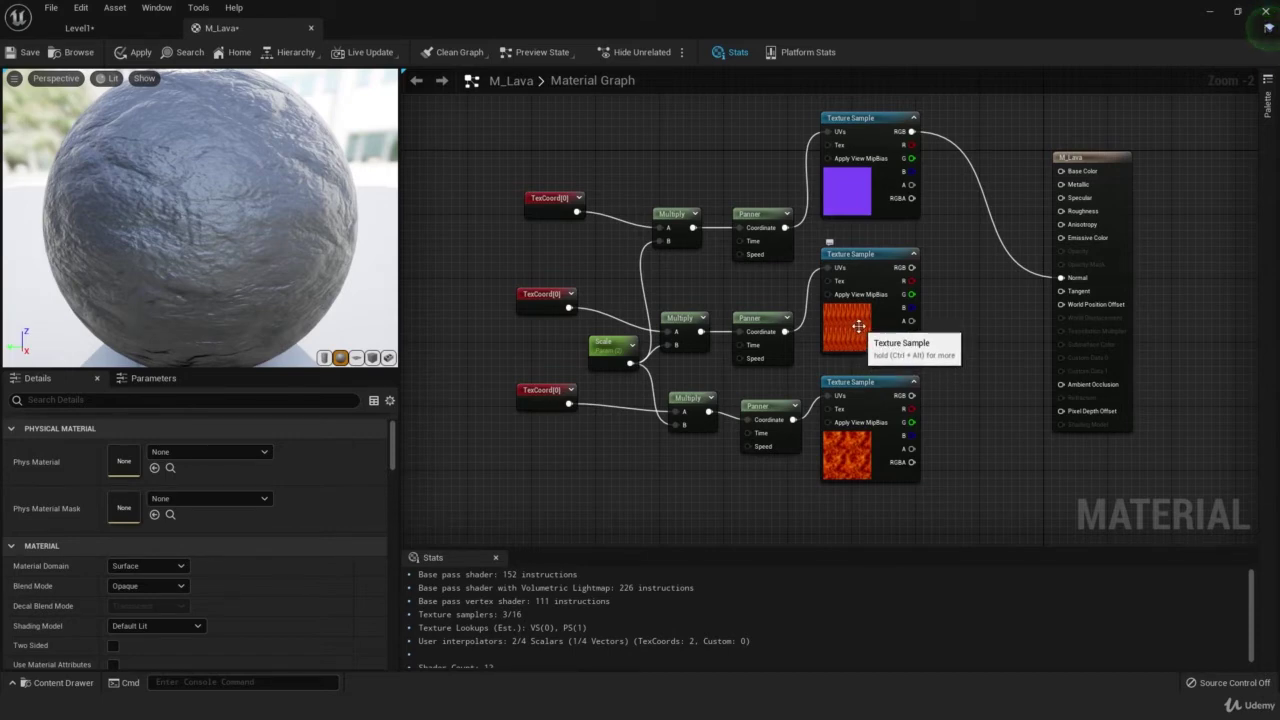
- Set the middle TexCoord node's VTiling to 5.0
{"action": "left_click", "coordinate": [858, 326]}
{"action": "left_click", "coordinate": [548, 298]}
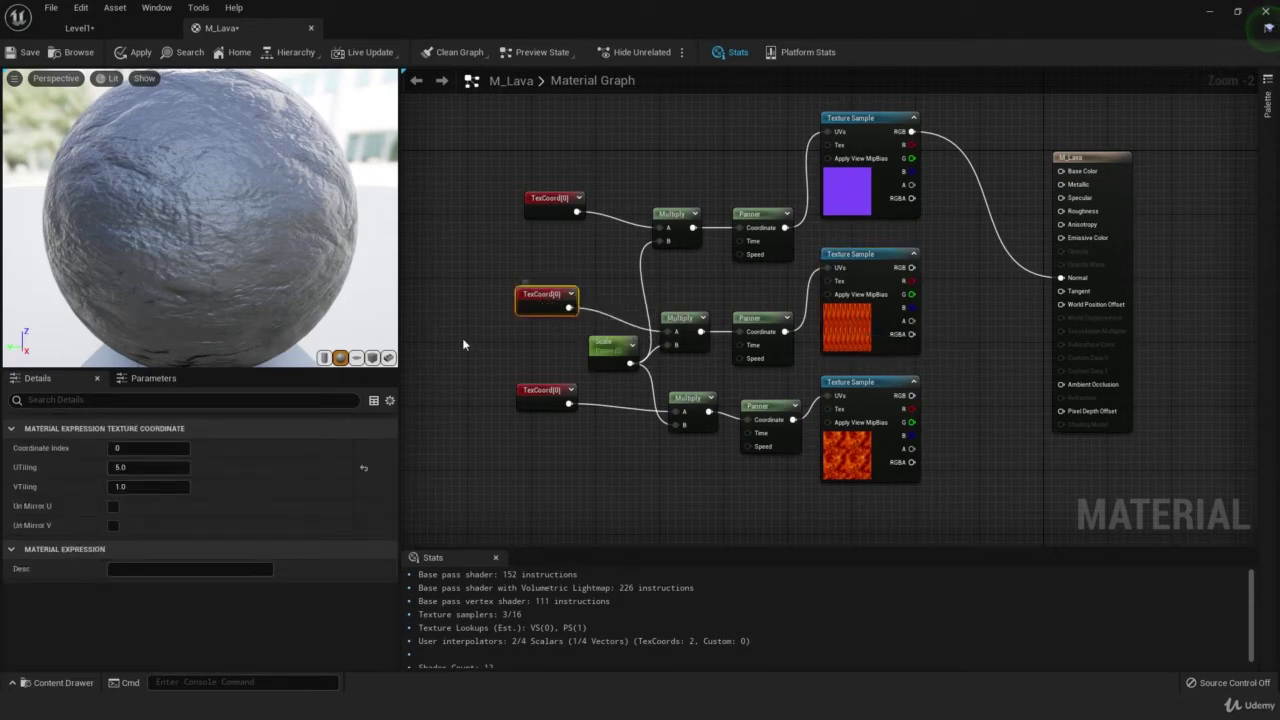
{"action": "left_click", "coordinate": [140, 487]}
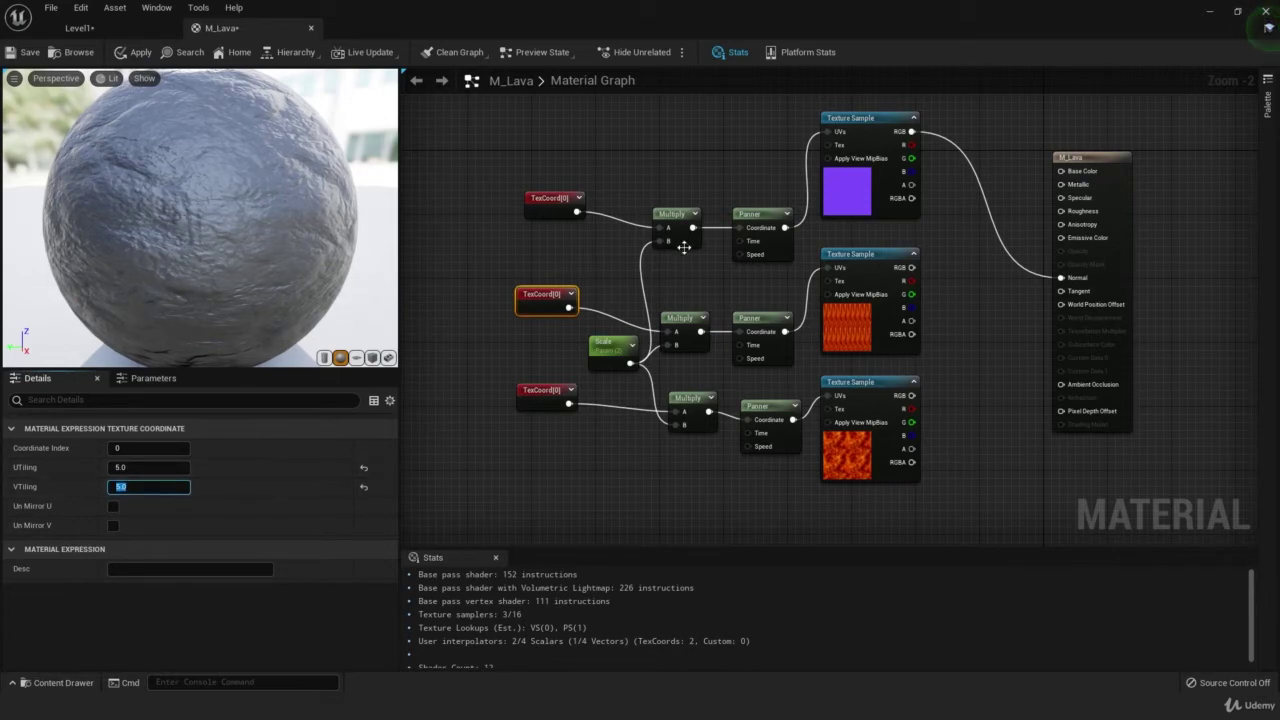
- Detach the middle Panner from the upper fire texture sample's UVs and reconnect it to refresh the tiling preview
{"action": "left_click", "coordinate": [810, 288]}
{"action": "left_click_drag", "start_coordinate": [827, 269], "coordinate": [816, 270], "text": "ctrl"}
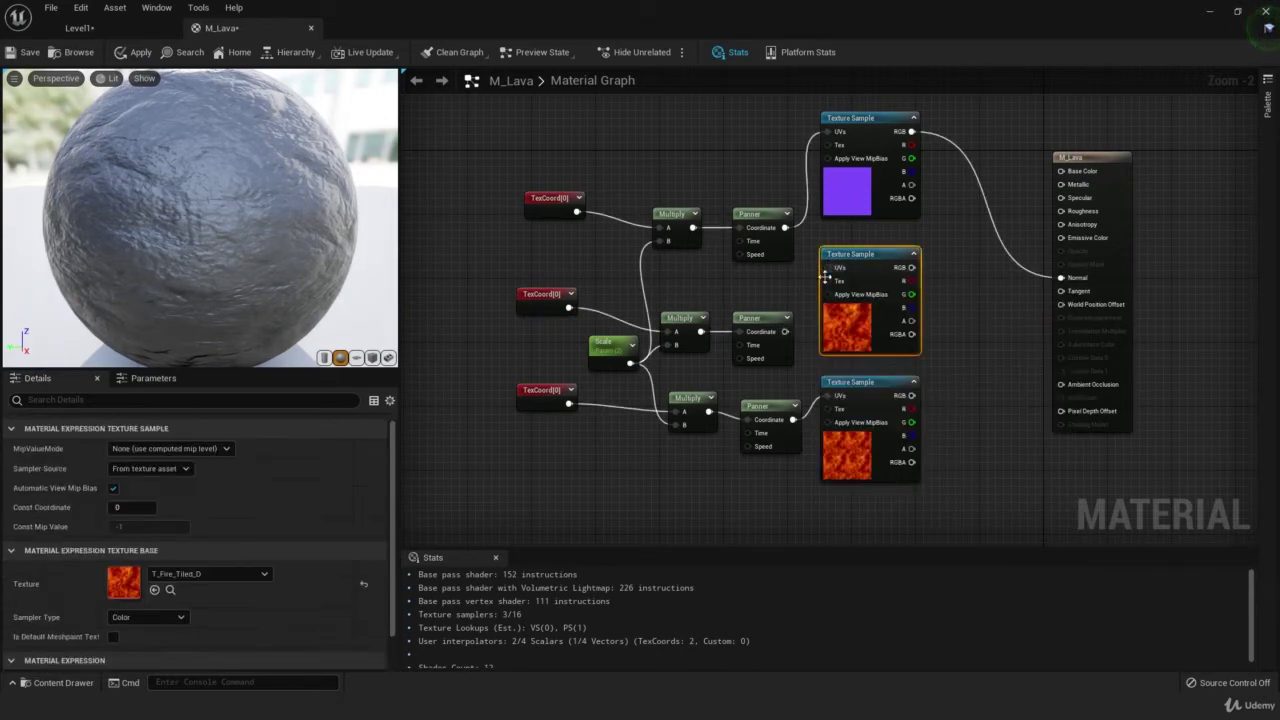
{"action": "left_click_drag", "start_coordinate": [784, 331], "coordinate": [829, 268]}
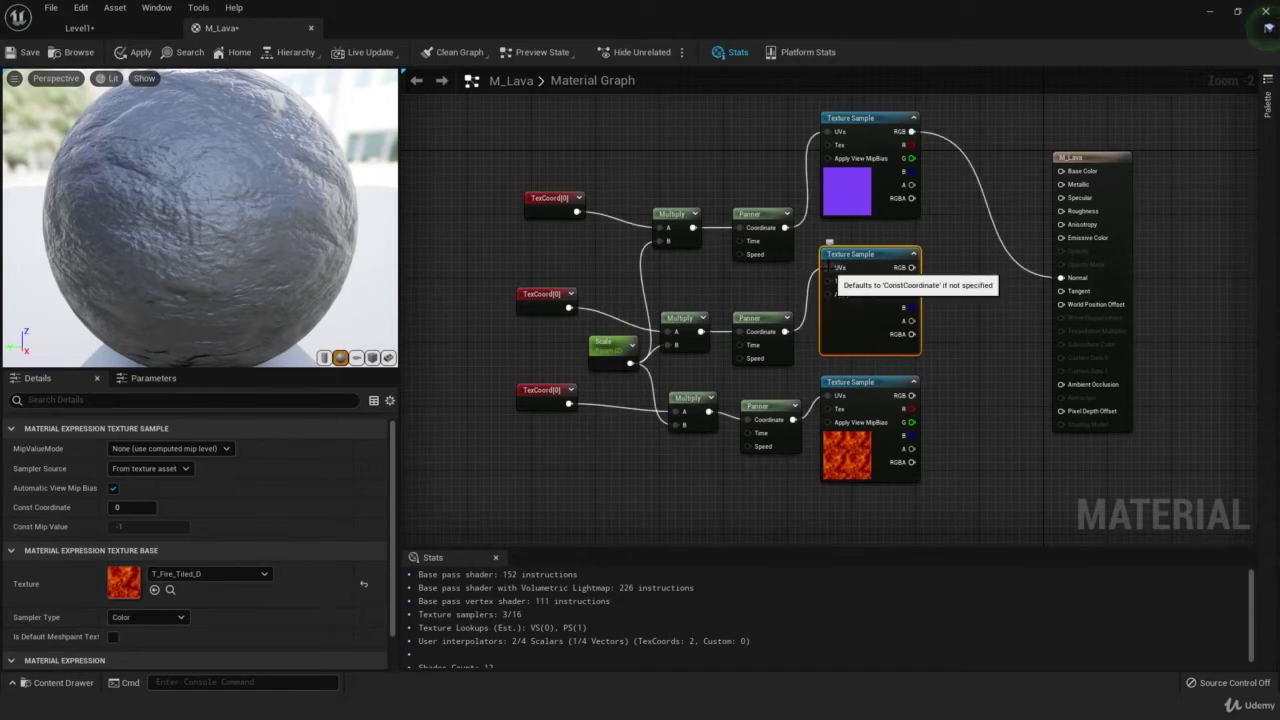
{"action": "left_click", "coordinate": [852, 440]}
{"action": "left_click", "coordinate": [860, 337]}
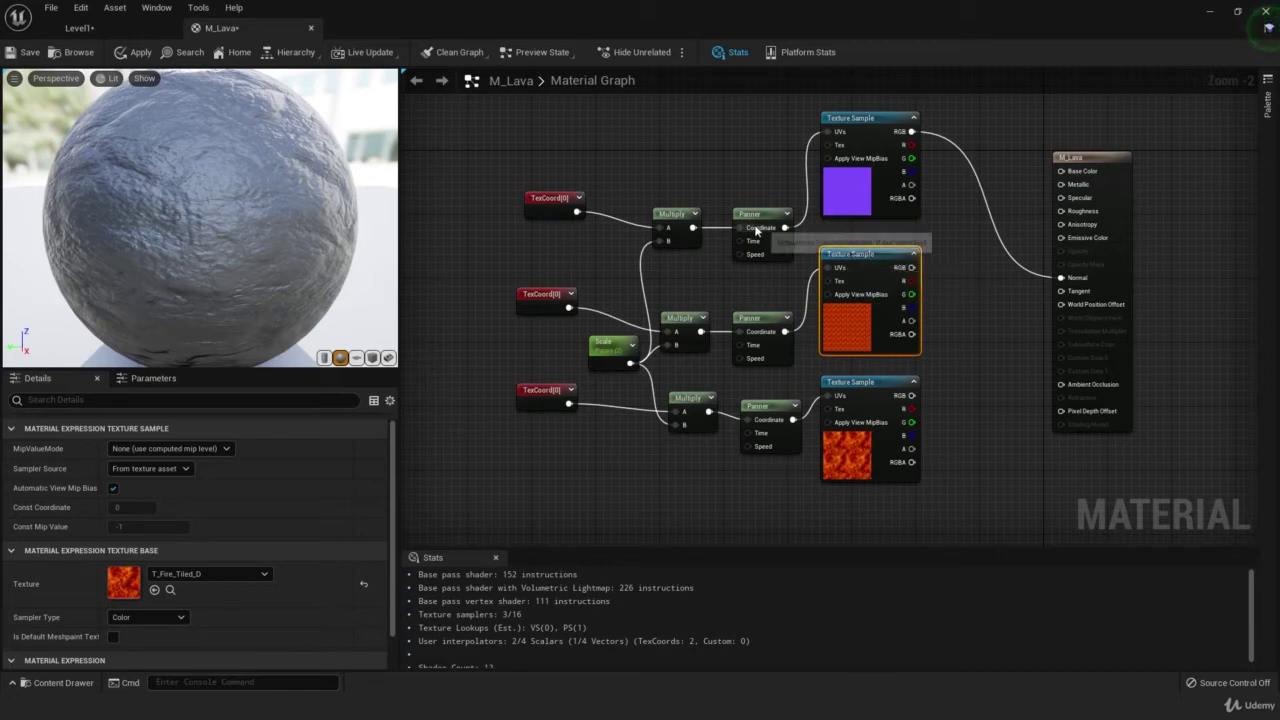
- Detach the upper Panner from the normal map texture sample's UVs and reconnect it to refresh the preview
{"action": "left_click", "coordinate": [828, 132], "text": "alt"}
{"action": "left_click_drag", "start_coordinate": [785, 228], "coordinate": [815, 129]}
{"action": "left_click", "coordinate": [792, 111]}
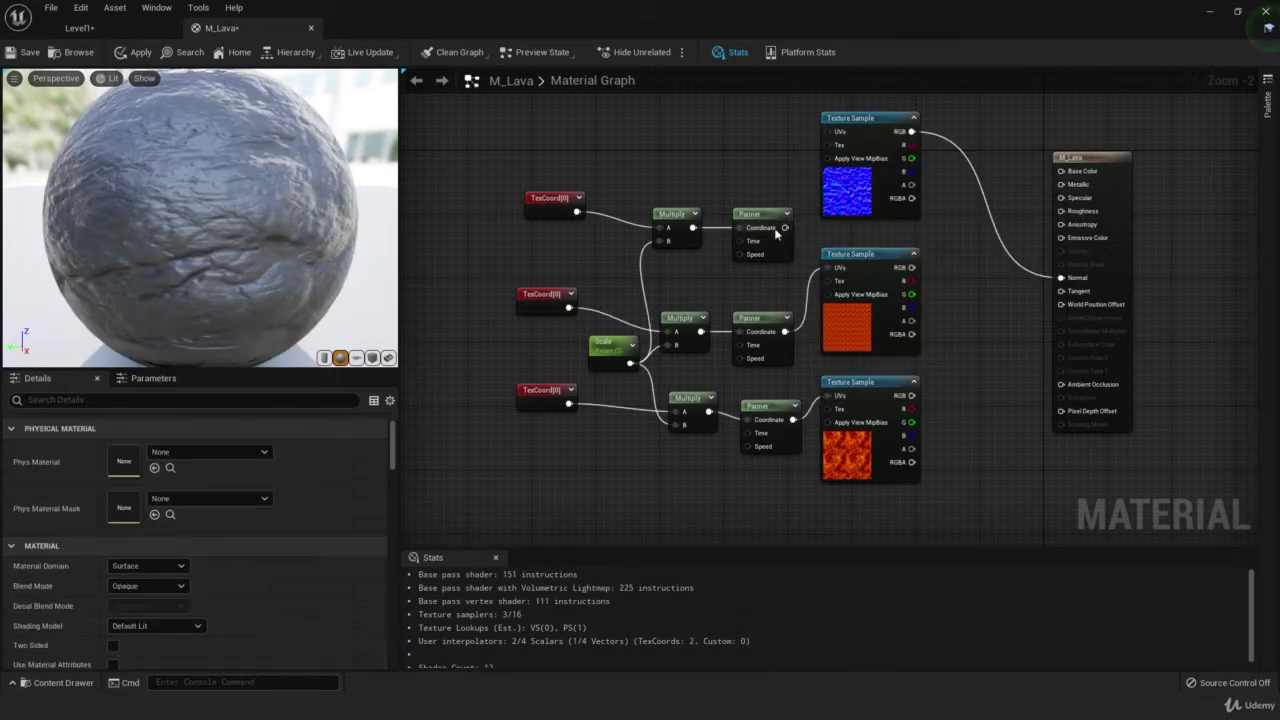
{"action": "left_click_drag", "start_coordinate": [785, 228], "coordinate": [829, 132]}
- Add a Multiply node between the middle fire texture sample and the M_Lava output node
{"action": "right_click_drag", "start_coordinate": [950, 263], "coordinate": [802, 330]}
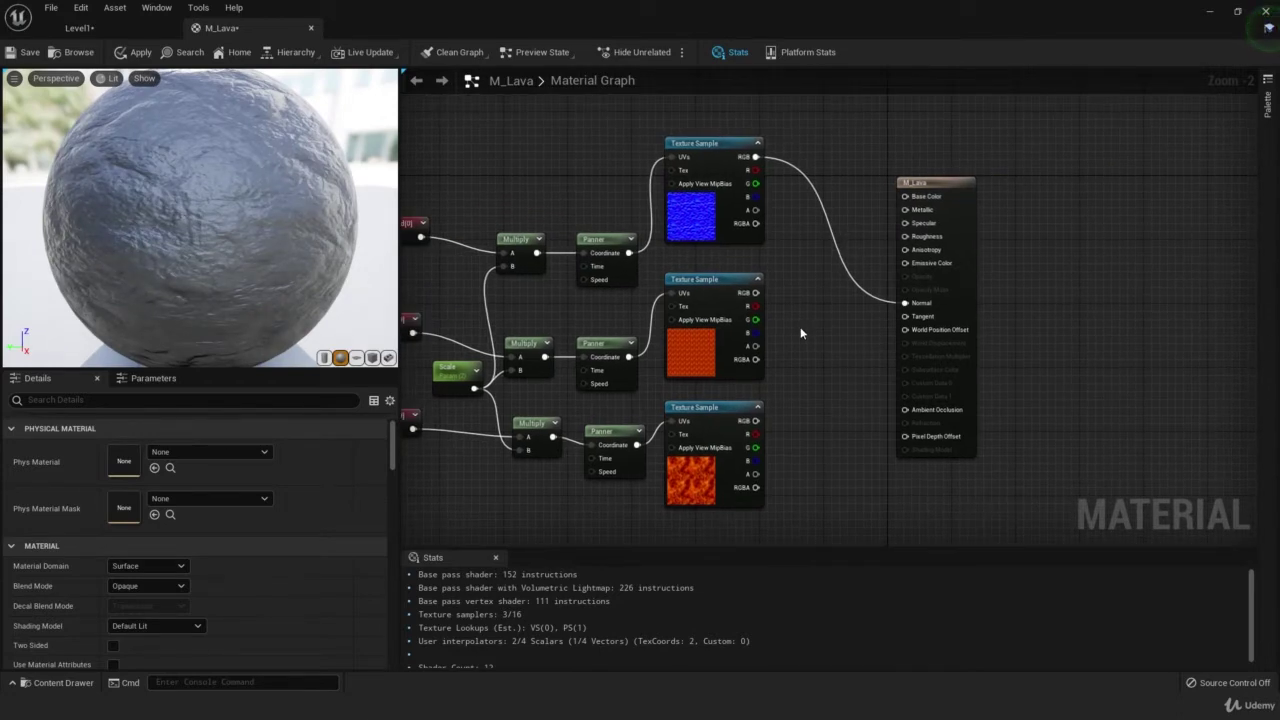
{"action": "right_click", "coordinate": [815, 298]}
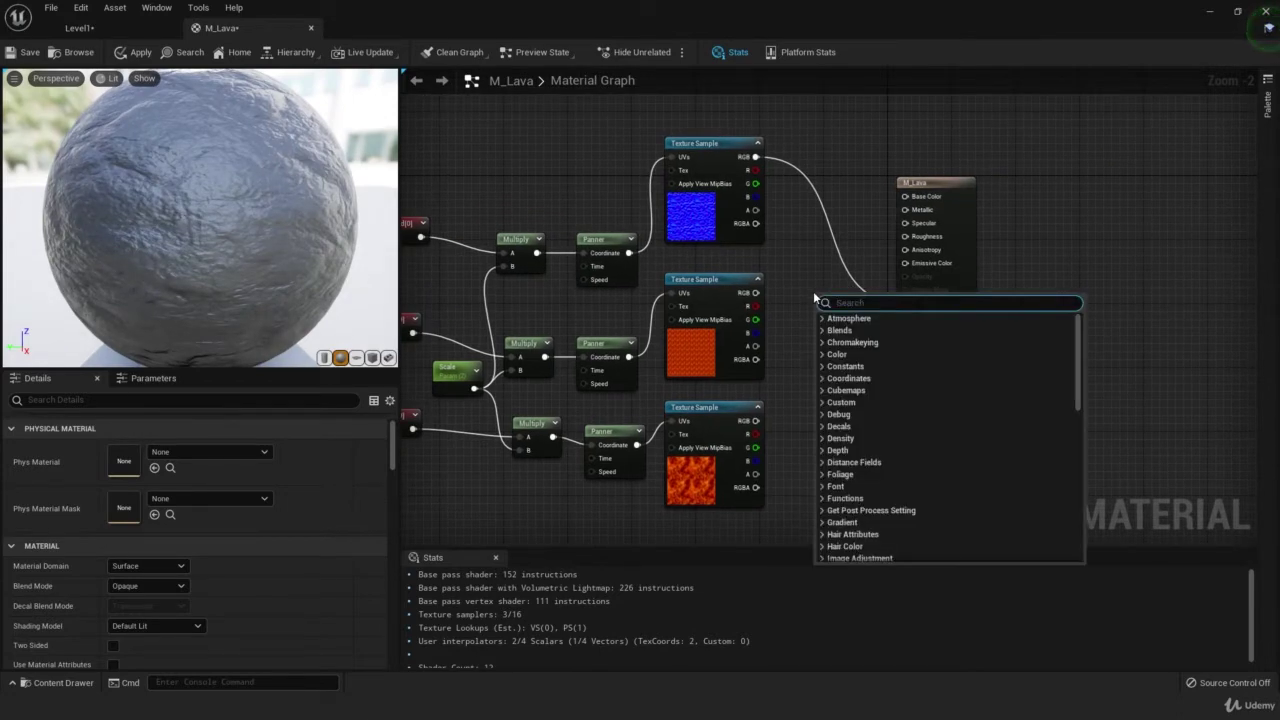
{"action": "type", "text": "multi"}
{"action": "key", "text": "Return"}
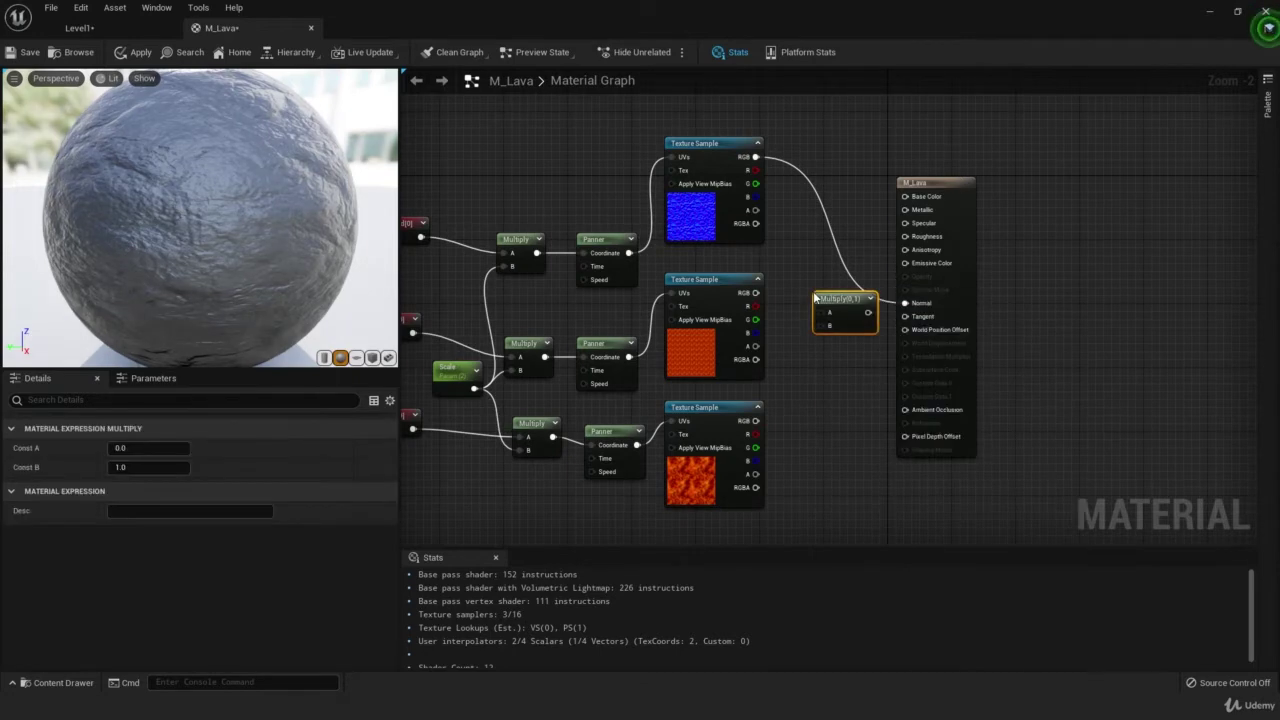
- Place a constant node below the new Multiply and convert it to a parameter named Brightness
{"action": "left_click", "coordinate": [799, 371]}
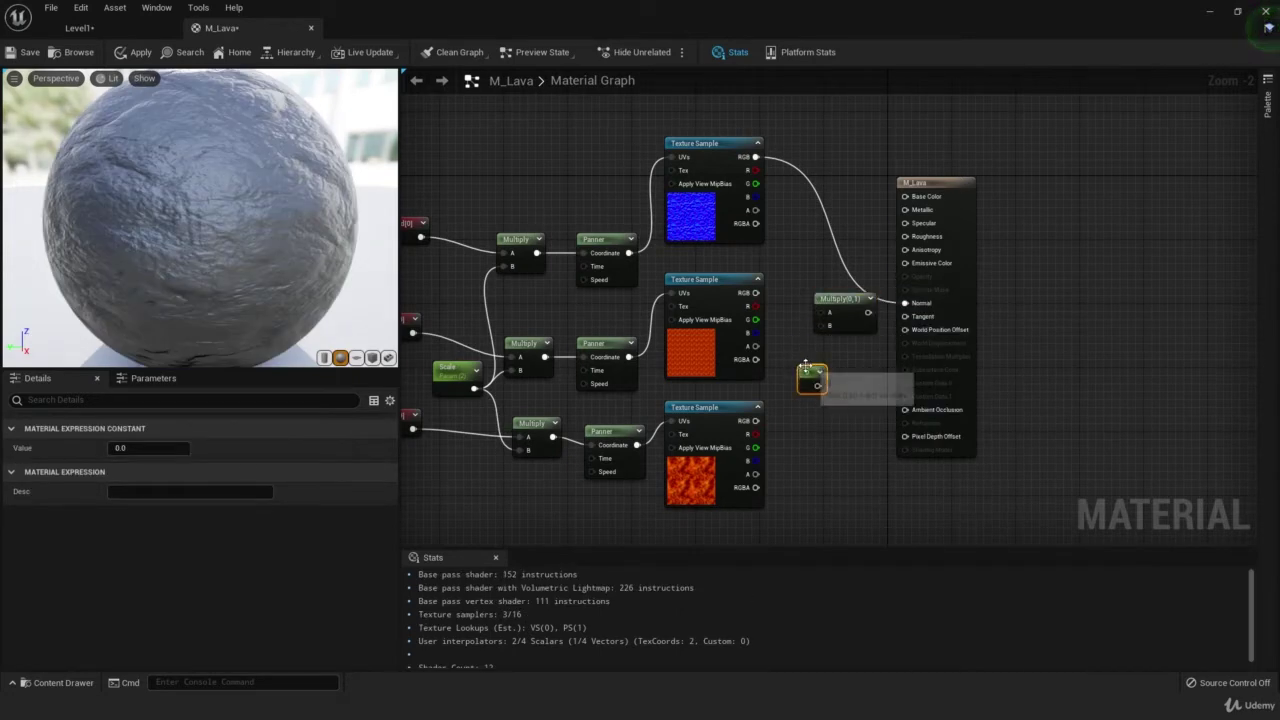
{"action": "right_click", "coordinate": [806, 372]}
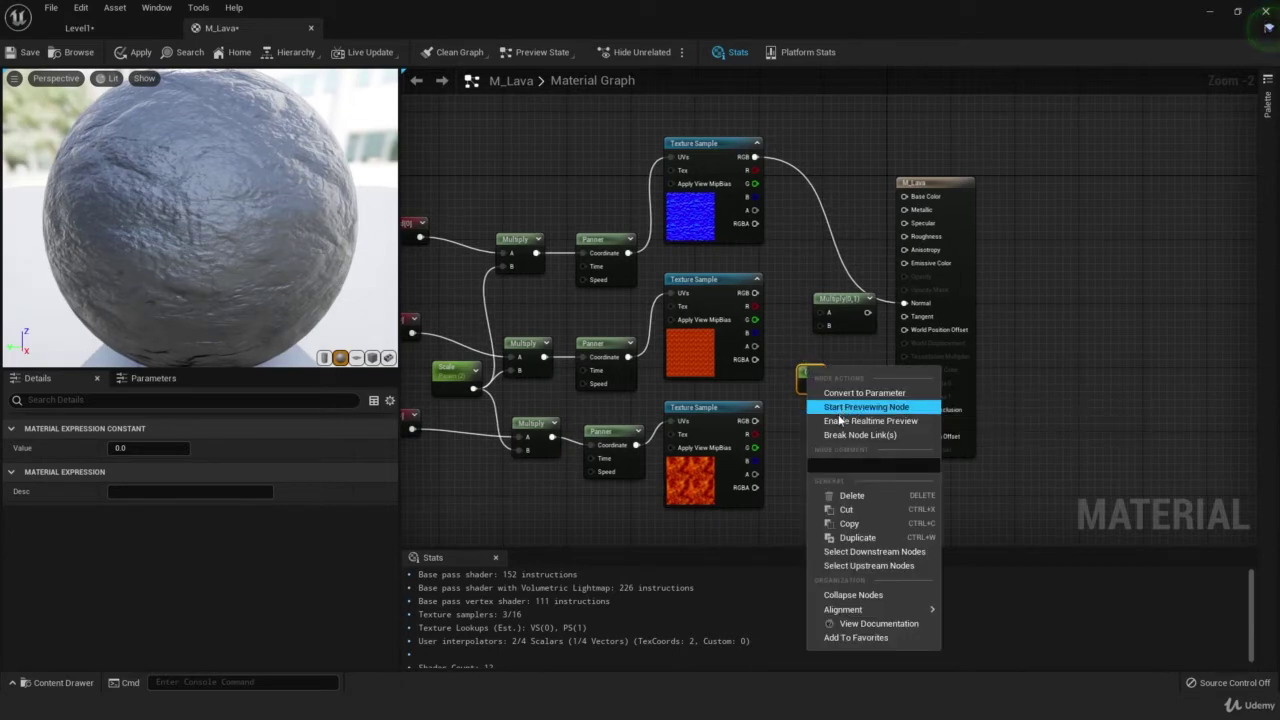
{"action": "left_click", "coordinate": [842, 393]}
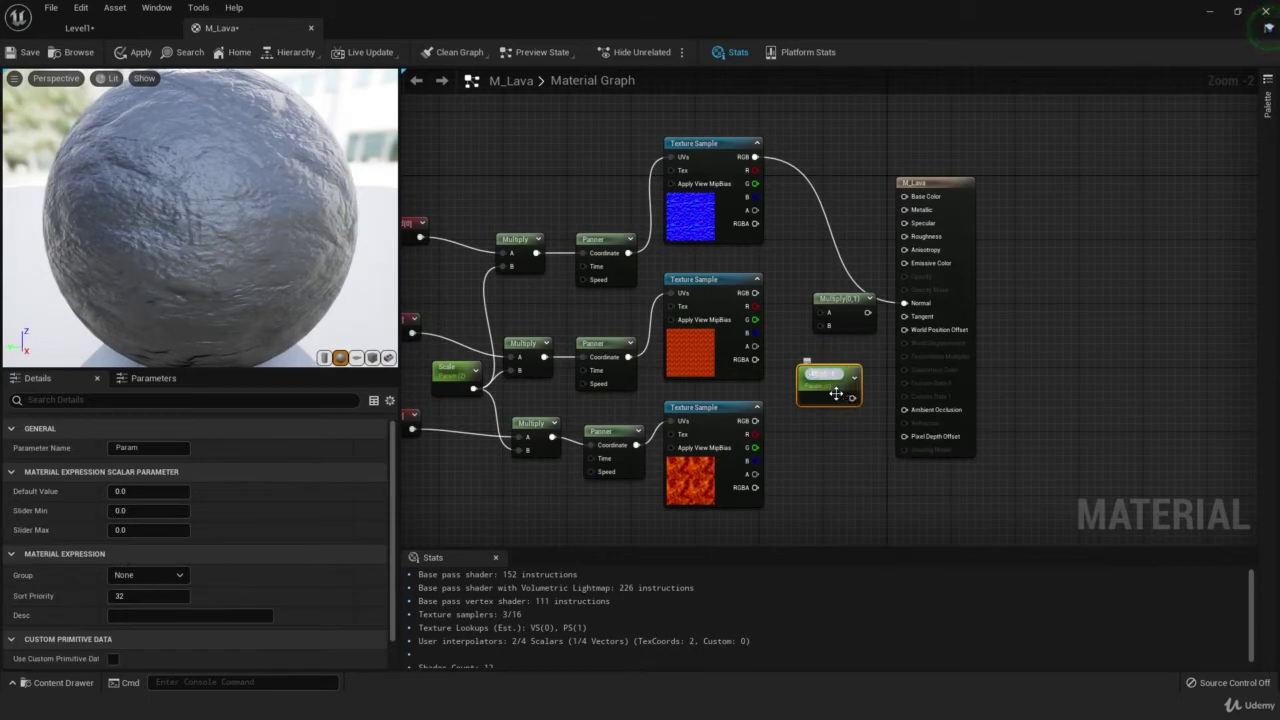
{"action": "left_click", "coordinate": [811, 342]}
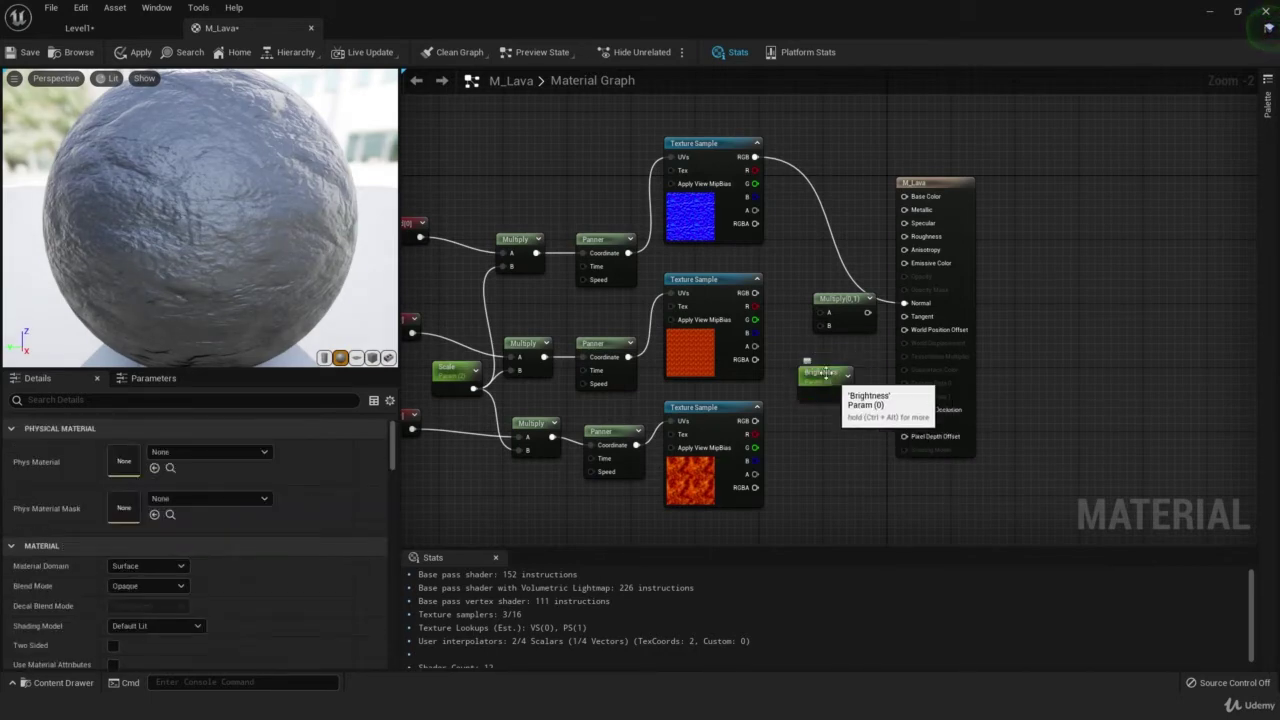
- Connect the middle fire texture's RGB output to the new Multiply's A and the Brightness parameter to its B
{"action": "left_click_drag", "start_coordinate": [755, 294], "coordinate": [757, 298]}
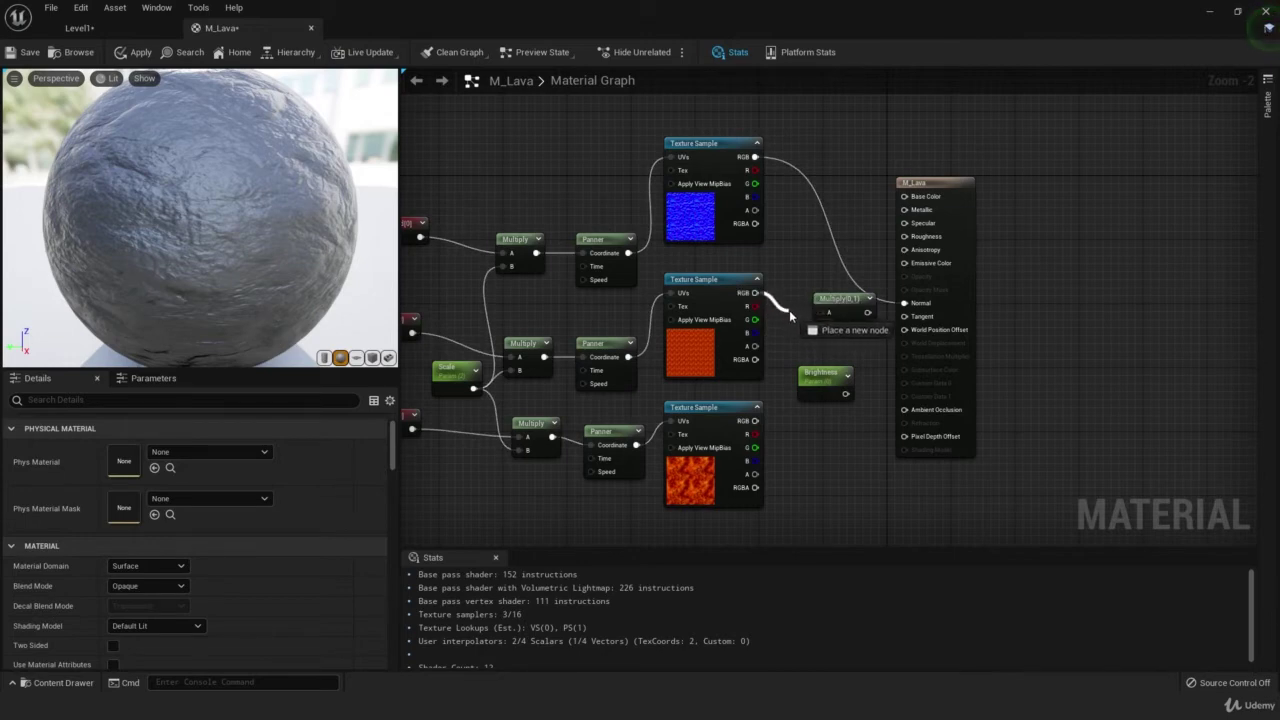
{"action": "left_click_drag", "start_coordinate": [820, 314], "coordinate": [822, 313]}
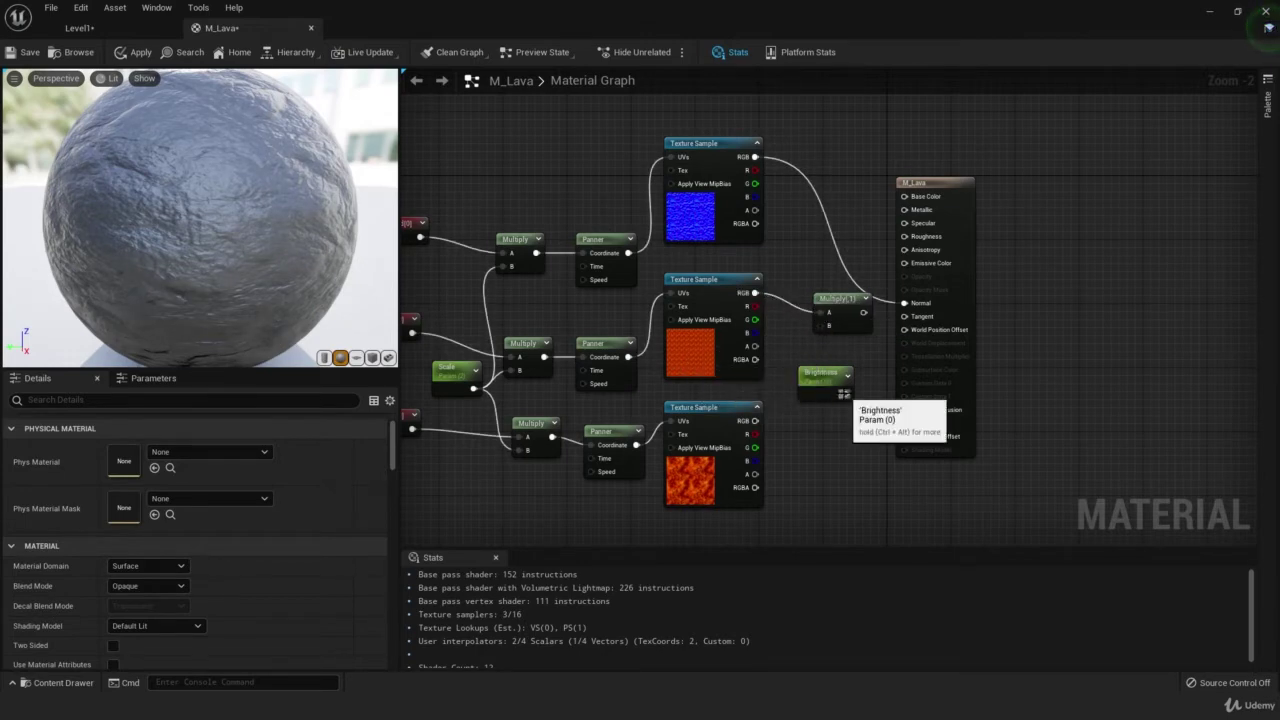
{"action": "left_click_drag", "start_coordinate": [846, 393], "coordinate": [829, 326]}
- Move the M_Lava output node farther away, add a second Multiply, and route the brightness Multiply through its A input to Emissive Color
{"action": "left_click_drag", "start_coordinate": [940, 184], "coordinate": [1075, 158]}
{"action": "right_click", "coordinate": [910, 302]}
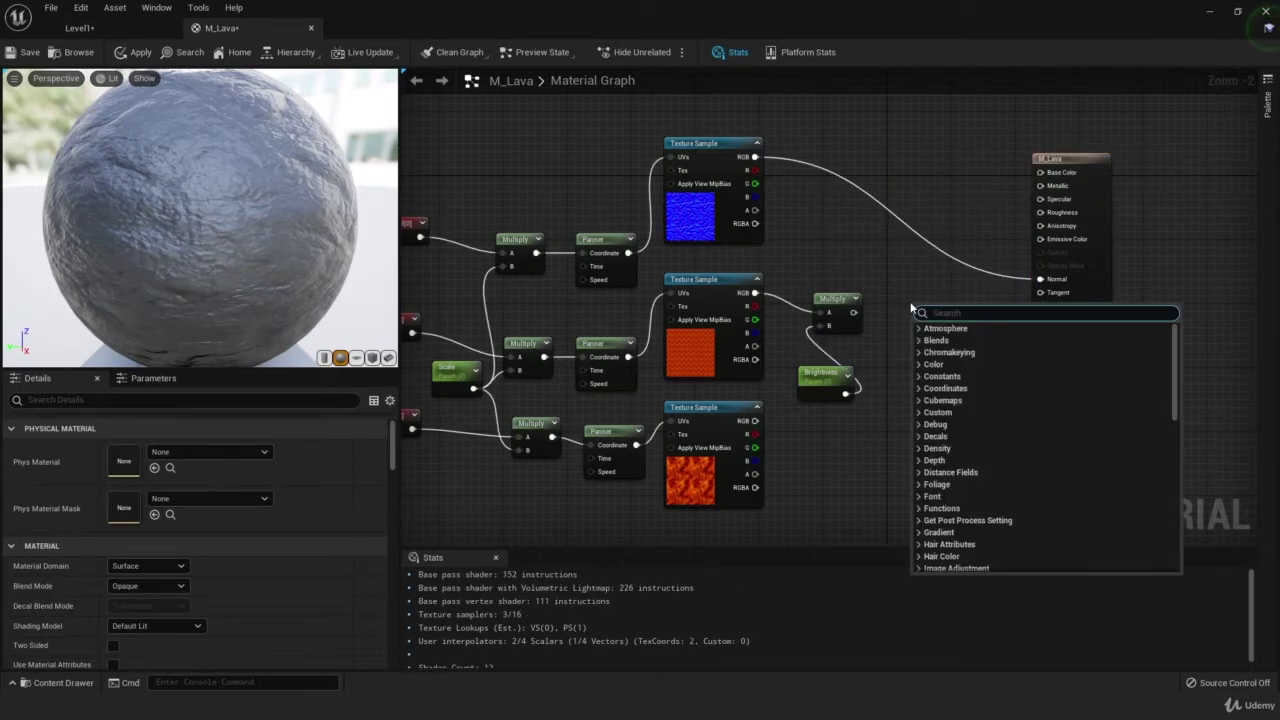
{"action": "type", "text": "multi"}
{"action": "key", "text": "Return"}
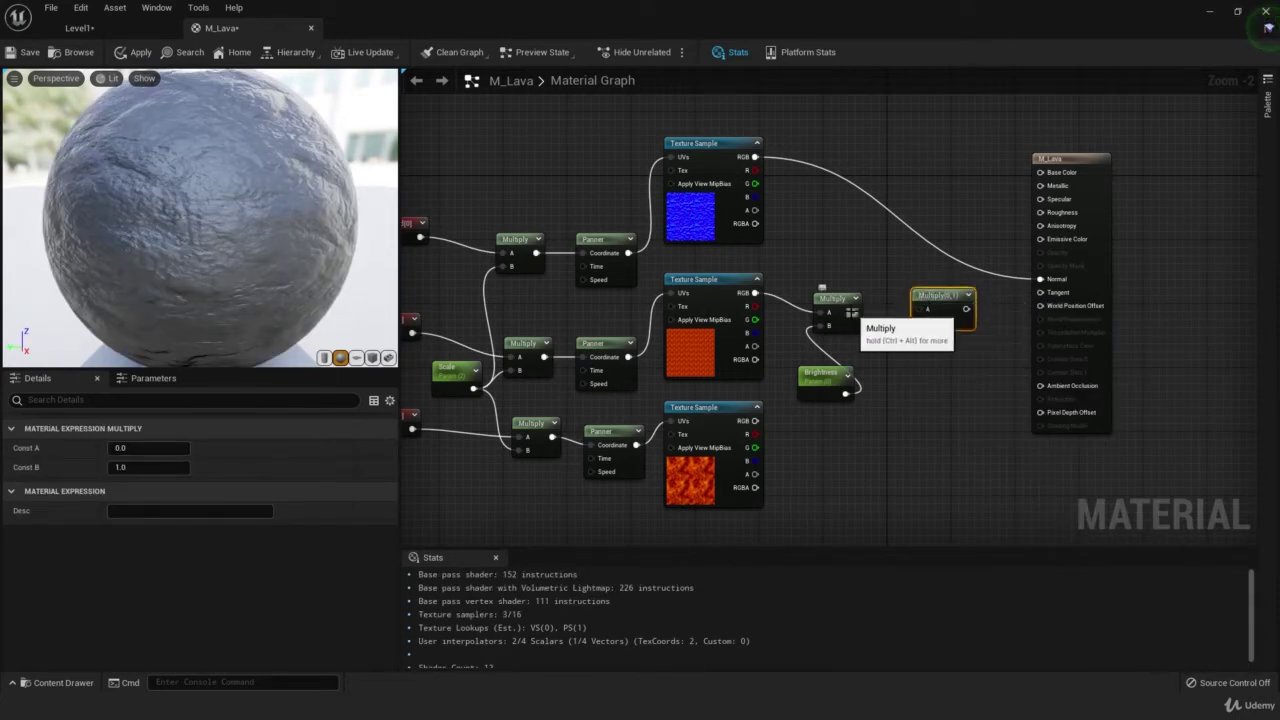
{"action": "left_click_drag", "start_coordinate": [853, 312], "coordinate": [1043, 245]}
{"action": "right_click_drag", "start_coordinate": [956, 228], "coordinate": [967, 251]}
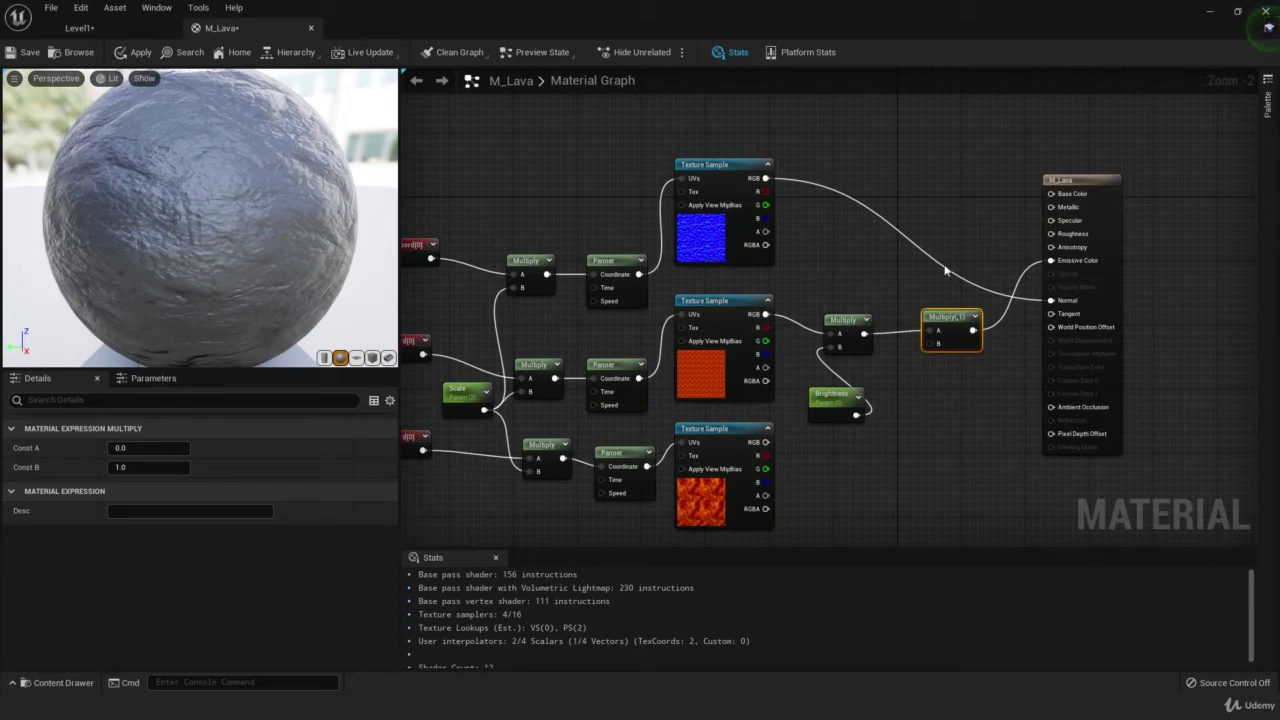
- Set the Brightness parameter's default value to 5.0 and inspect the glowing preview sphere
{"action": "left_click", "coordinate": [803, 388]}
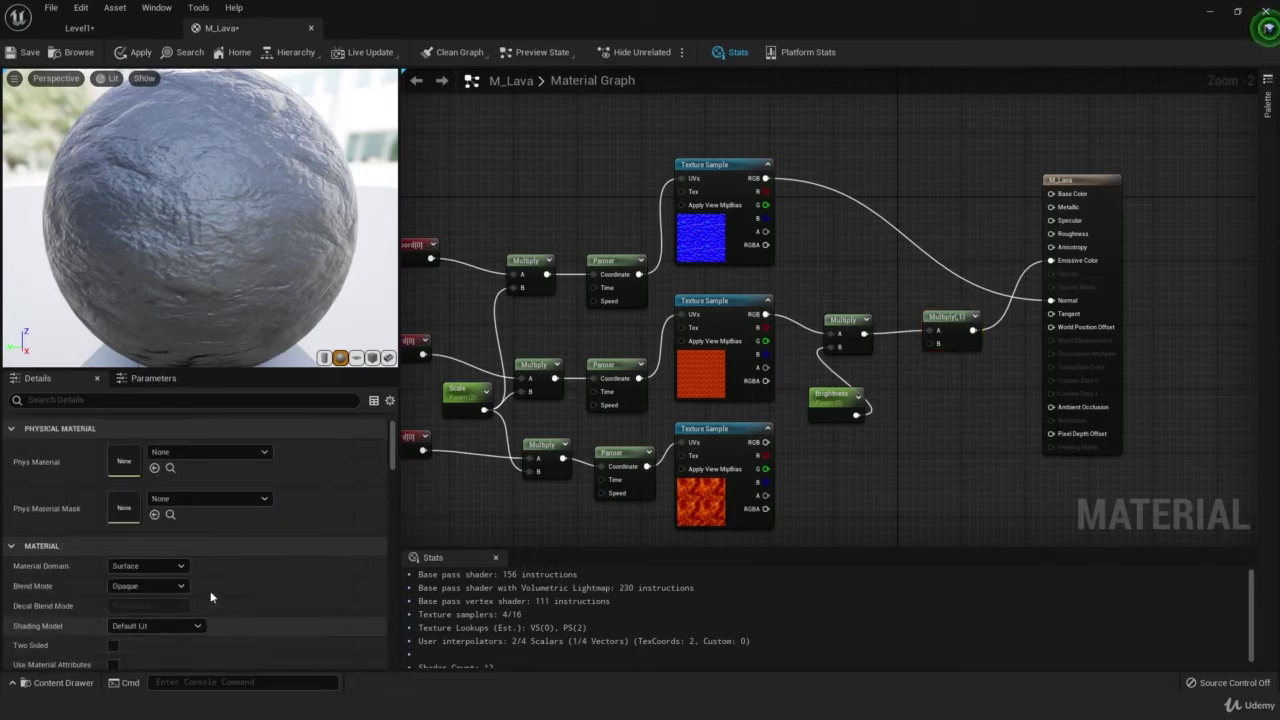
{"action": "left_click", "coordinate": [824, 396]}
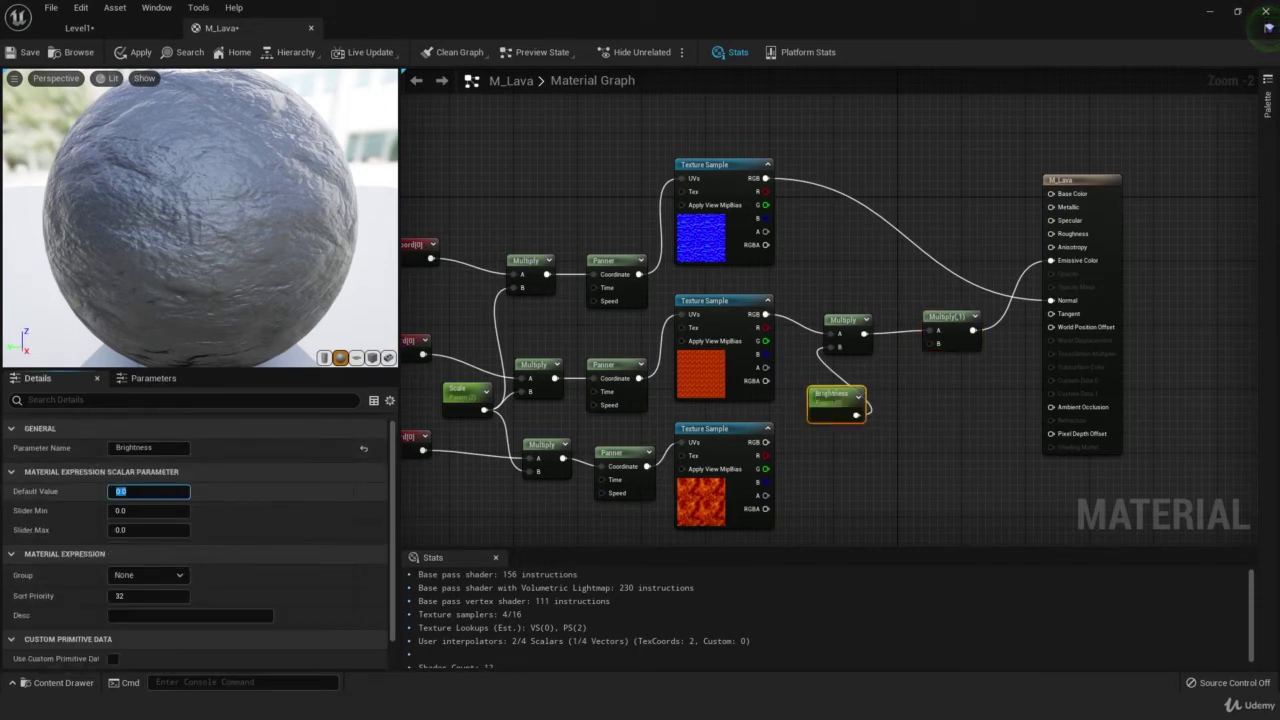
{"action": "type", "text": "5"}
{"action": "key", "text": "Return"}
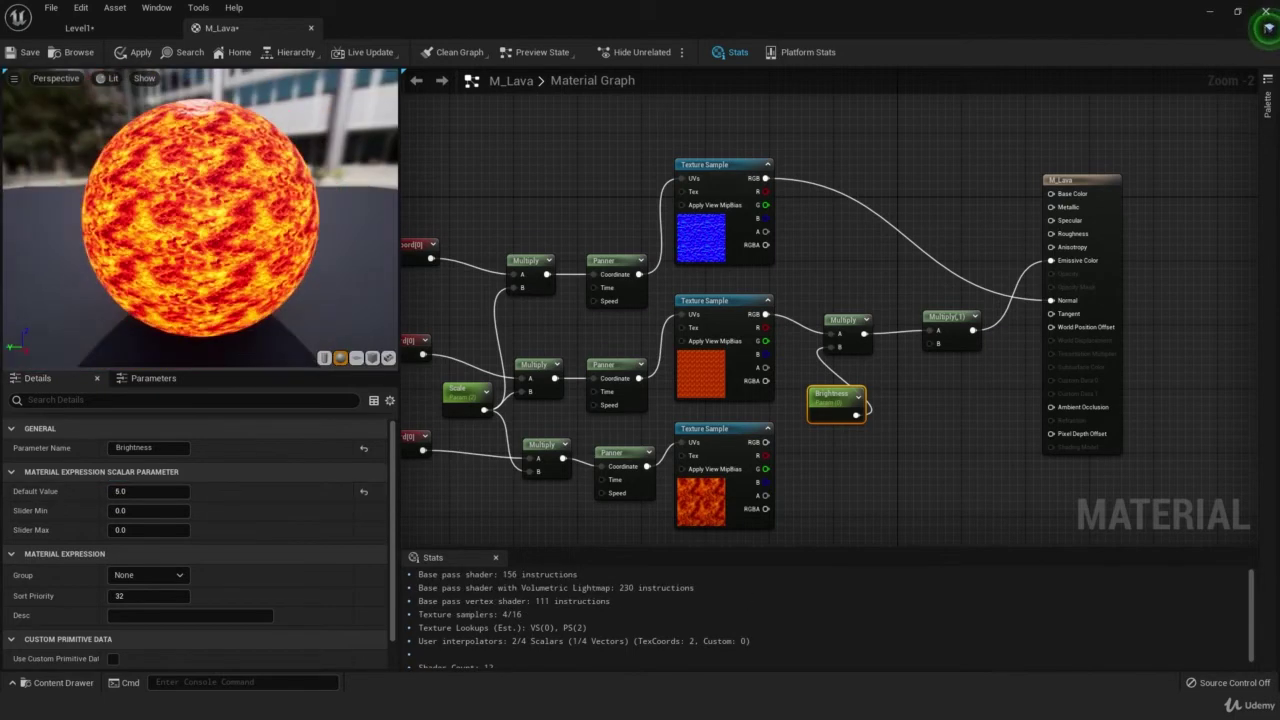
{"action": "left_click_drag", "start_coordinate": [240, 200], "coordinate": [130, 240]}
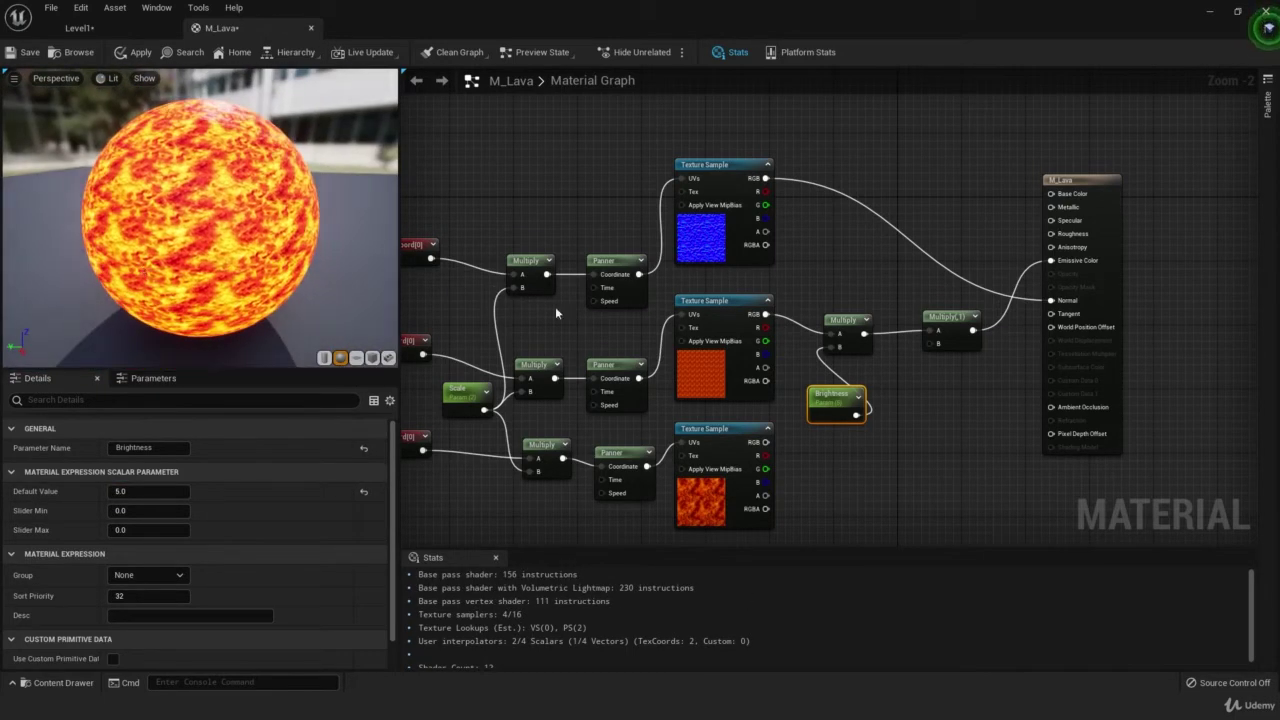
- Set the Speed X of the Panner feeding the normal map texture to 0.007
{"action": "left_click", "coordinate": [533, 330]}
{"action": "right_click_drag", "start_coordinate": [533, 330], "coordinate": [622, 275]}
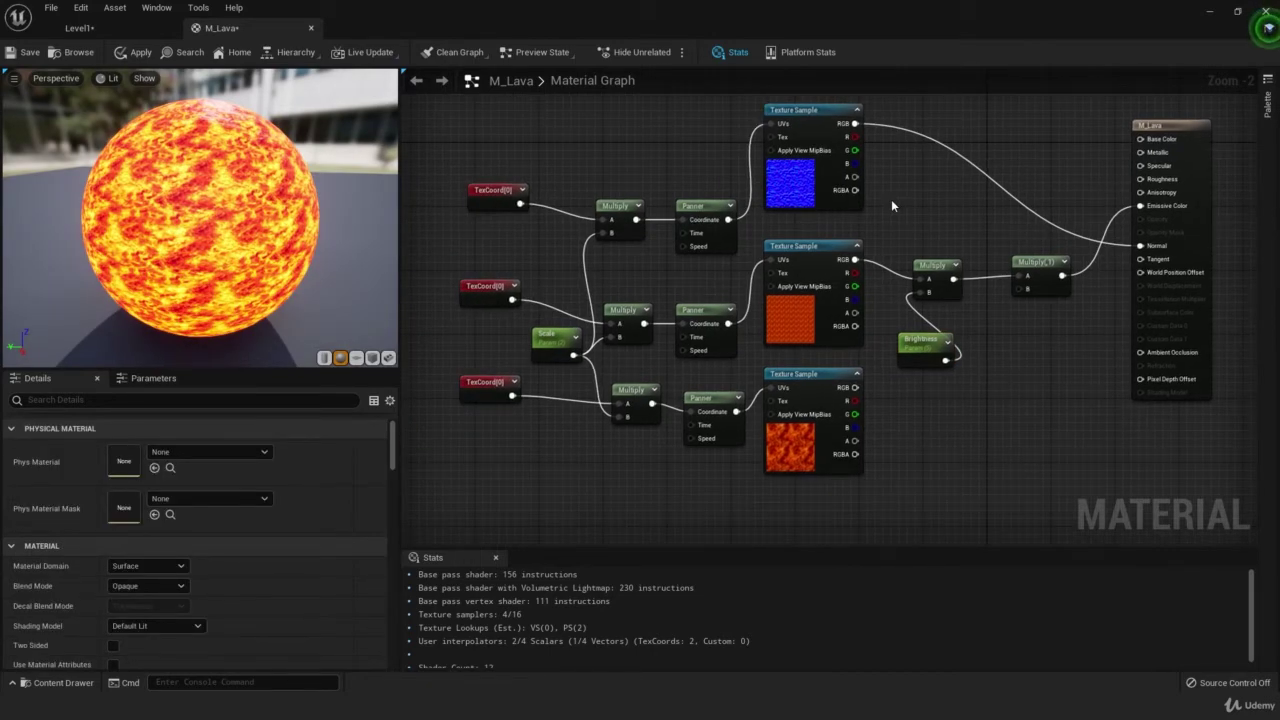
{"action": "left_click", "coordinate": [700, 220]}
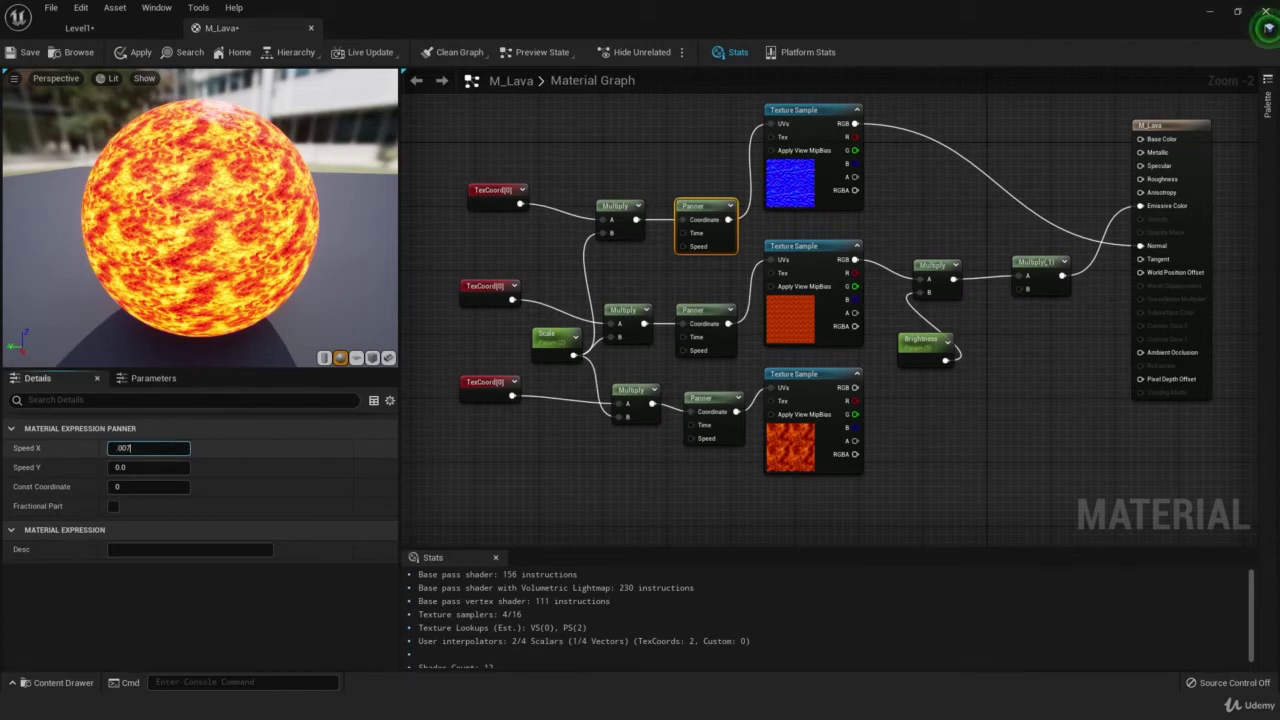
{"action": "type", "text": ".007"}
{"action": "key", "text": "Return"}
- Set the middle Panner's Speed X to 0.1
{"action": "left_click", "coordinate": [705, 320]}
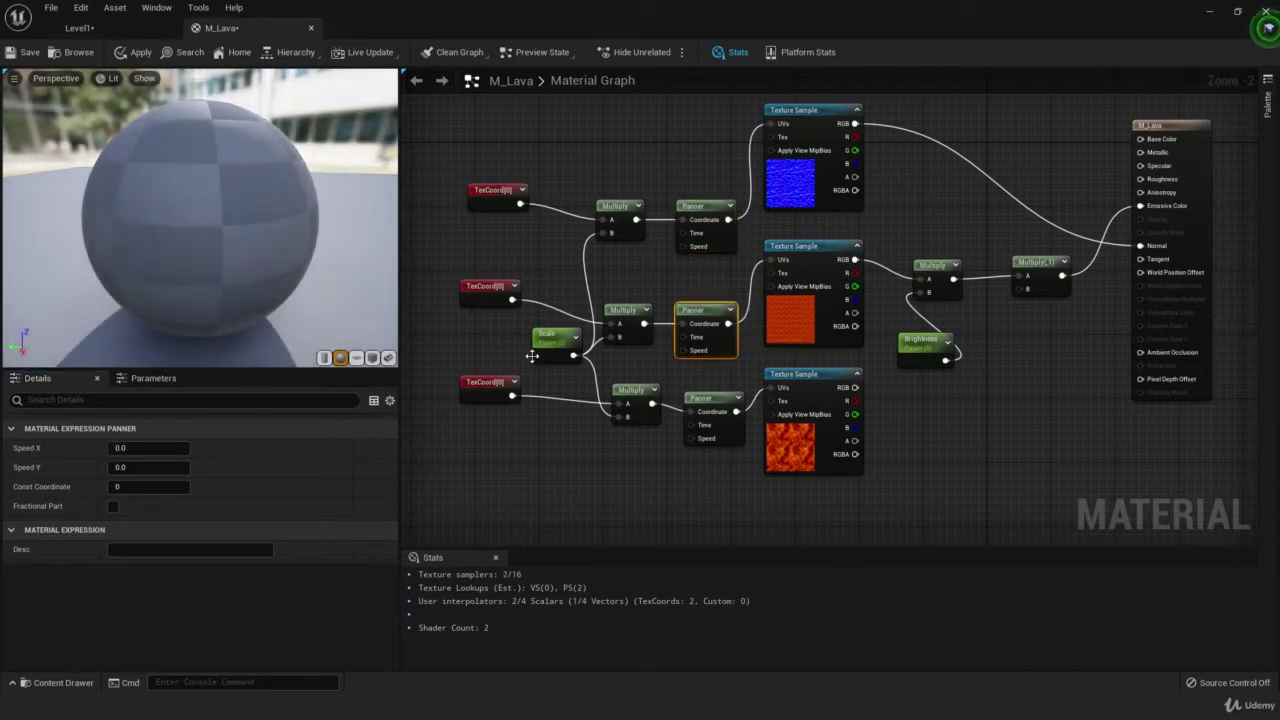
{"action": "left_click", "coordinate": [148, 448]}
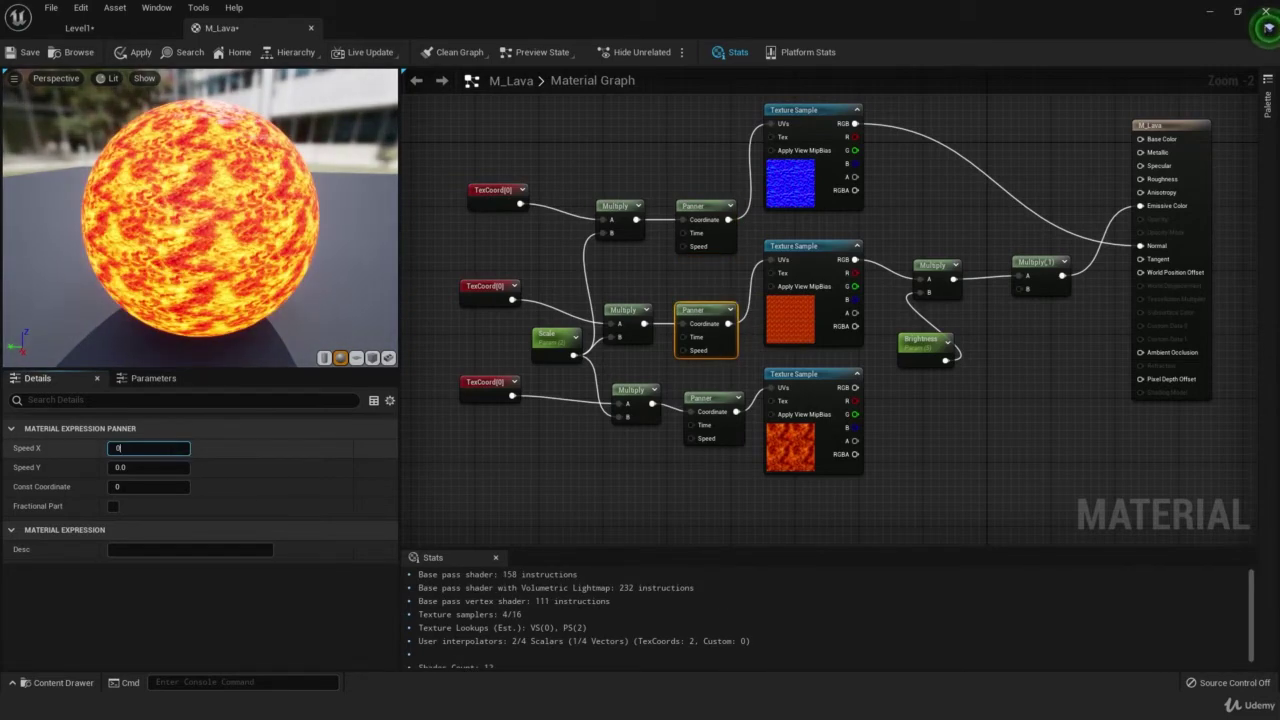
{"action": "type", "text": "0"}
{"action": "key", "text": "Return"}
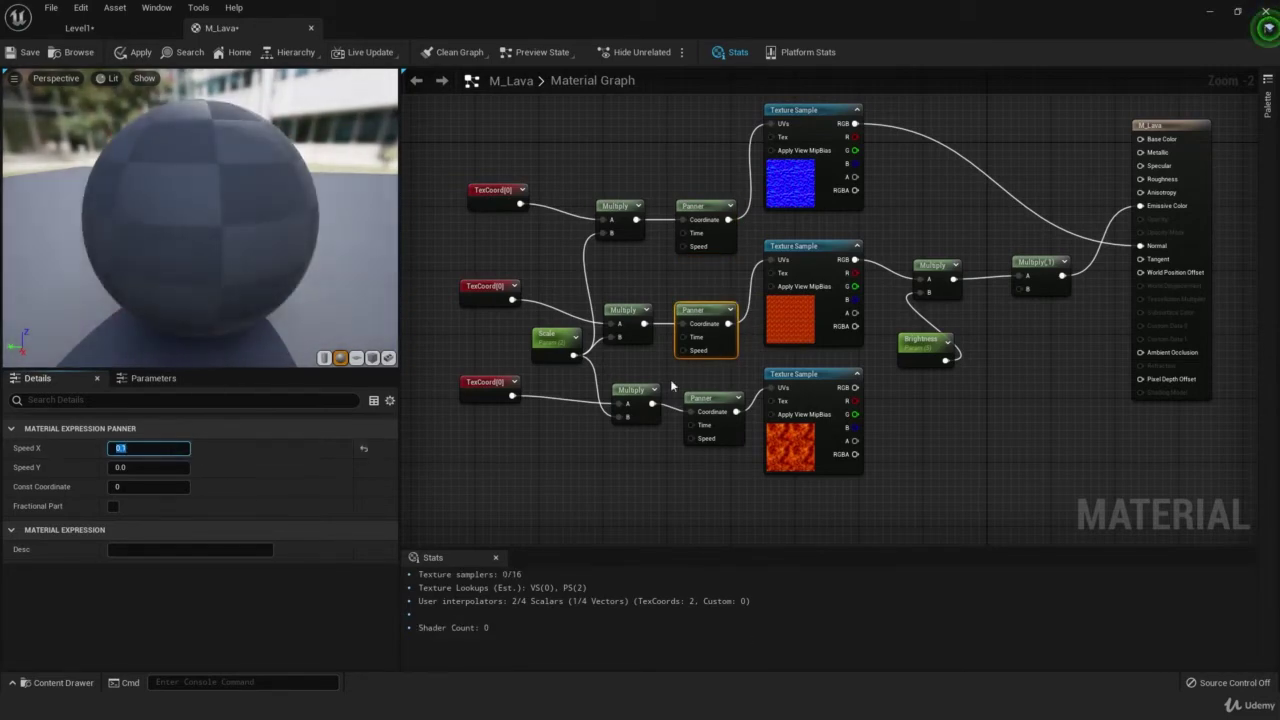
- Set the lower Panner's Speed X to 0.01 and align the node beneath the other two Panners
{"action": "left_click", "coordinate": [712, 399]}
{"action": "left_click", "coordinate": [148, 486]}
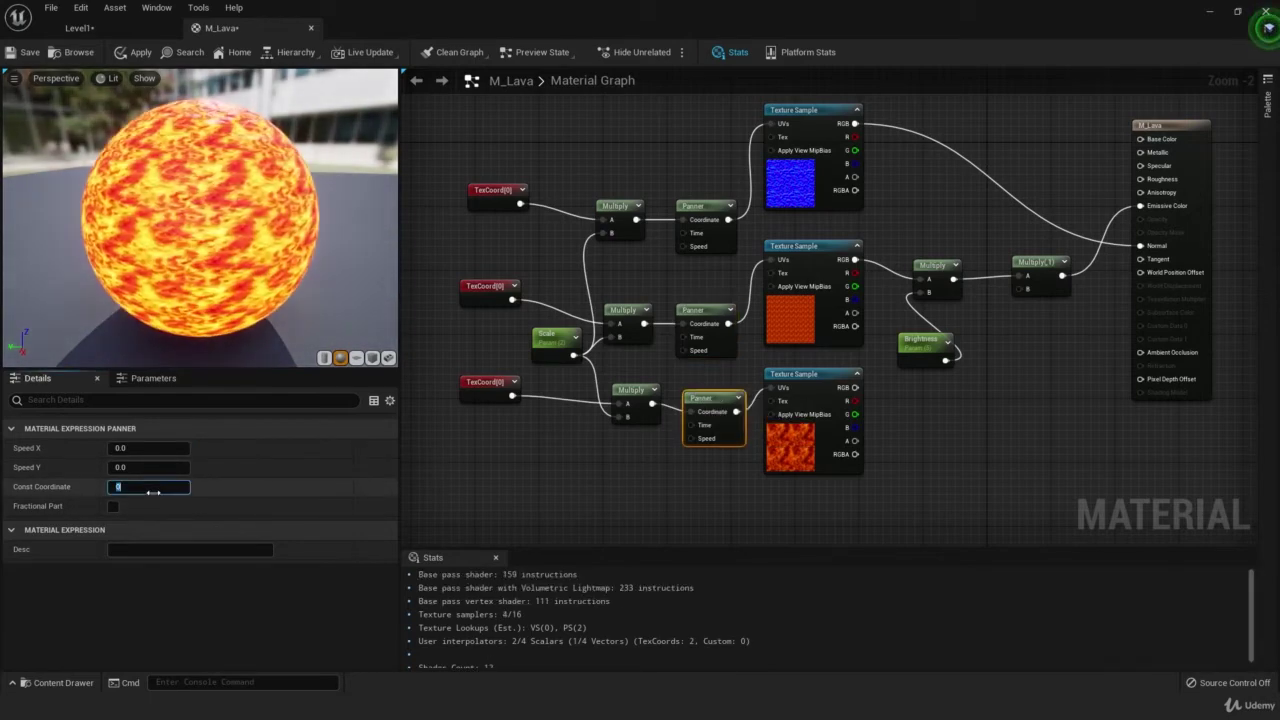
{"action": "left_click", "coordinate": [159, 449]}
{"action": "type", "text": "0.01"}
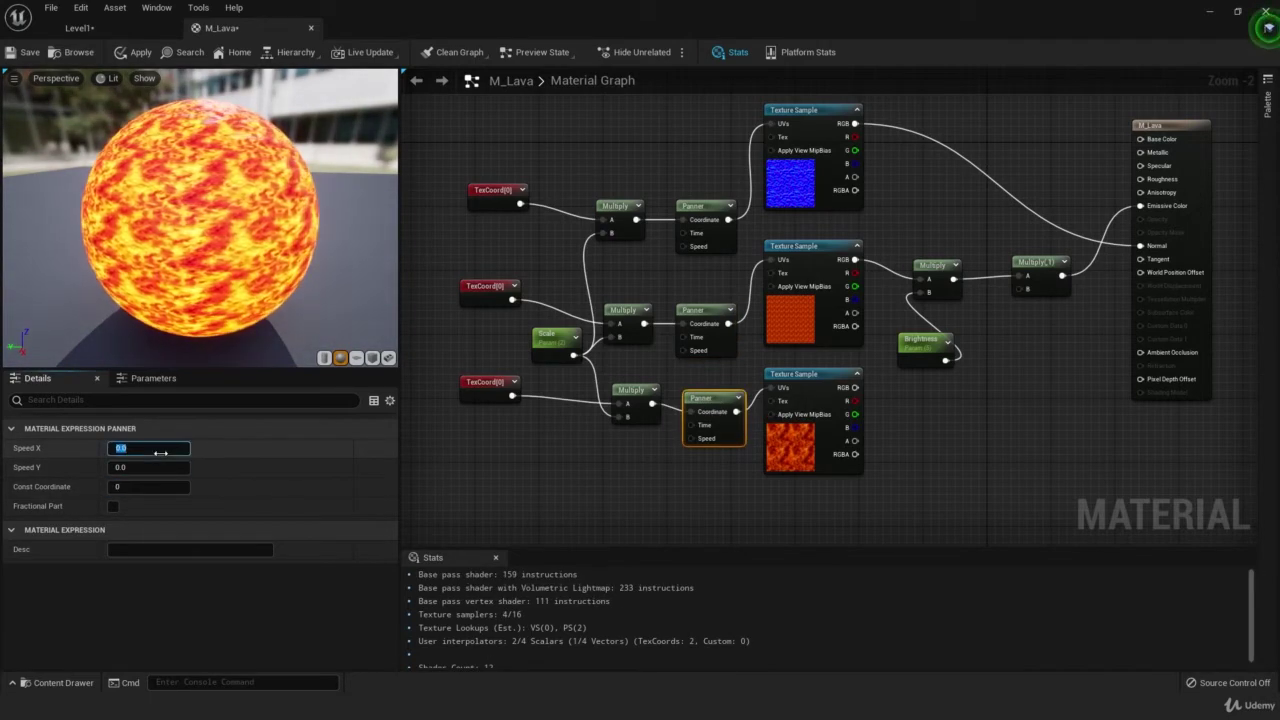
{"action": "key", "text": "Return"}
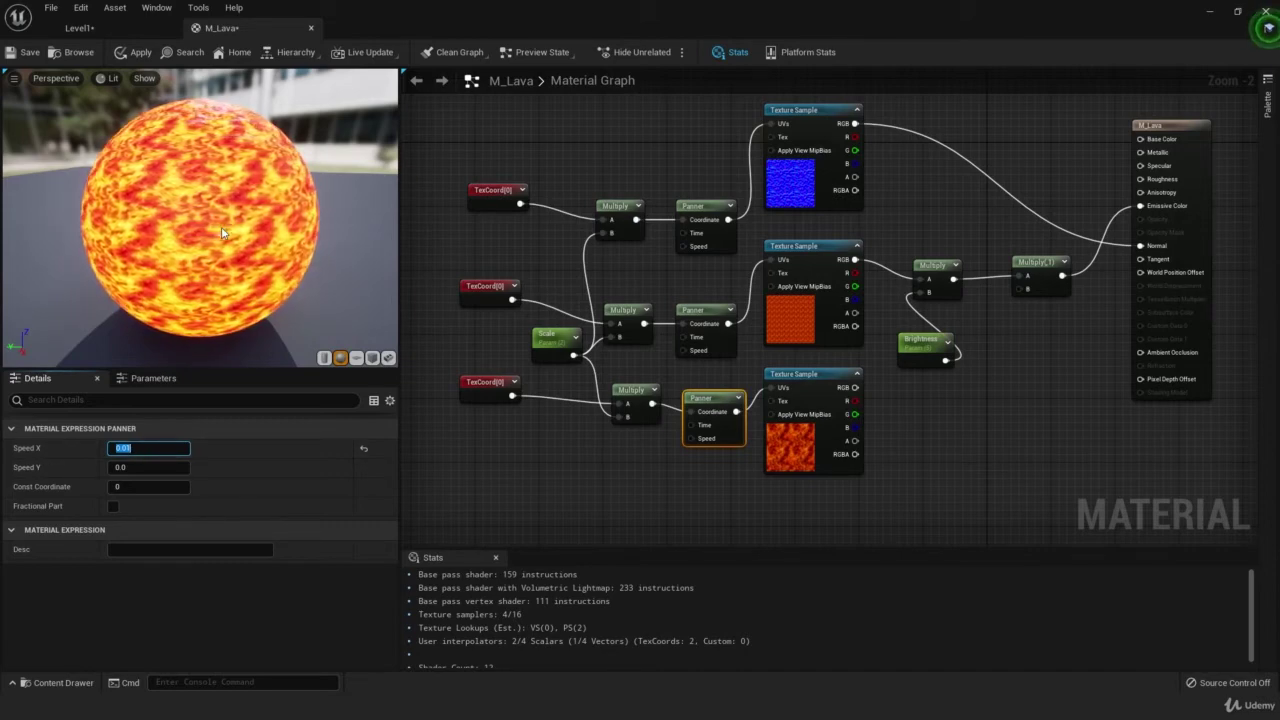
{"action": "left_click", "coordinate": [117, 449]}
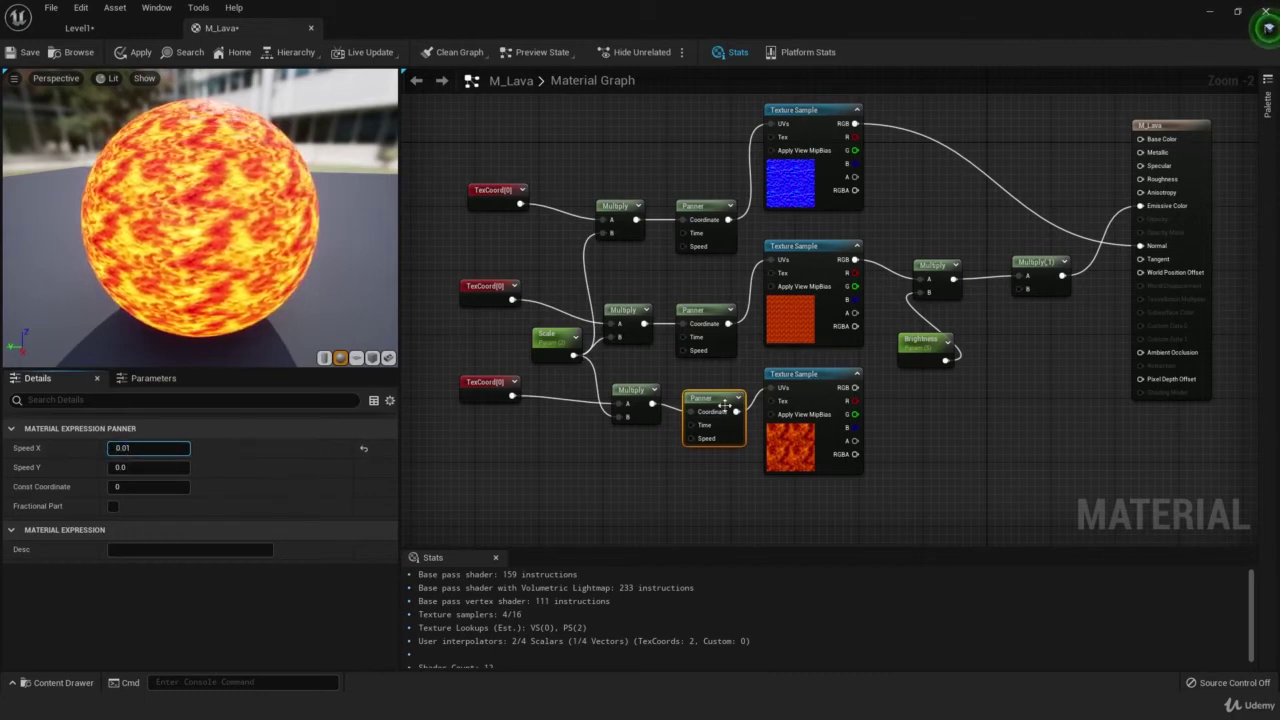
{"action": "left_click", "coordinate": [633, 474]}
{"action": "left_click", "coordinate": [724, 403]}
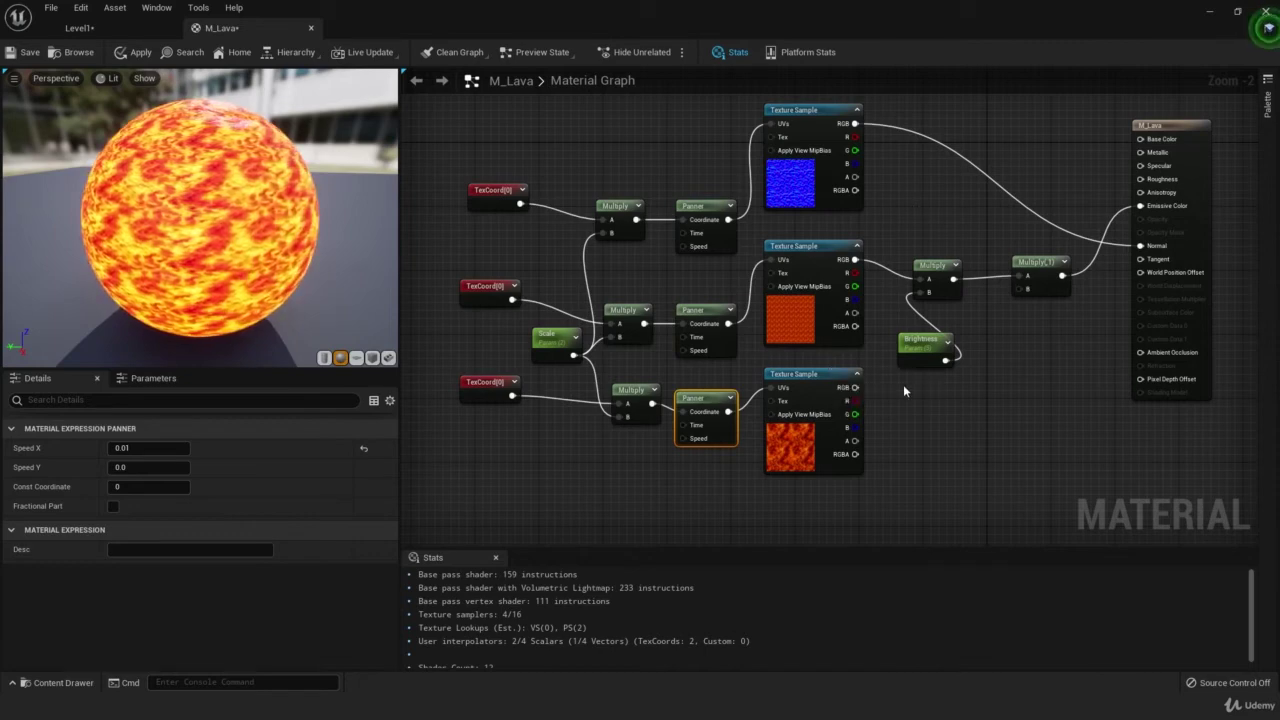
- Add an Add node below the second Multiply and connect the normal map texture's R output to its A input
{"action": "right_click", "coordinate": [1020, 390]}
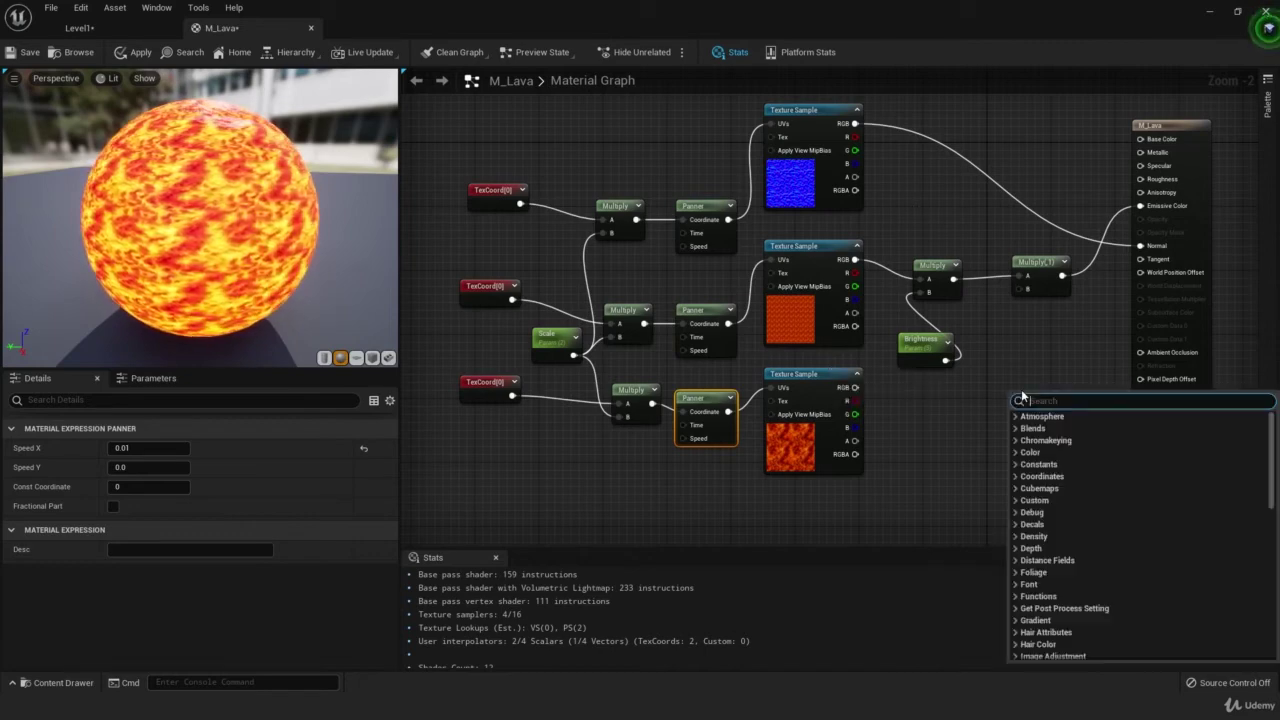
{"action": "type", "text": "add"}
{"action": "key", "text": "Return"}
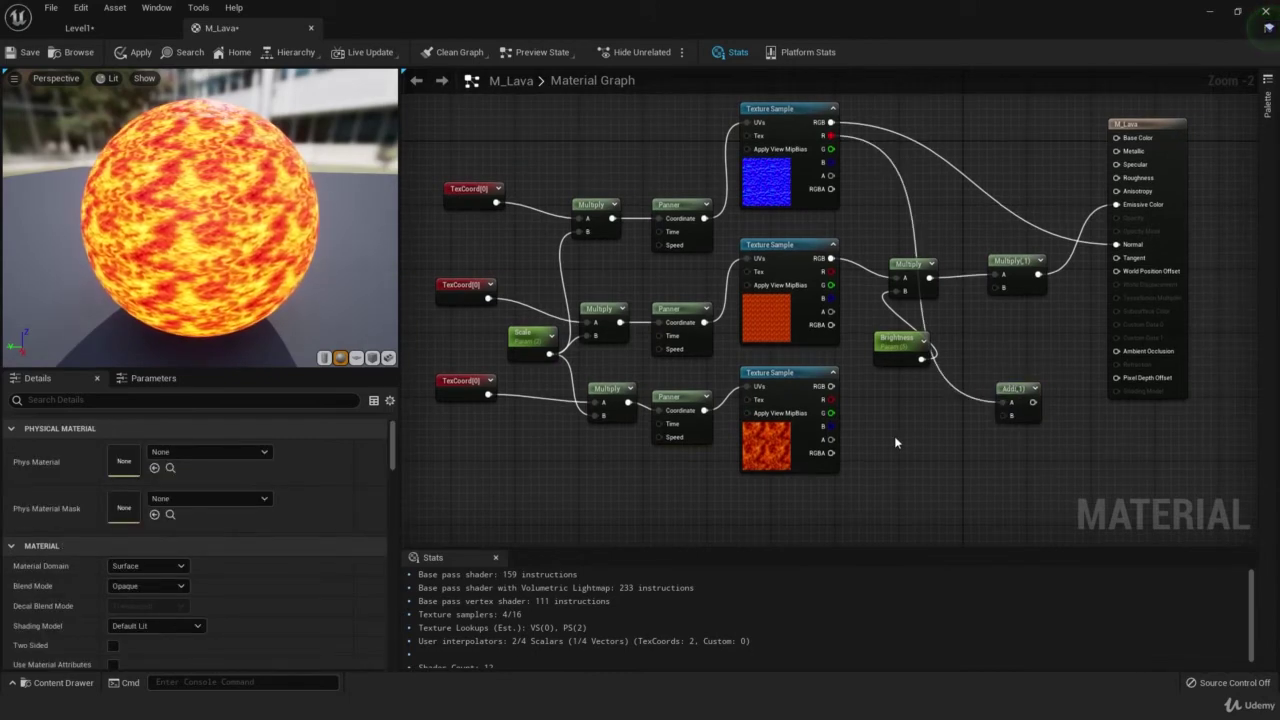
- Add a LinearInterpolate node beside the lower fire texture sample
{"action": "right_click", "coordinate": [895, 442]}
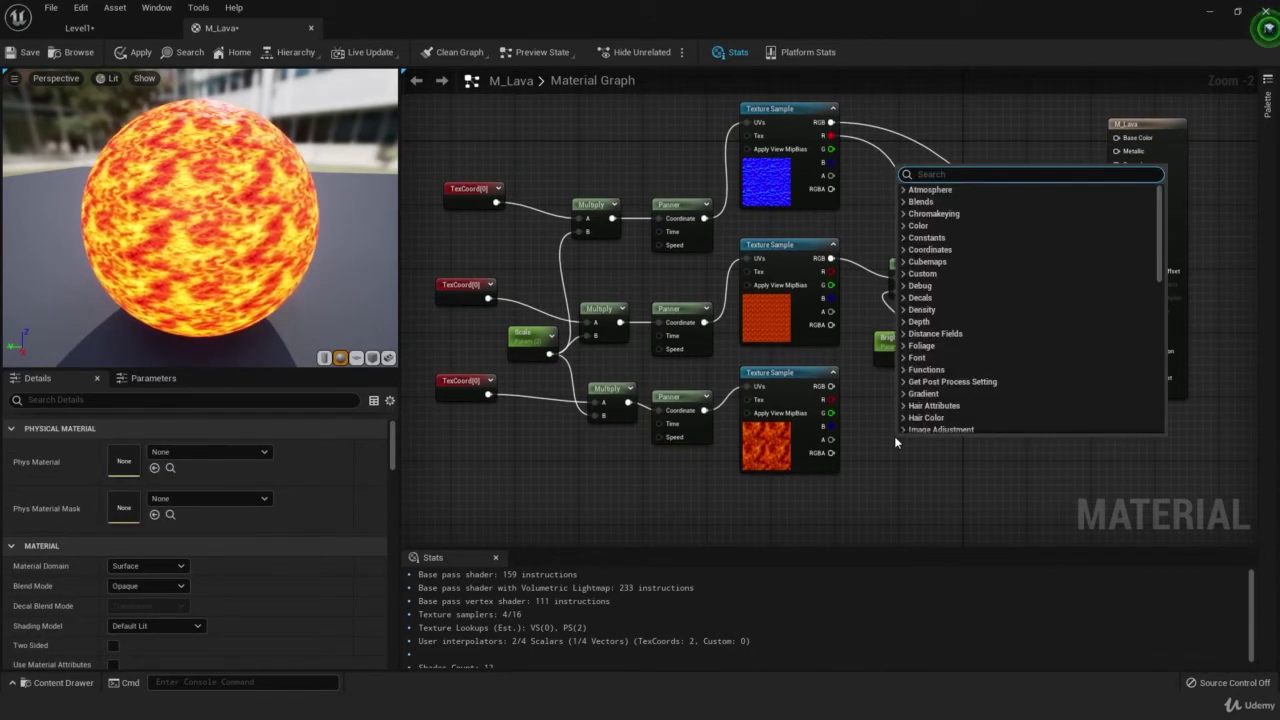
{"action": "type", "text": "ler"}
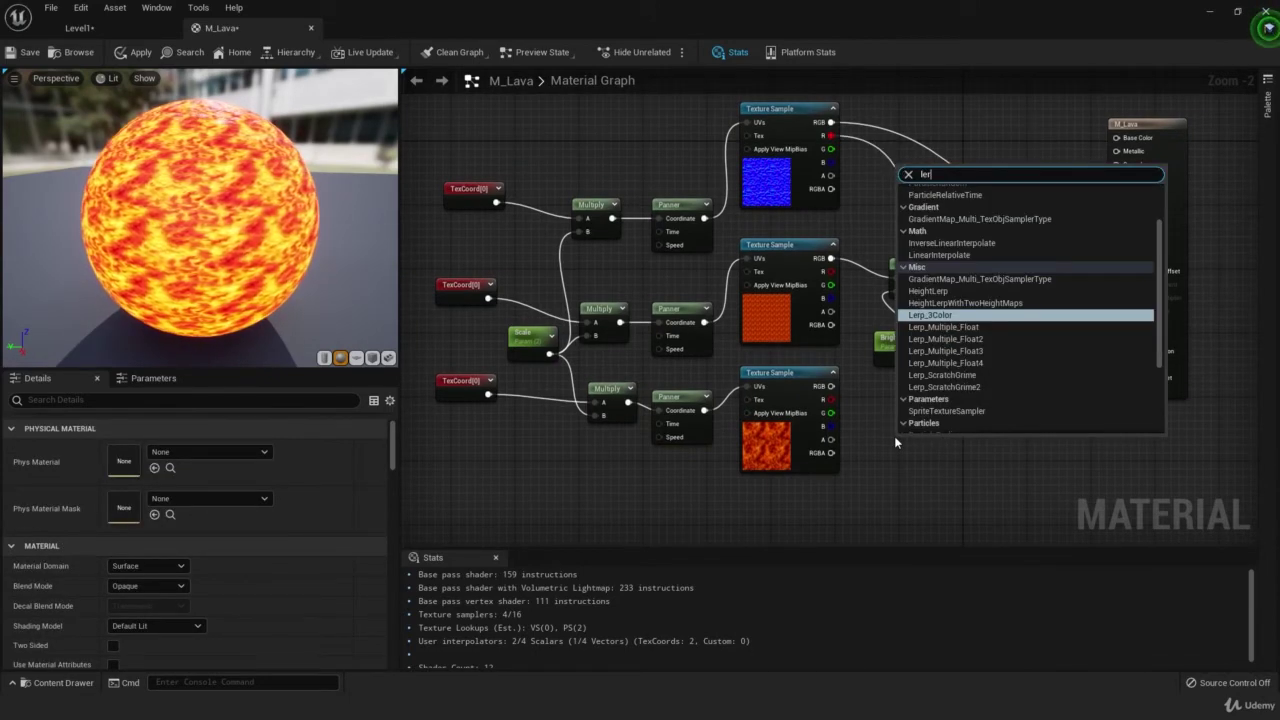
{"action": "scroll", "coordinate": [975, 396], "scroll_direction": "down", "scroll_amount": 3}
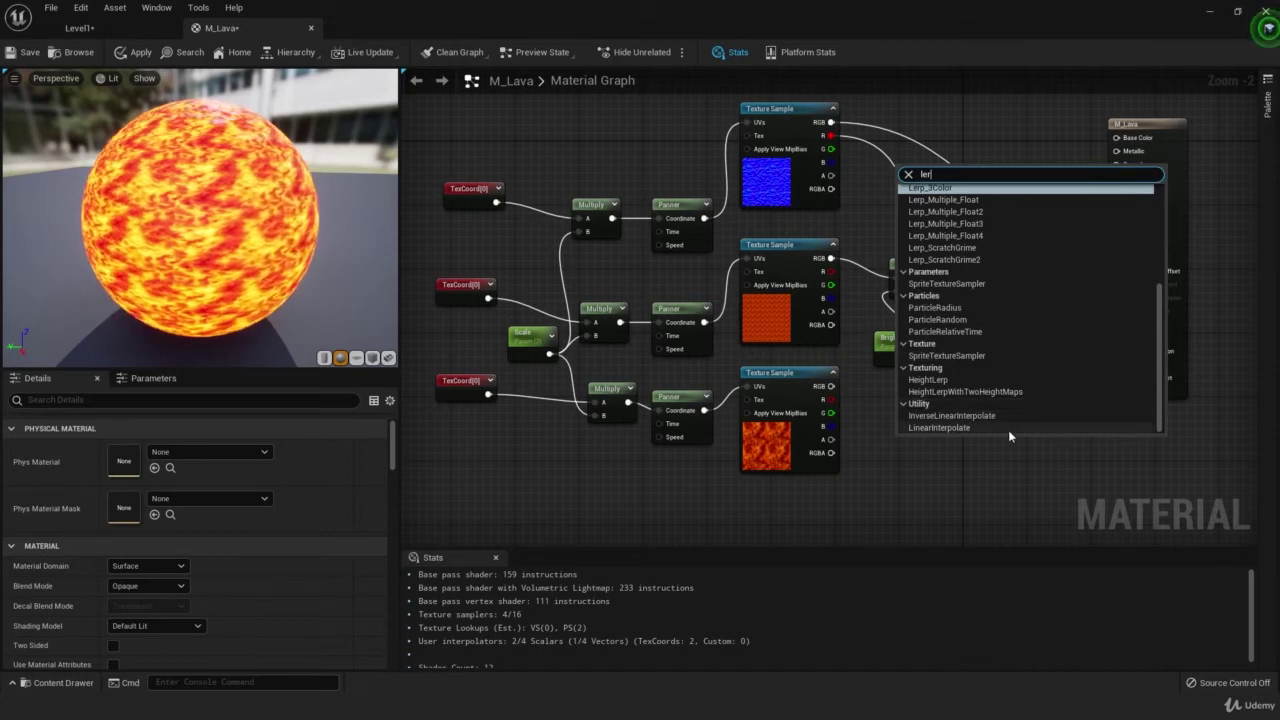
{"action": "left_click", "coordinate": [1008, 431]}
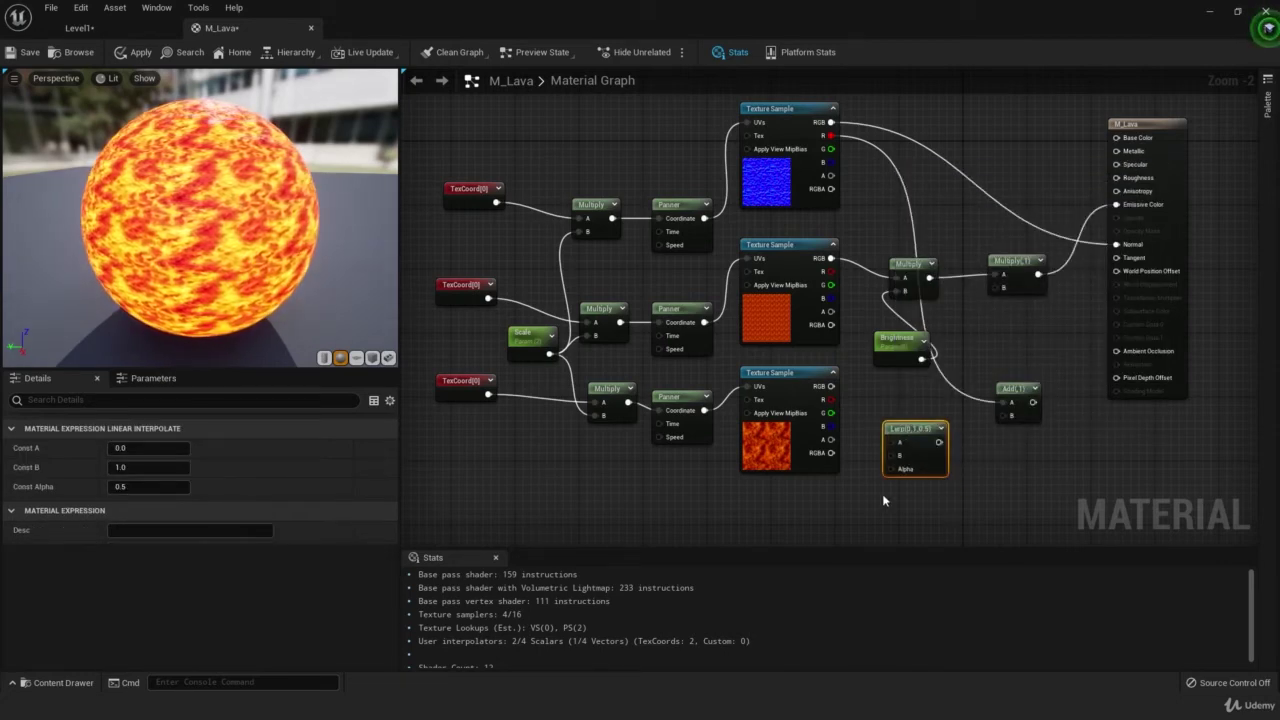
- Set the Lerp node's Const A to -1.0 and Const B to 1.8
{"action": "left_click", "coordinate": [158, 449]}
{"action": "type", "text": "-1"}
{"action": "key", "text": "Return"}
{"action": "left_click", "coordinate": [149, 467]}
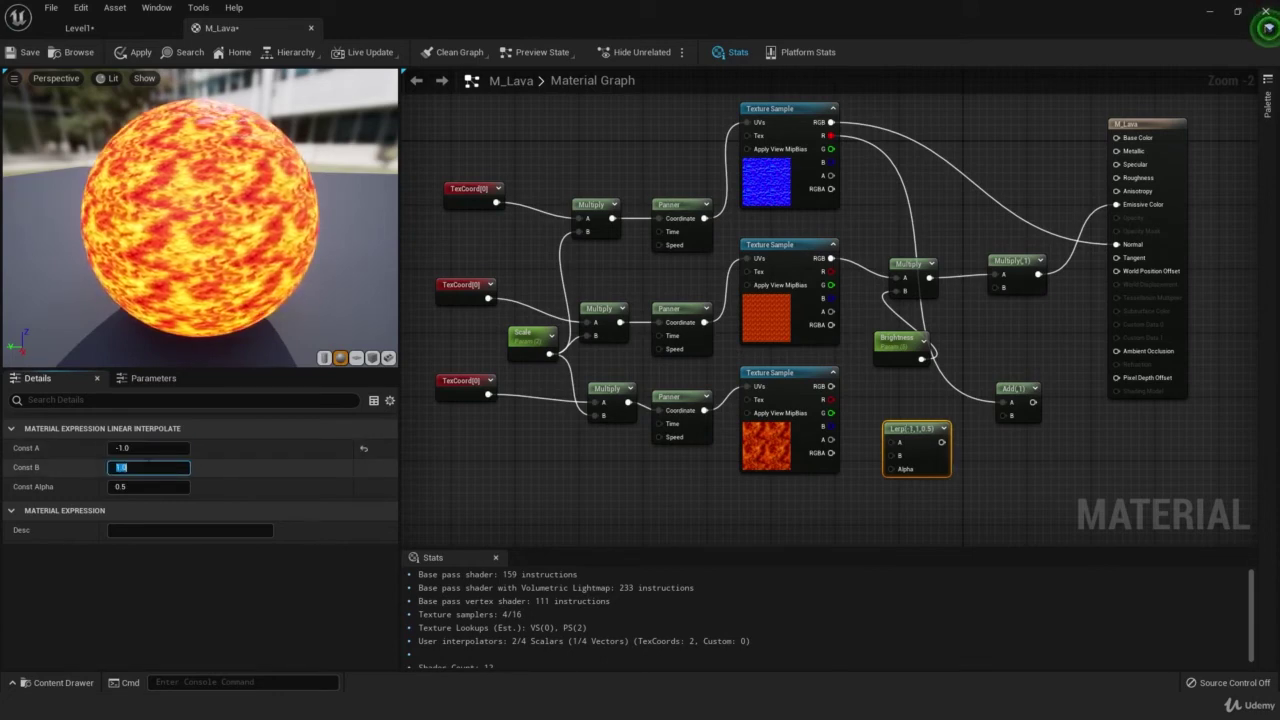
{"action": "type", "text": "1.8"}
{"action": "key", "text": "Return"}
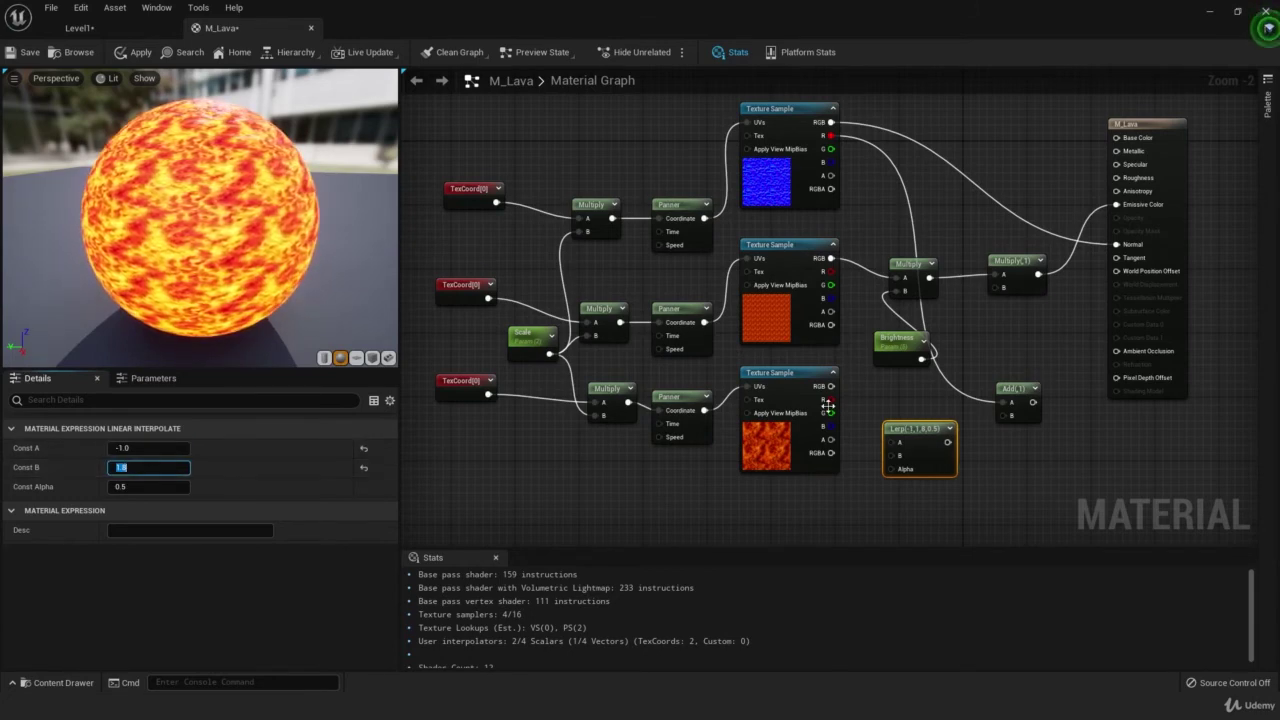
- Connect the lower fire texture's R output through the Lerp's Alpha and the Add's B into the last Multiply's B, and apply the material
{"action": "left_click_drag", "start_coordinate": [831, 399], "coordinate": [1003, 415]}
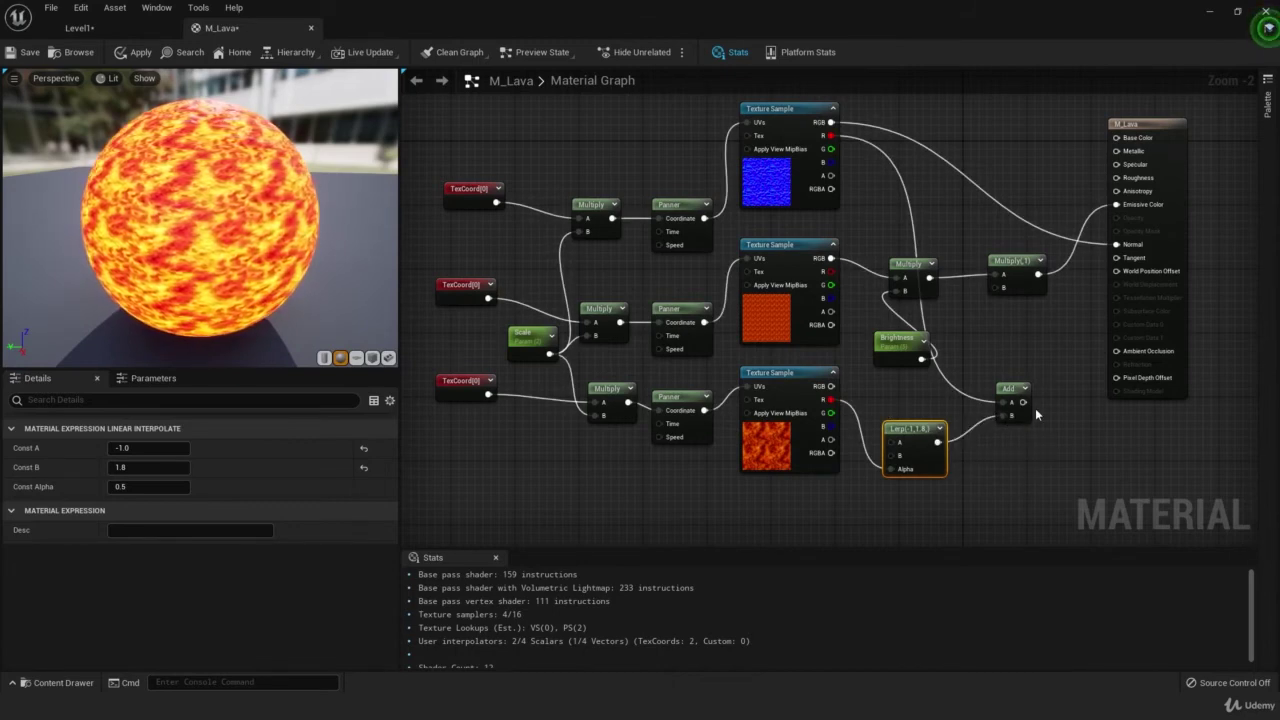
{"action": "left_click_drag", "start_coordinate": [1022, 401], "coordinate": [1003, 290]}
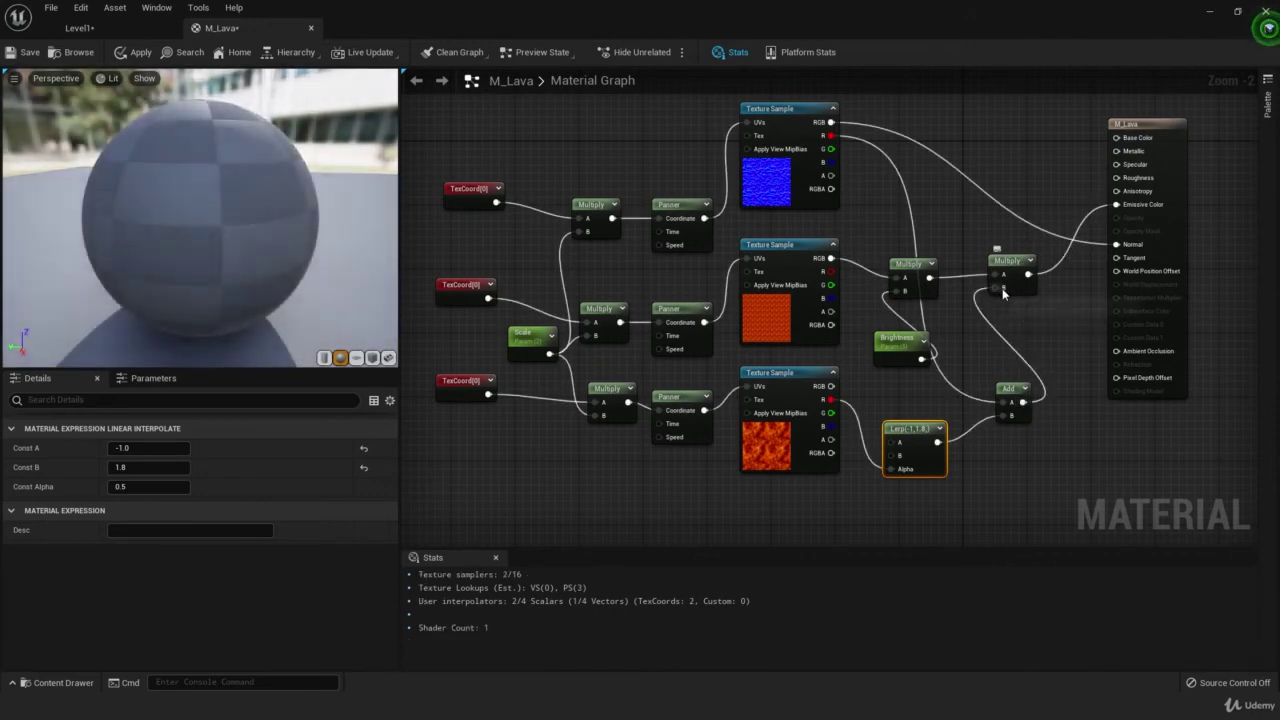
{"action": "mouse_move", "coordinate": [230, 231]}
{"action": "left_mouse_down"}
{"action": "mouse_move", "coordinate": [335, 208]}
{"action": "mouse_move", "coordinate": [280, 228]}
{"action": "mouse_move", "coordinate": [305, 242]}
{"action": "mouse_move", "coordinate": [245, 240]}
{"action": "left_mouse_up"}
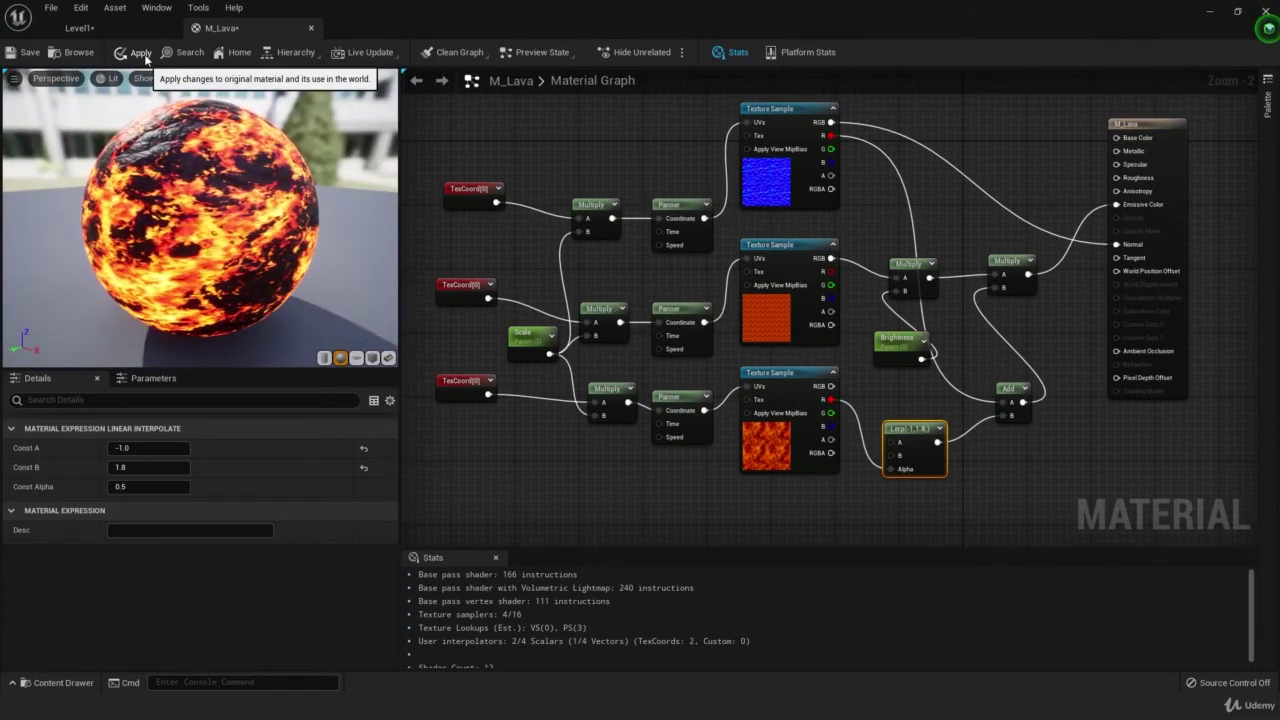
{"action": "left_click", "coordinate": [138, 52]}
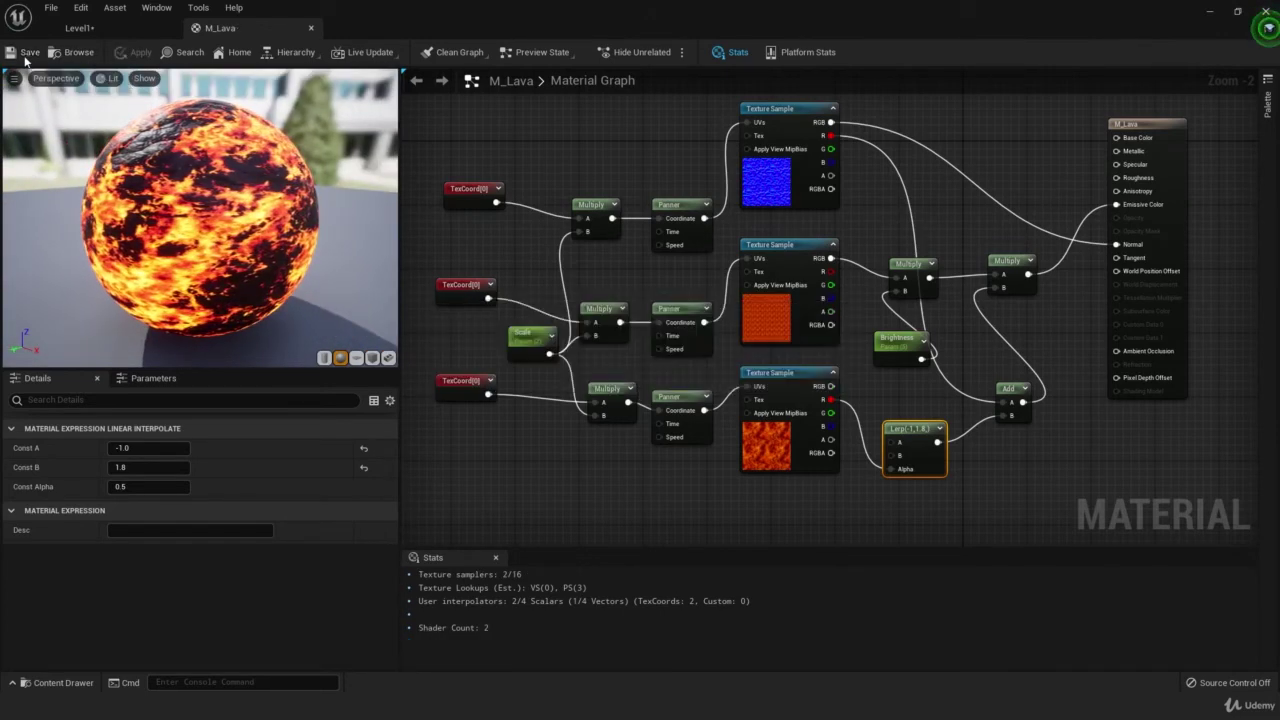
- In Level1, clear the content search and Texture filter, find the M_Lava material and assign it to the white plane between the rocks
{"action": "left_click", "coordinate": [80, 28]}
{"action": "mouse_move", "coordinate": [501, 412]}
{"action": "right_mouse_down"}
{"action": "mouse_move", "coordinate": [520, 418]}
{"action": "mouse_move", "coordinate": [506, 430]}
{"action": "mouse_move", "coordinate": [501, 412]}
{"action": "right_mouse_up"}
{"action": "key", "text": "ctrl+space"}
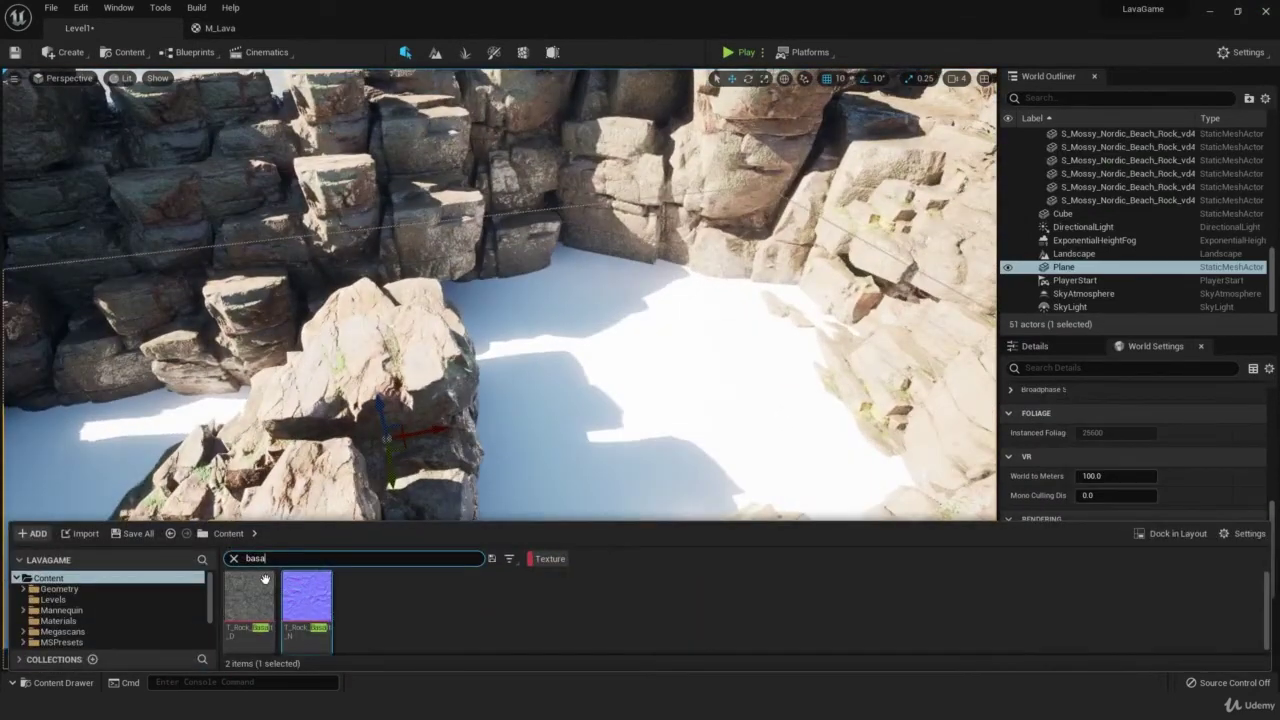
{"action": "left_click", "coordinate": [229, 560]}
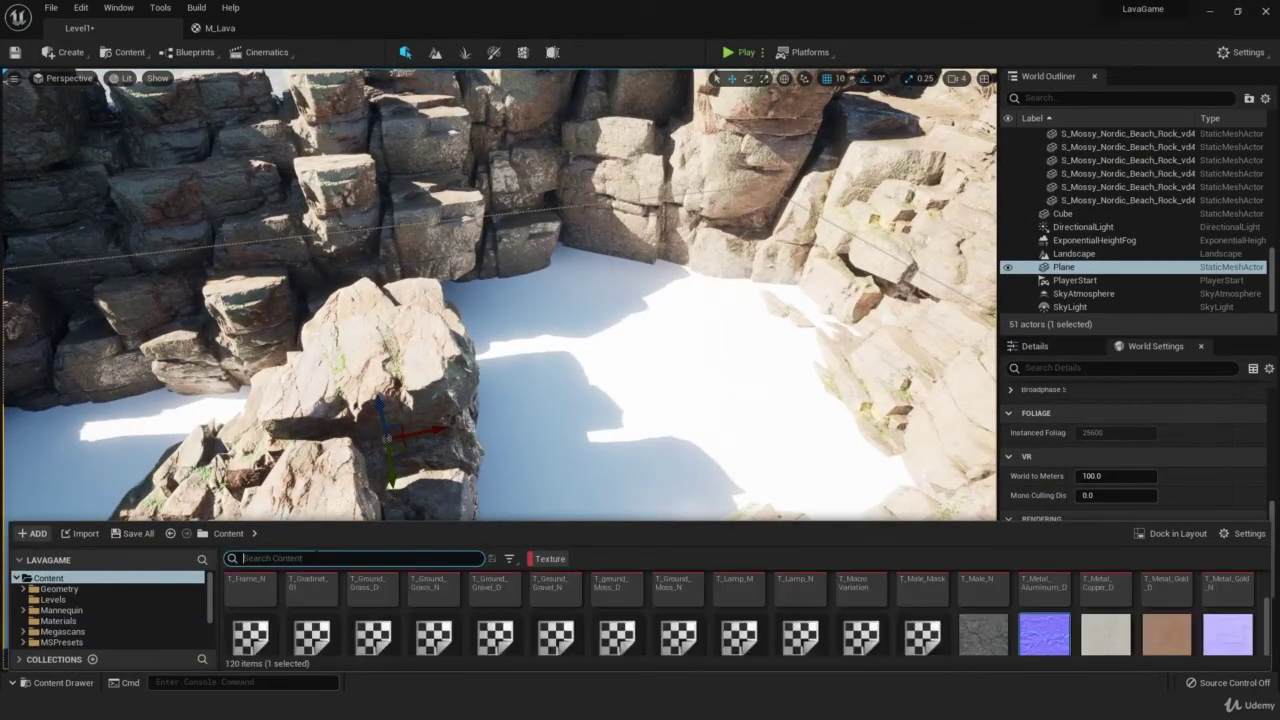
{"action": "left_click", "coordinate": [531, 558]}
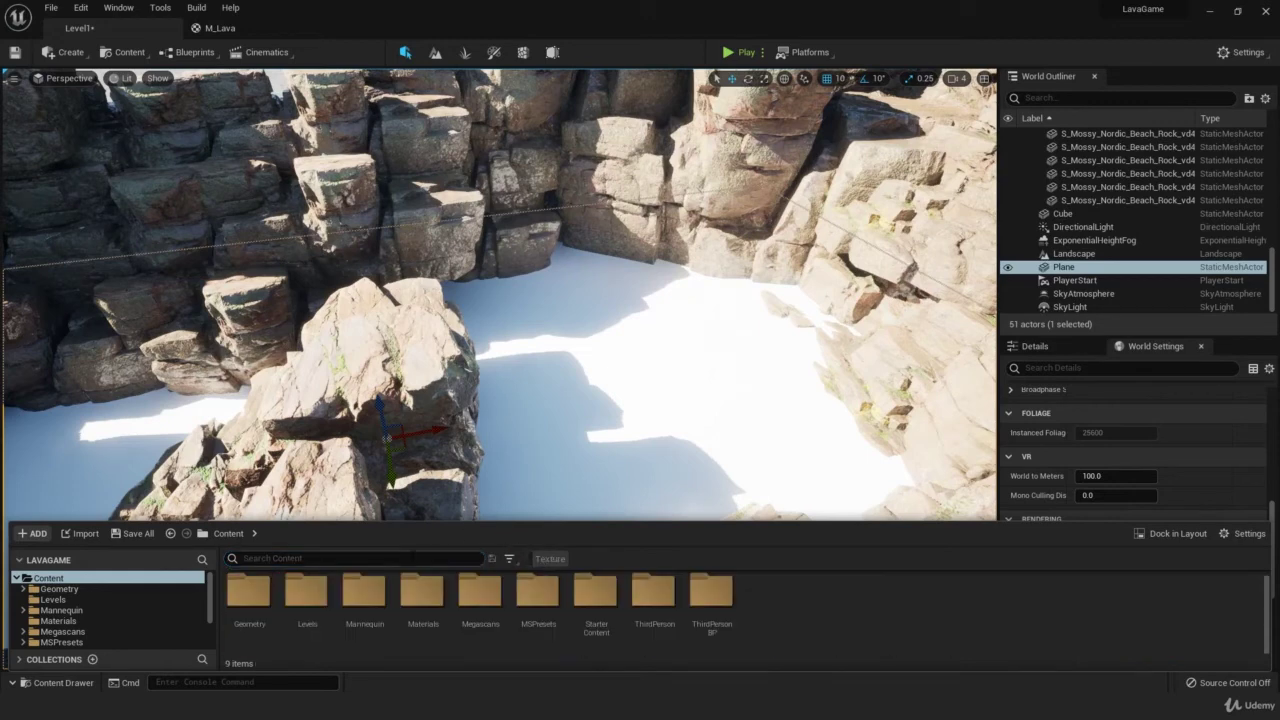
{"action": "type", "text": "laval"}
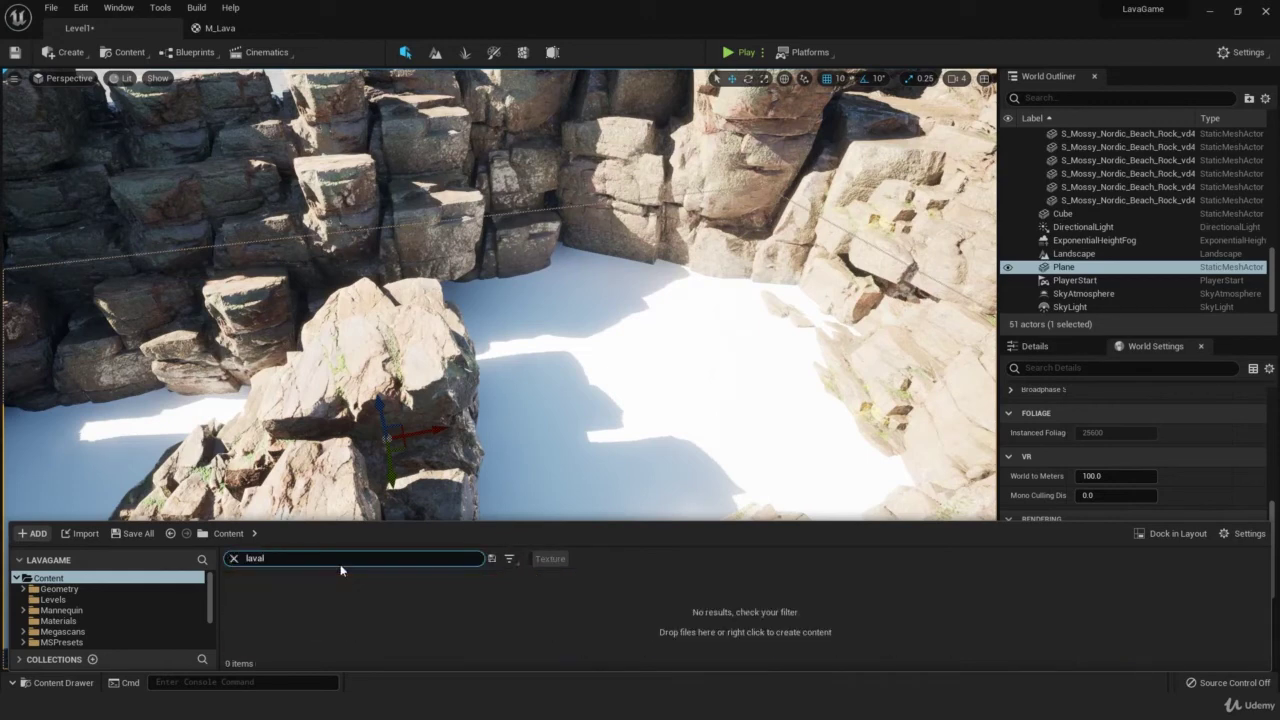
{"action": "left_click_drag", "start_coordinate": [240, 588], "coordinate": [623, 420]}
{"action": "right_click_drag", "start_coordinate": [623, 420], "coordinate": [623, 420]}
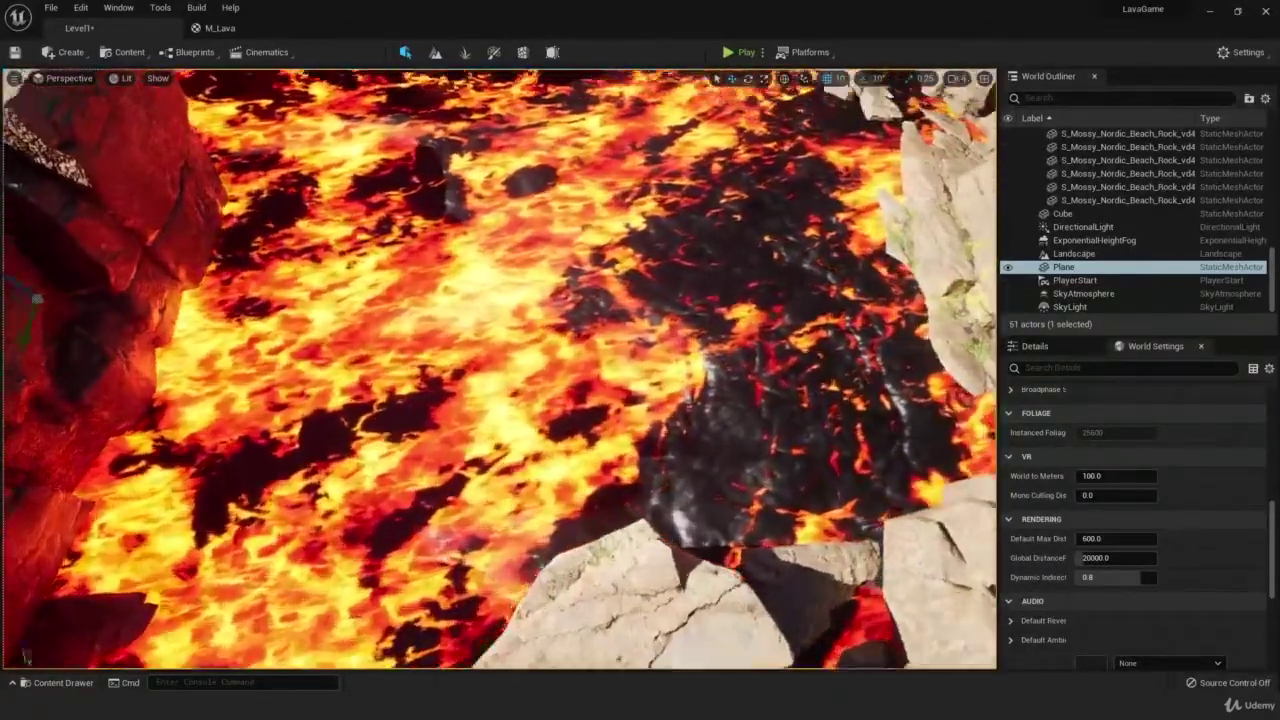
- Play-test the level, running the character over the rocks to examine the lava and its glow
{"action": "right_click_drag", "start_coordinate": [623, 420], "coordinate": [623, 420]}
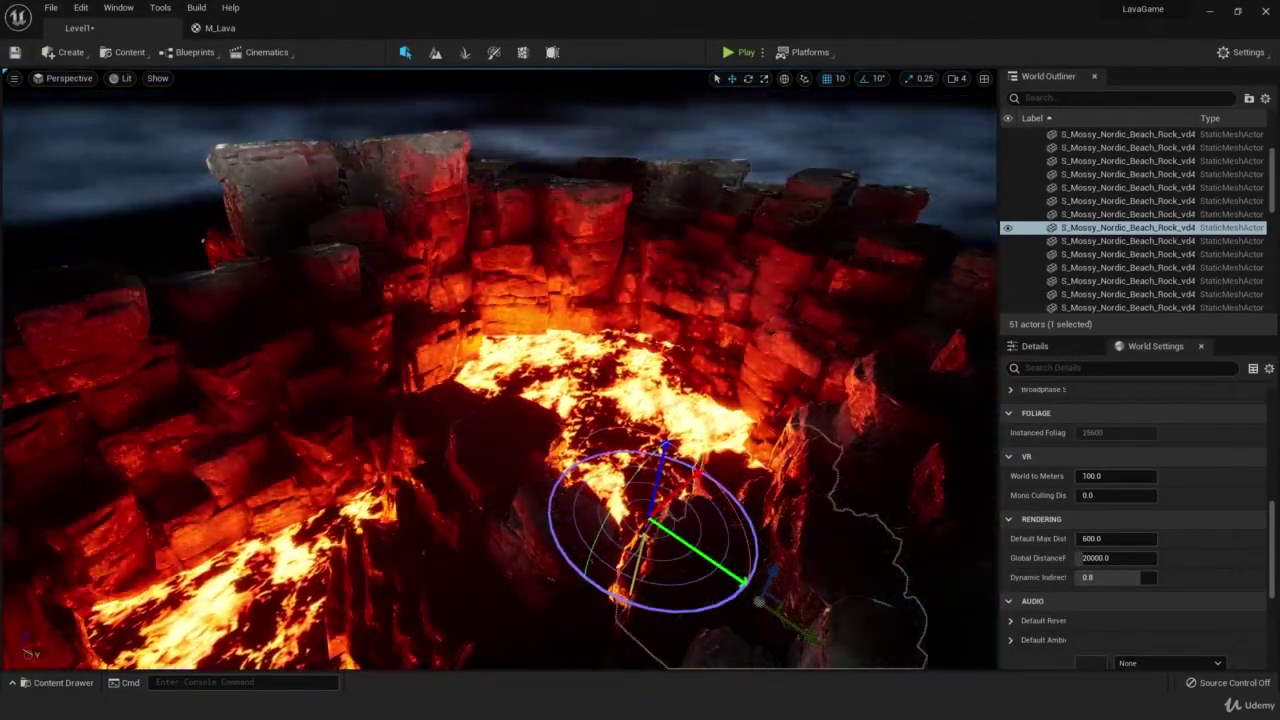
{"action": "mouse_move", "coordinate": [836, 129]}
{"action": "right_mouse_down"}
{"action": "mouse_move", "coordinate": [640, 190]}
{"action": "mouse_move", "coordinate": [836, 150]}
{"action": "mouse_move", "coordinate": [836, 129]}
{"action": "right_mouse_up"}
{"action": "left_click", "coordinate": [740, 53]}
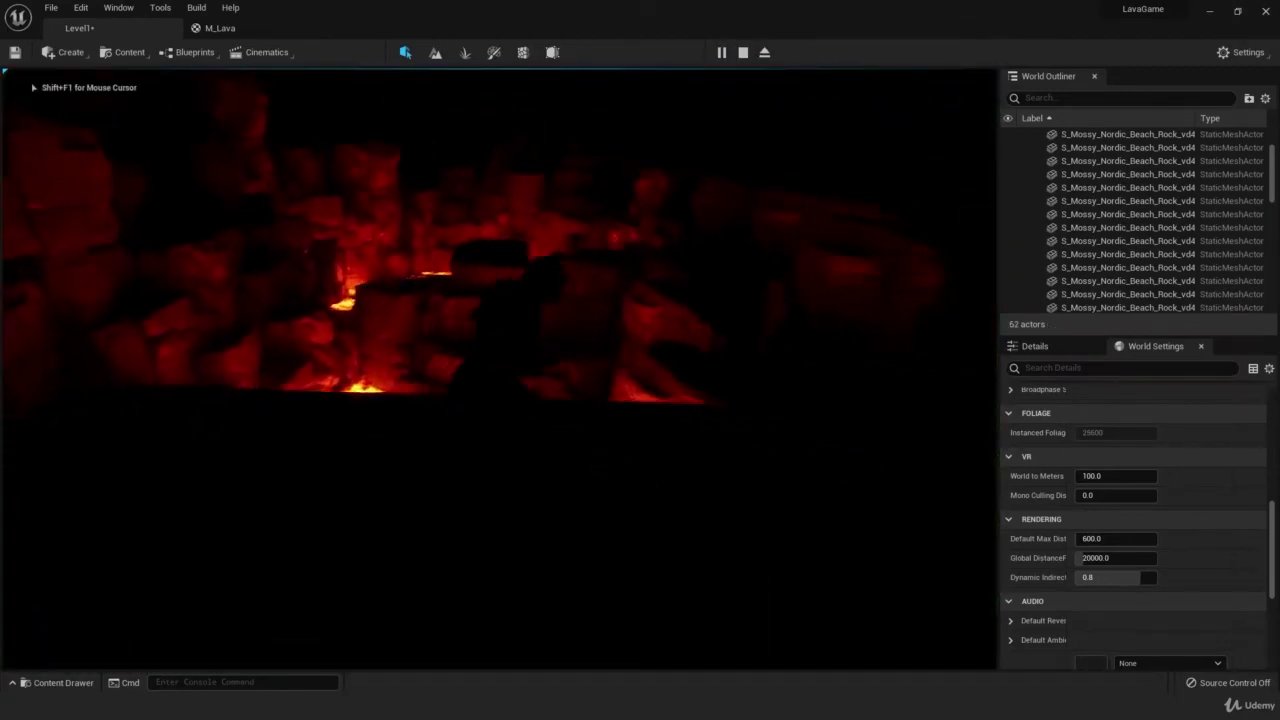
{"action": "key", "text": "w"}
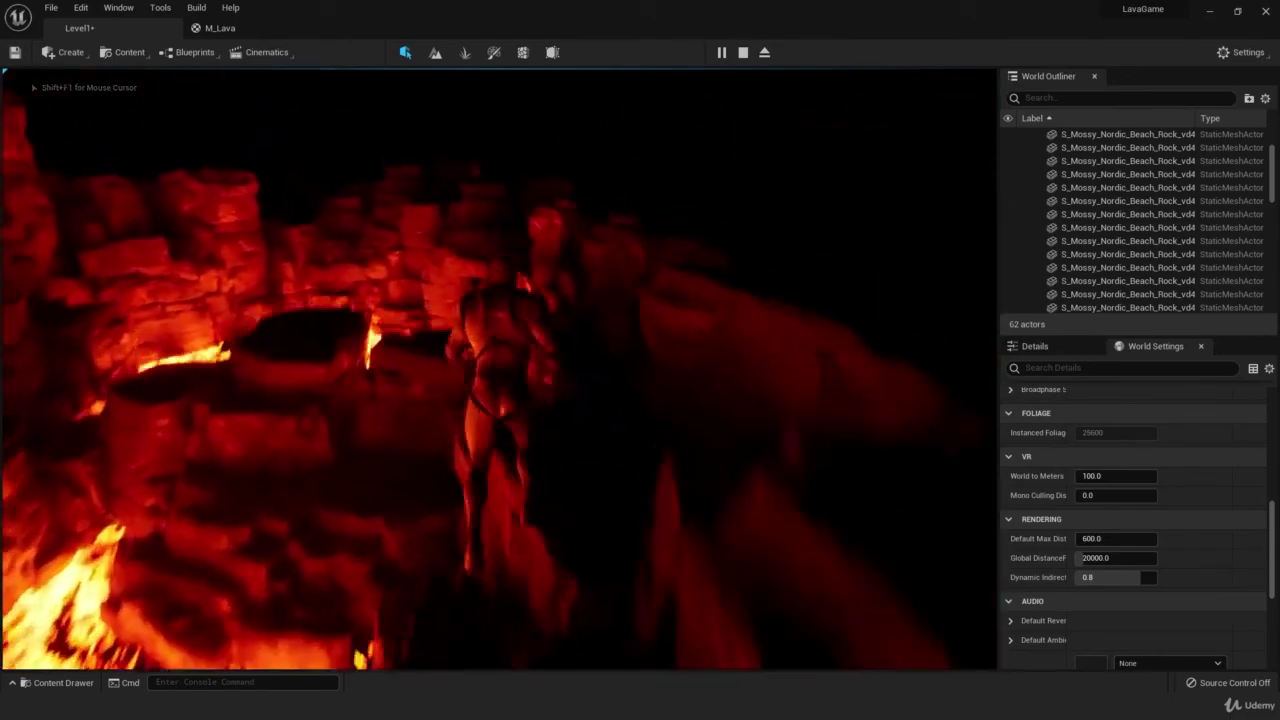
{"action": "key", "text": "w"}
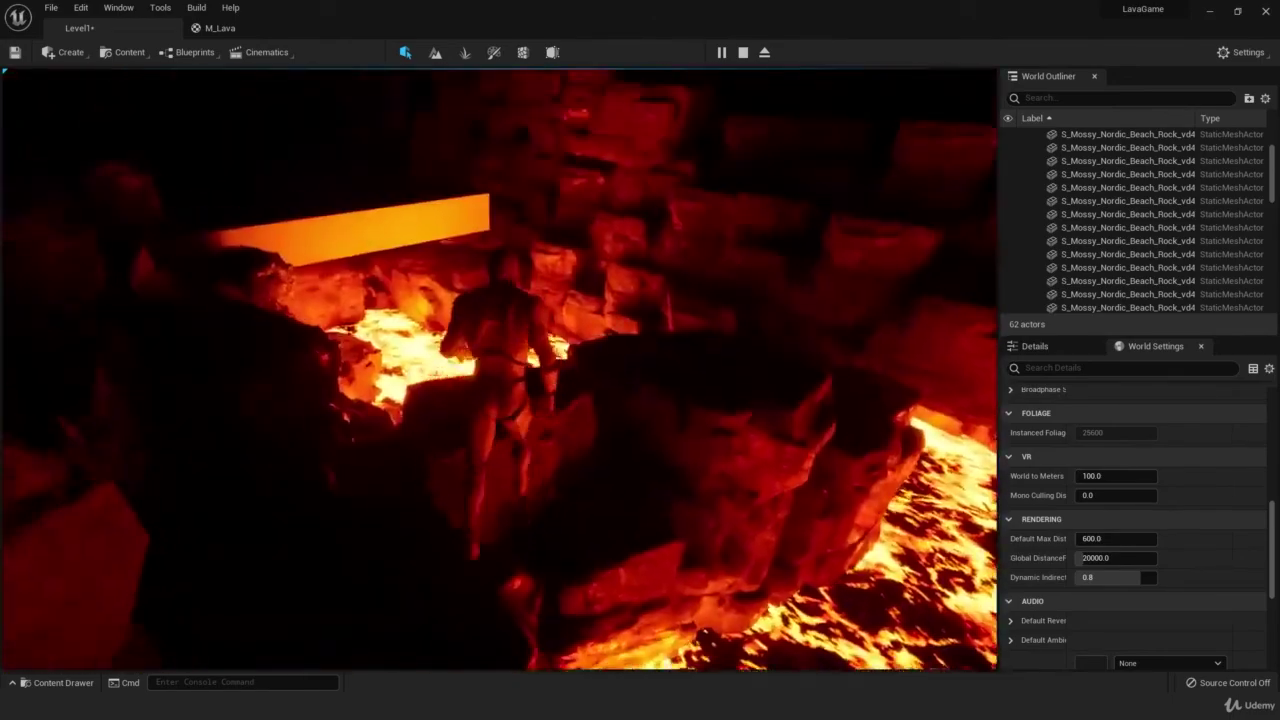
{"action": "key", "text": "w"}
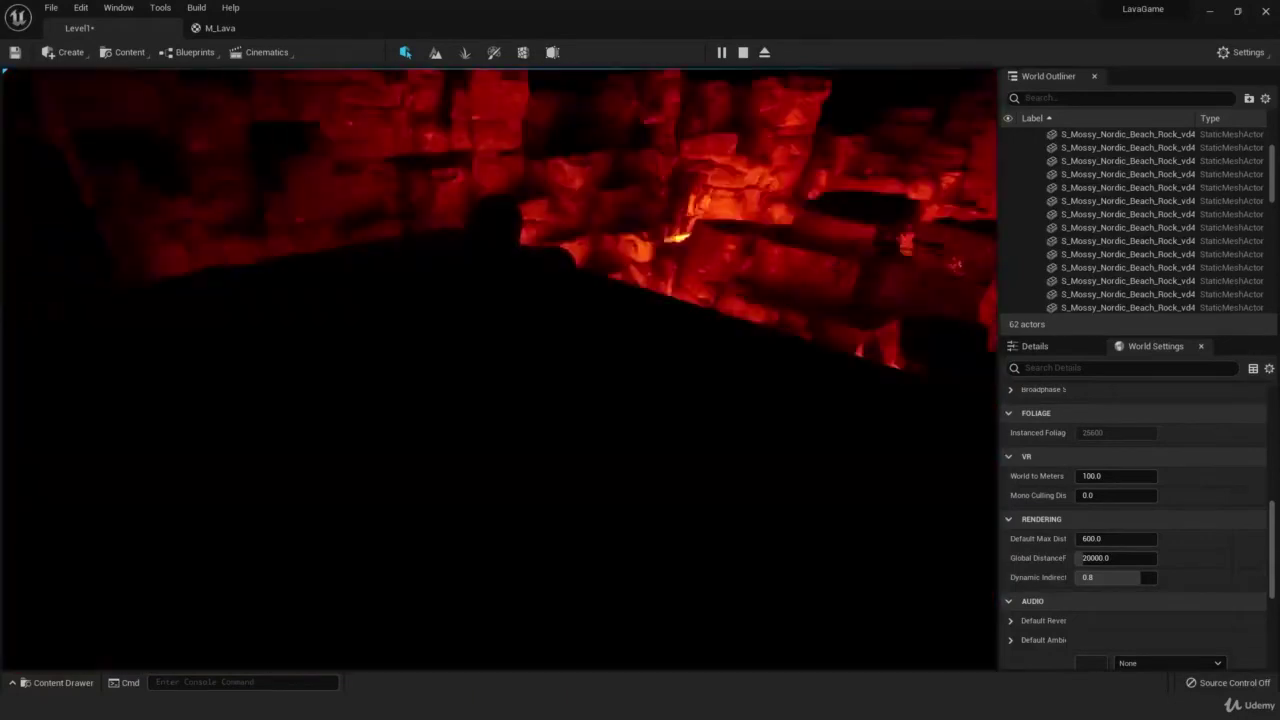
{"action": "key", "text": "w"}
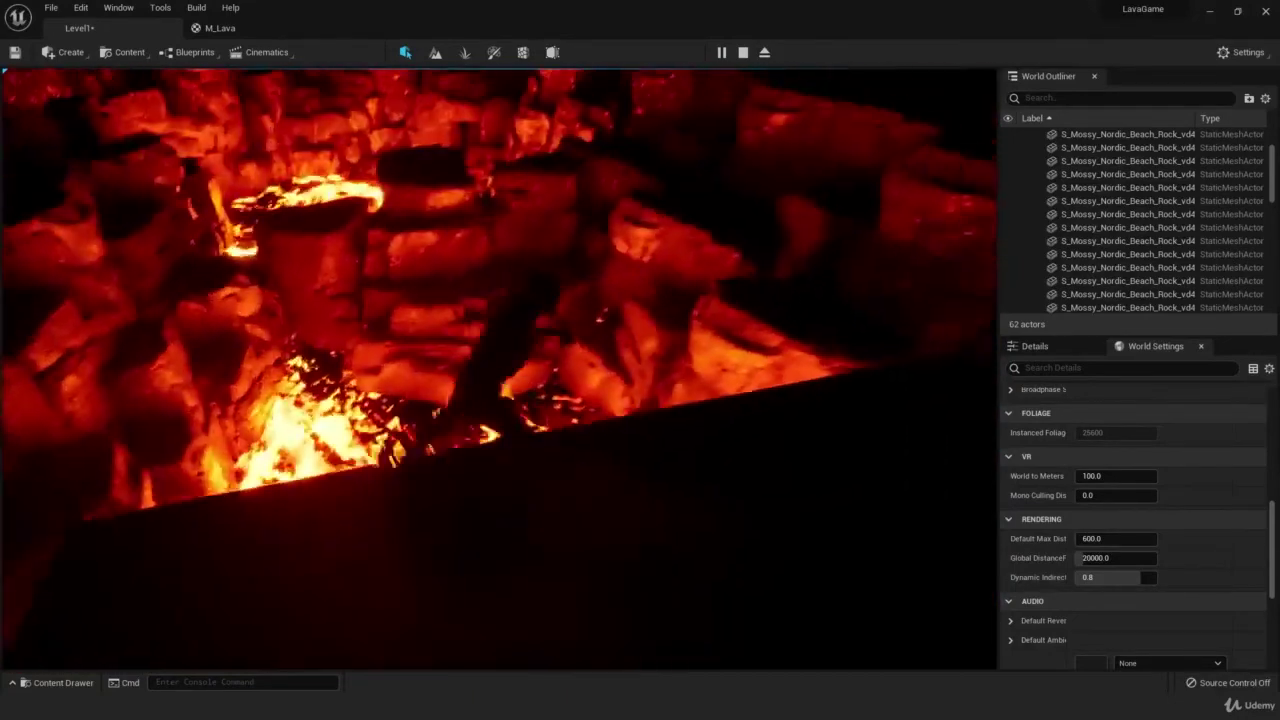